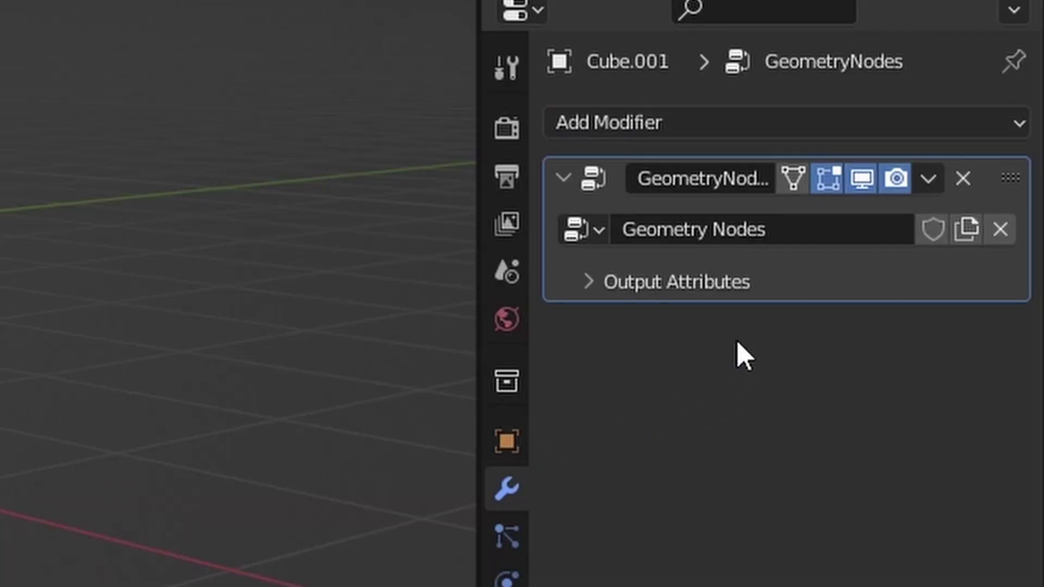
Step: Add a Position node and connect its output to the Geometry input of the Group Output
{"action": "left_click", "coordinate": [600, 284]}
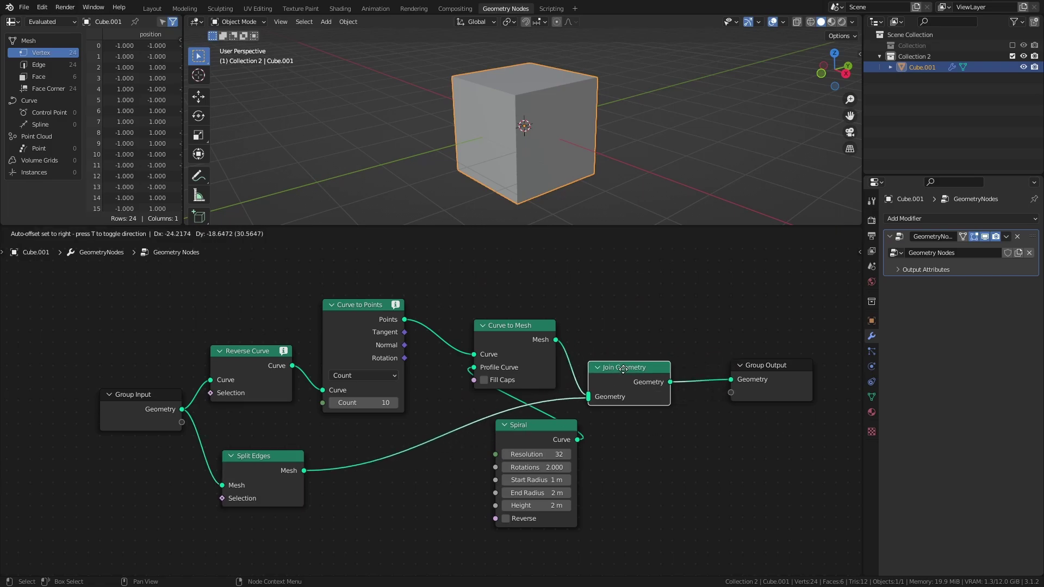
{"action": "left_click_drag", "start_coordinate": [353, 402], "coordinate": [540, 404]}
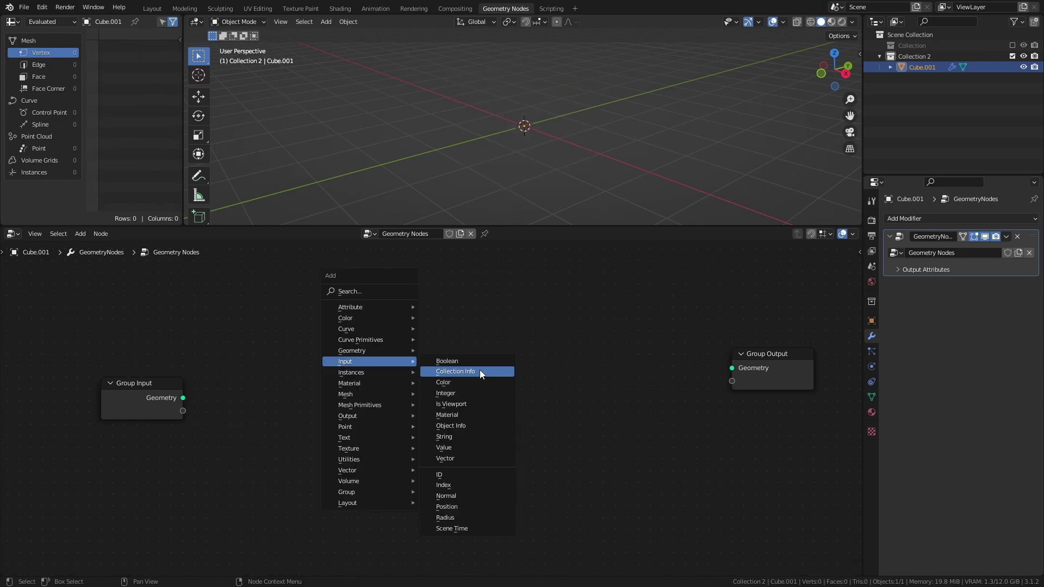
{"action": "left_click", "coordinate": [478, 505]}
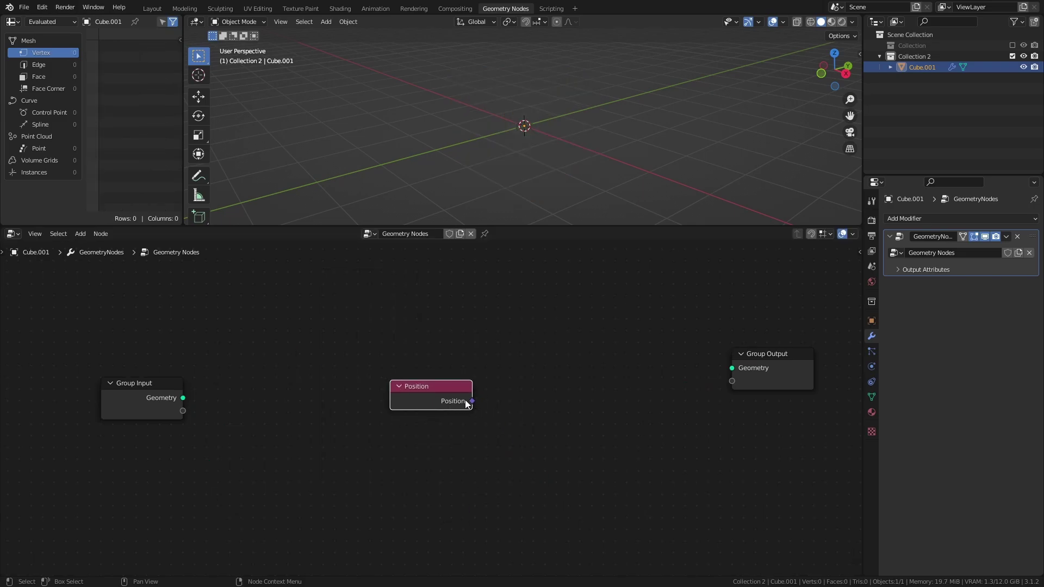
{"action": "left_click_drag", "start_coordinate": [472, 400], "coordinate": [731, 368]}
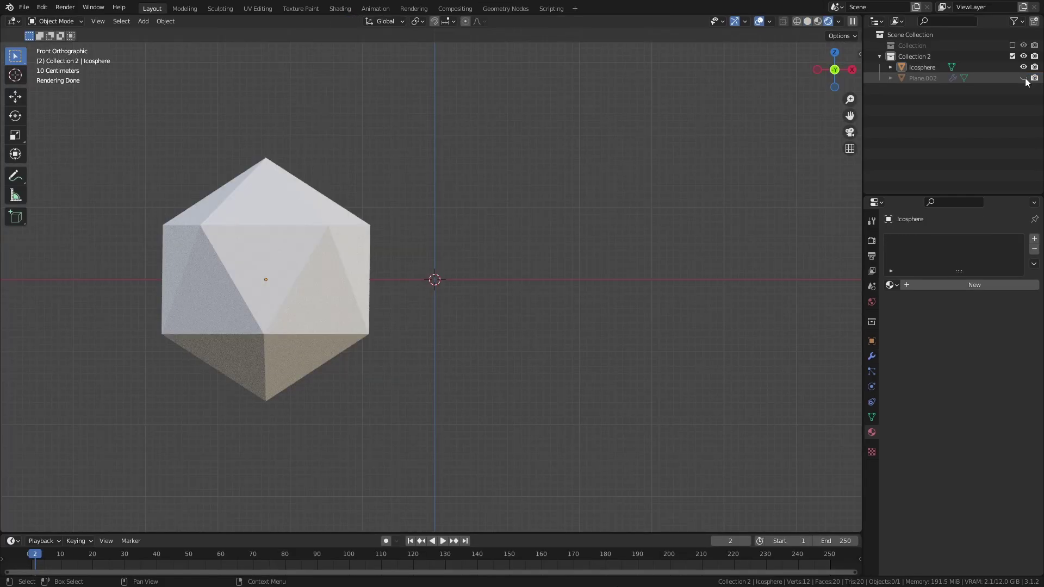
Step: Toggle the viewport visibility of the hidden Plane.002 object
{"action": "left_click", "coordinate": [1023, 79]}
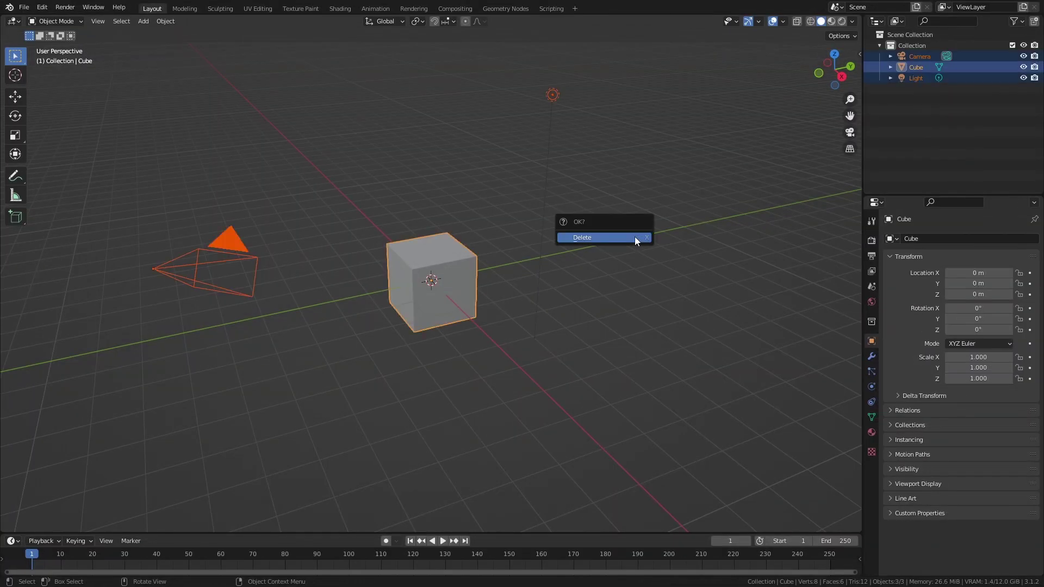
Step: Delete the default camera, cube and light, and add a mesh plane to the scene
{"action": "left_click", "coordinate": [635, 237]}
{"action": "key", "text": "shift+a"}
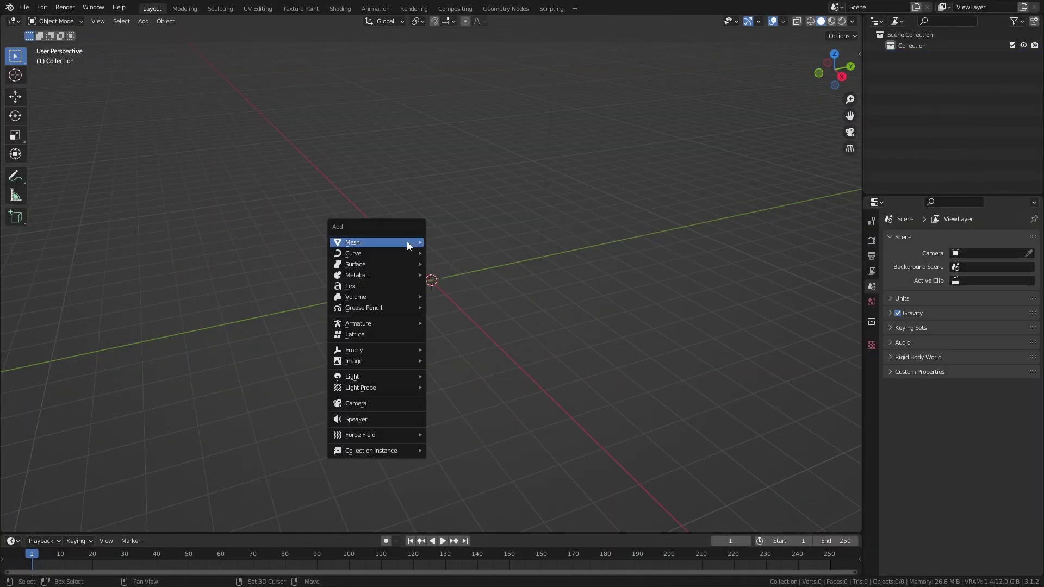
{"action": "mouse_move", "coordinate": [407, 241]}
{"action": "left_click", "coordinate": [475, 242]}
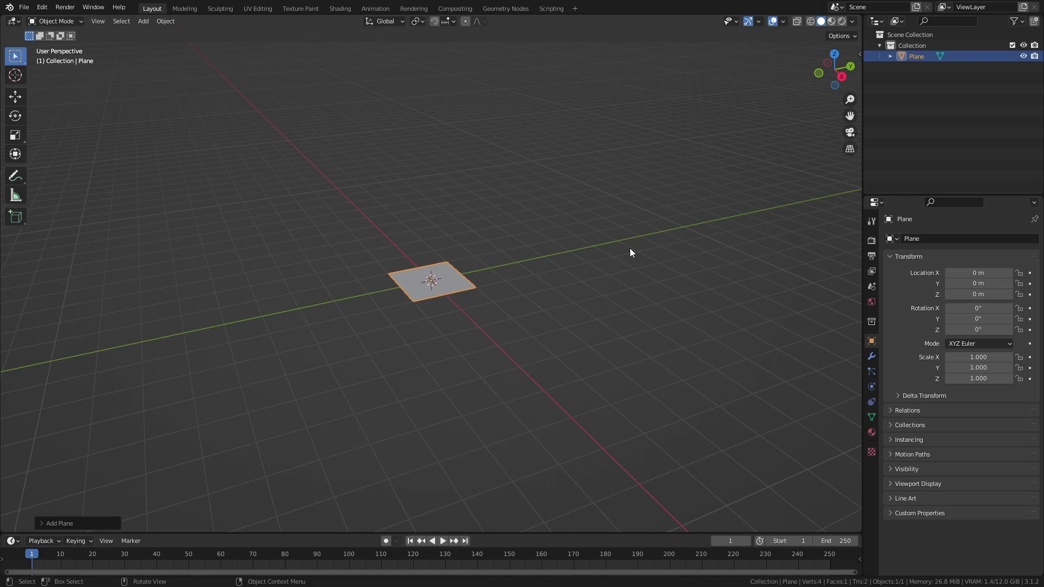
Step: Create a new geometry node tree for the plane in an enlarged node editor and save the file
{"action": "left_click", "coordinate": [505, 9]}
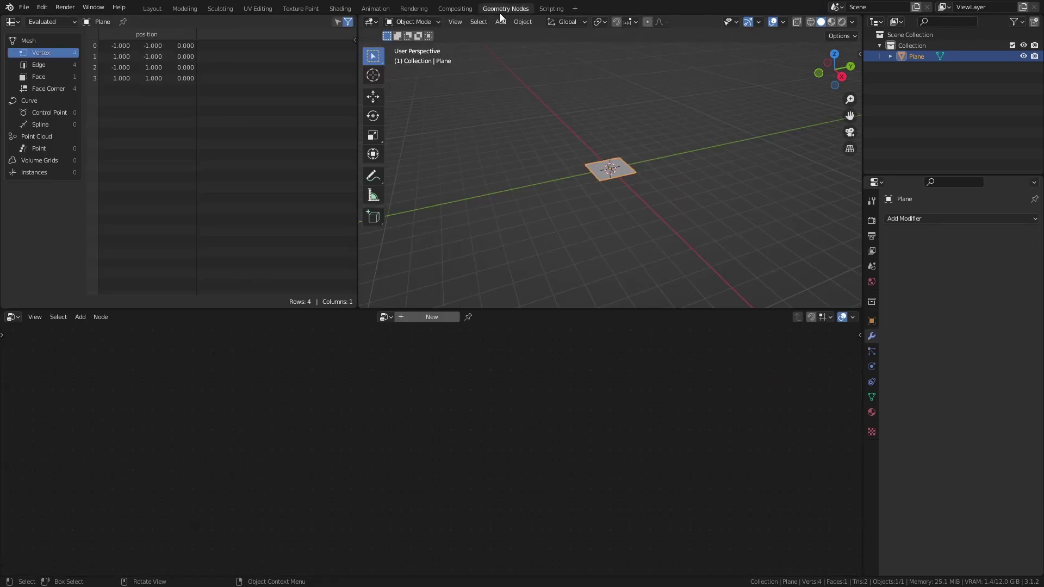
{"action": "left_click_drag", "start_coordinate": [549, 309], "coordinate": [402, 205]}
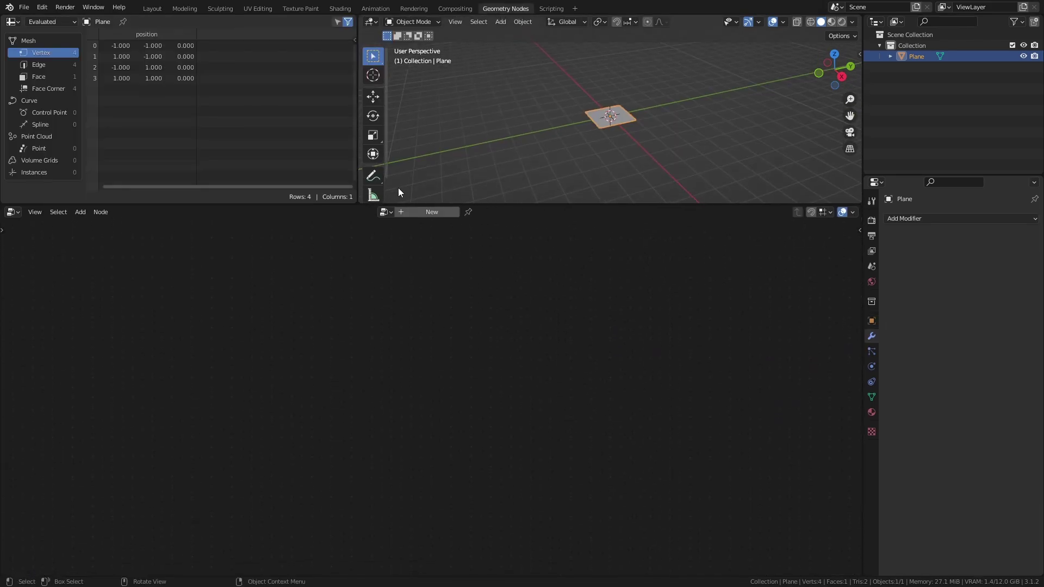
{"action": "left_click", "coordinate": [424, 215]}
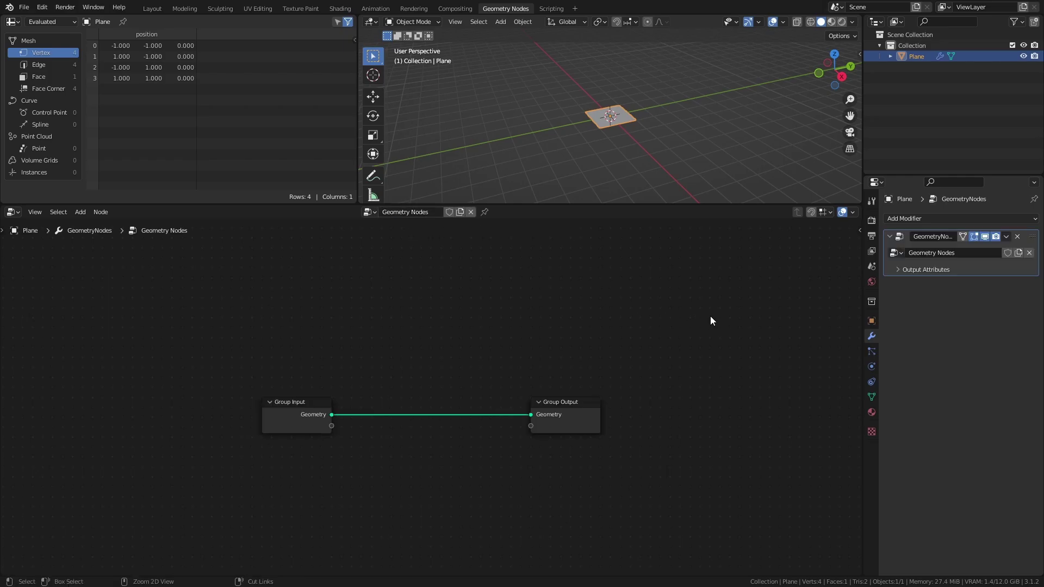
{"action": "key", "text": "ctrl+s"}
Step: Insert an Ico Sphere mesh primitive node on the link feeding the Group Output
{"action": "key", "text": "Home"}
{"action": "key", "text": "shift+a"}
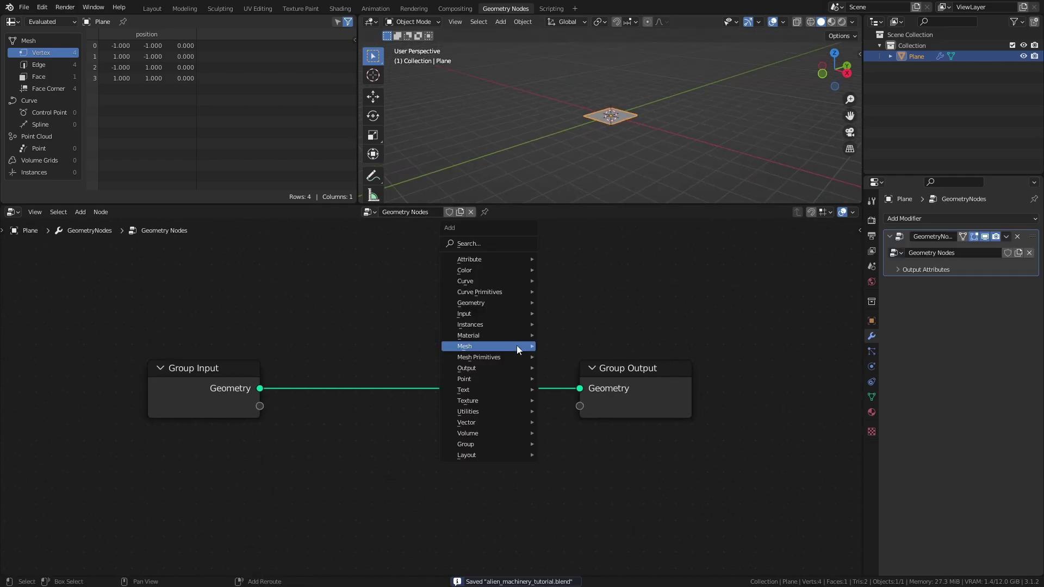
{"action": "mouse_move", "coordinate": [511, 357]}
{"action": "left_click", "coordinate": [580, 403]}
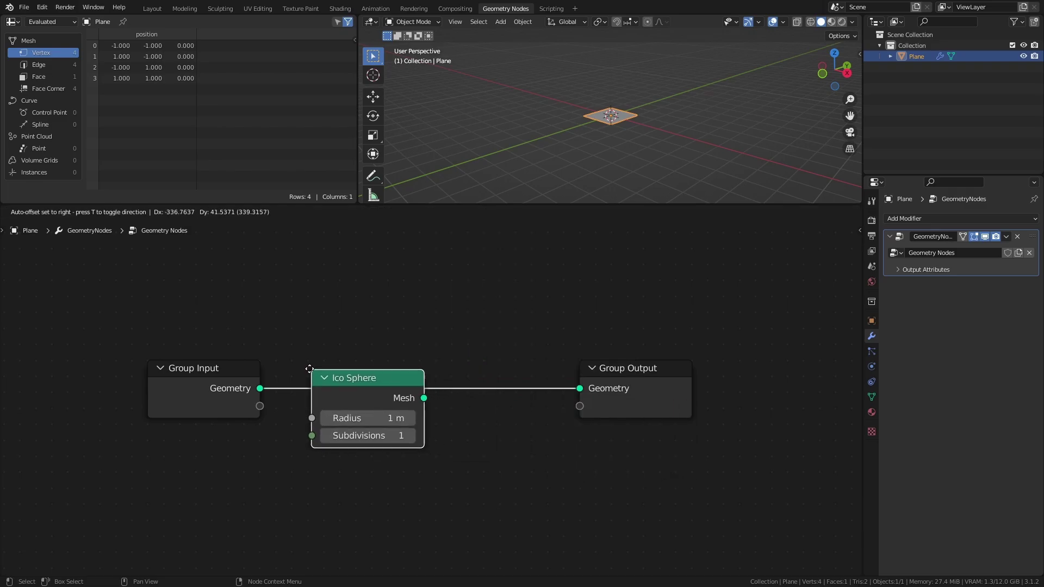
{"action": "left_click", "coordinate": [291, 368]}
Step: Insert a Dual Mesh node between the Ico Sphere and the Group Output
{"action": "middle_click_drag", "start_coordinate": [644, 358], "coordinate": [594, 352]}
{"action": "key", "text": "shift+a"}
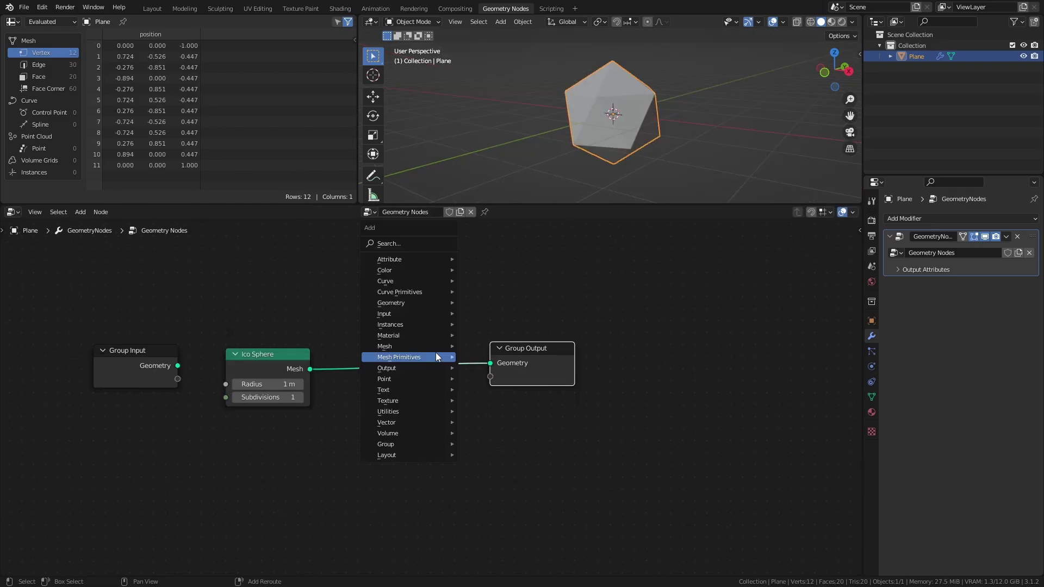
{"action": "left_click", "coordinate": [407, 243]}
{"action": "type", "text": "dua"}
{"action": "left_click", "coordinate": [464, 263]}
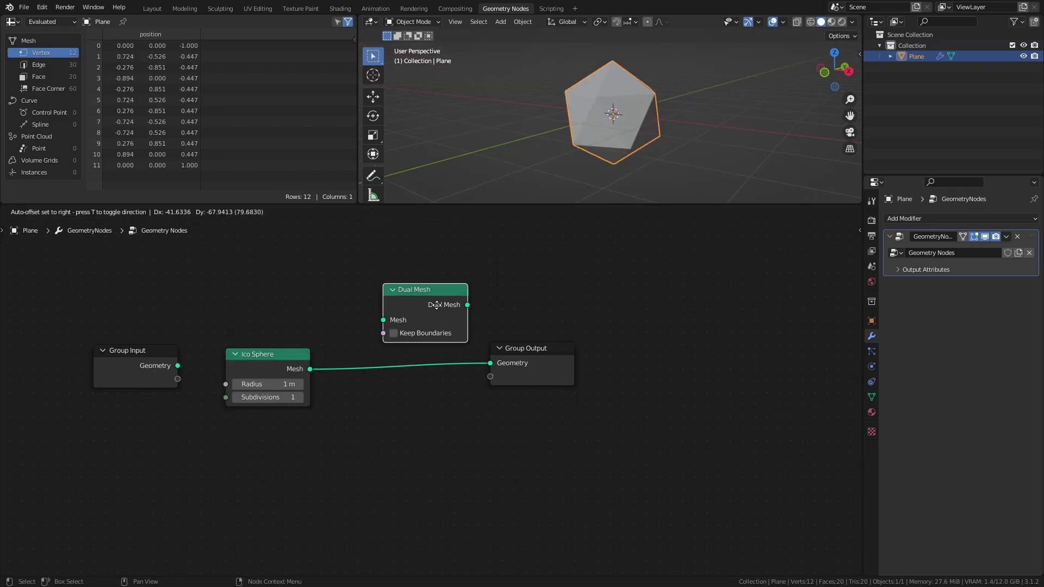
{"action": "left_click", "coordinate": [441, 310]}
{"action": "mouse_move", "coordinate": [610, 139]}
{"action": "middle_mouse_down"}
{"action": "mouse_move", "coordinate": [740, 144]}
{"action": "mouse_move", "coordinate": [520, 143]}
{"action": "mouse_move", "coordinate": [688, 143]}
{"action": "mouse_move", "coordinate": [600, 141]}
{"action": "middle_mouse_up"}
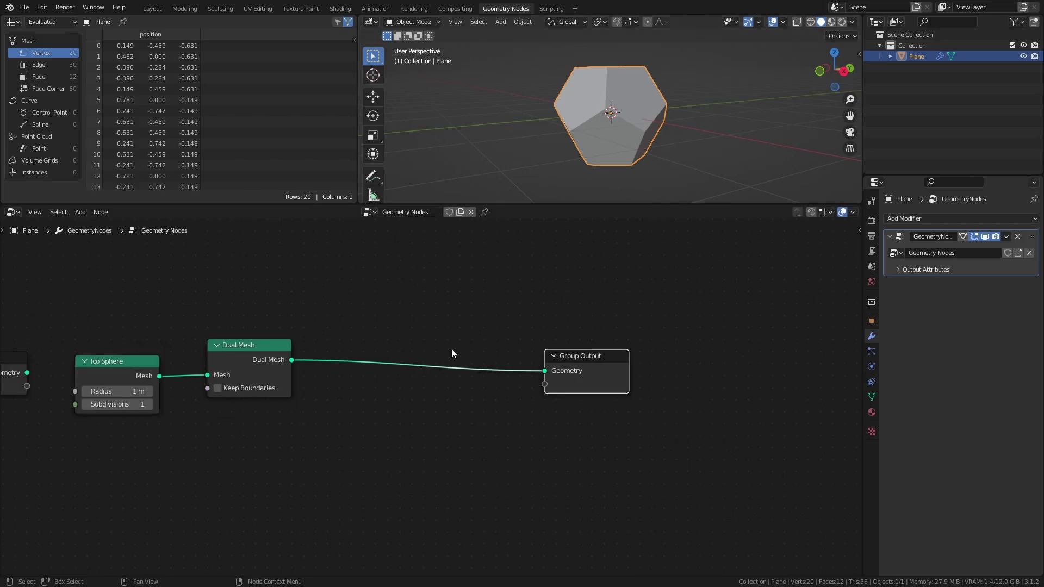
Step: Insert an Extrude Mesh node between Dual Mesh and the Group Output, with an Offset Scale of 0.5
{"action": "middle_click_drag", "start_coordinate": [451, 349], "coordinate": [517, 333]}
{"action": "key", "text": "shift+a"}
{"action": "left_click", "coordinate": [509, 328]}
{"action": "type", "text": "ex"}
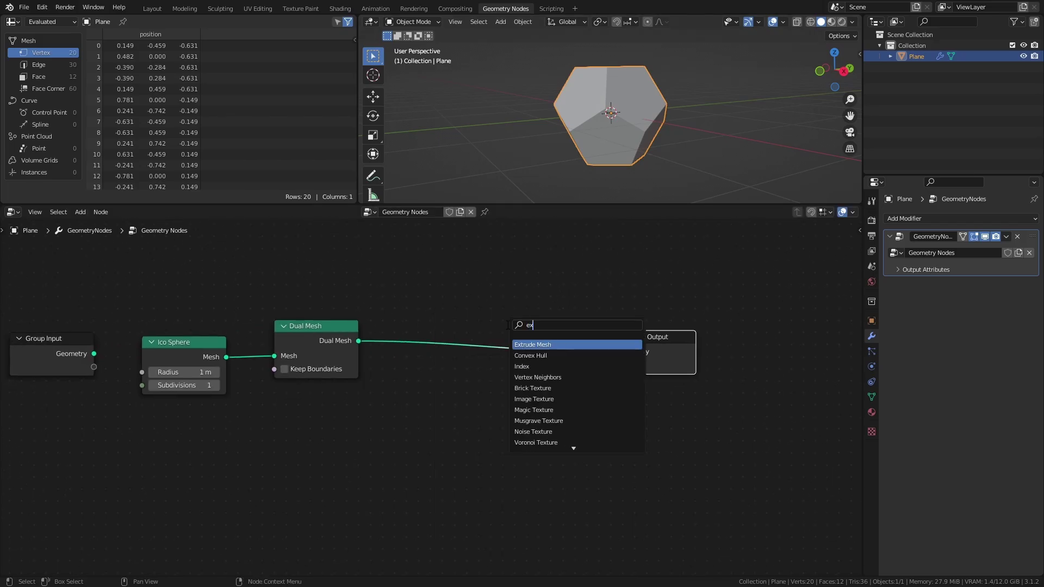
{"action": "type", "text": "tr"}
{"action": "left_click", "coordinate": [537, 345]}
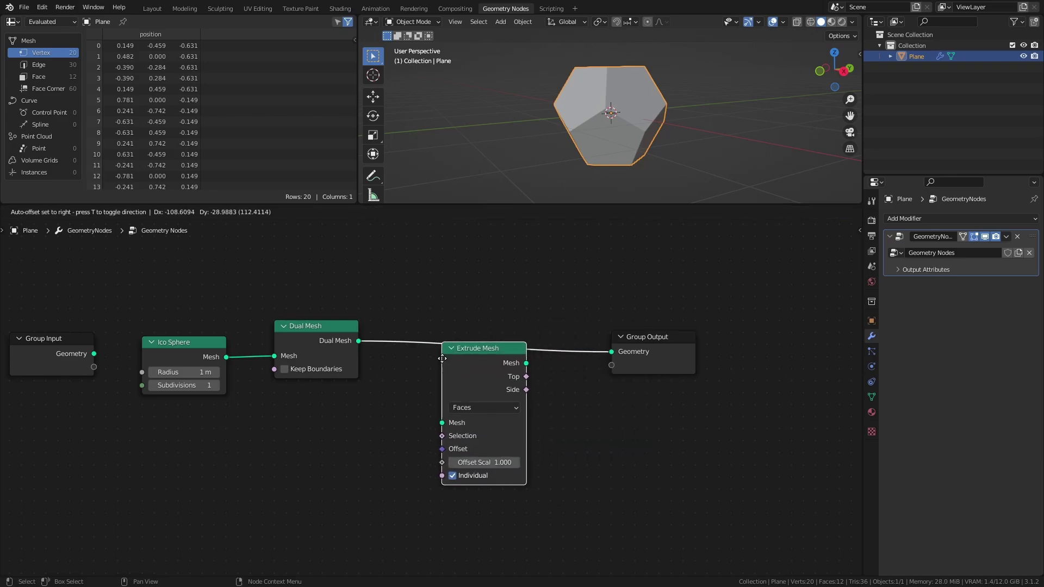
{"action": "left_click", "coordinate": [437, 315]}
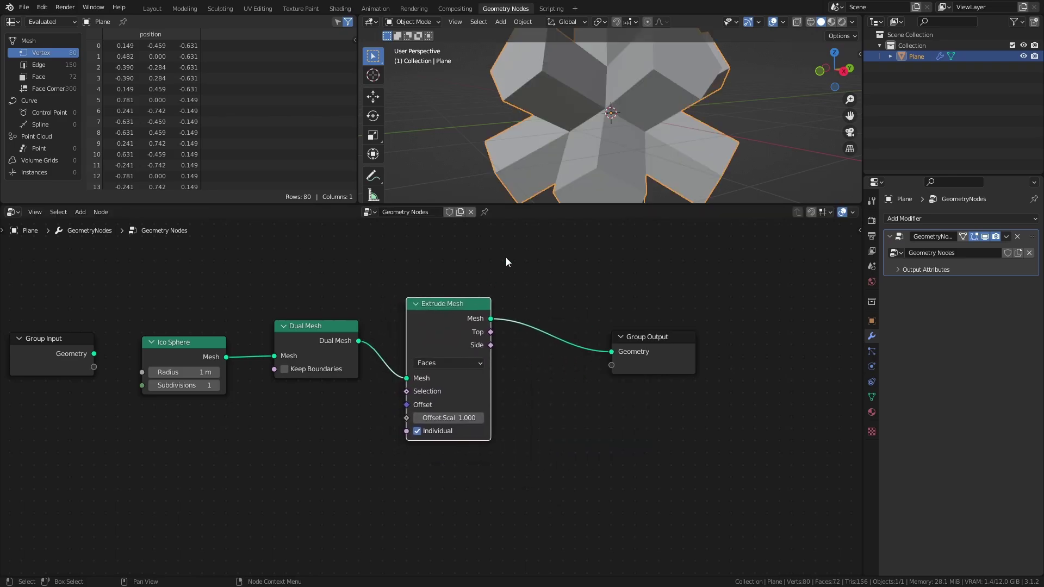
{"action": "left_click", "coordinate": [448, 417]}
{"action": "type", "text": "0.5"}
{"action": "key", "text": "Return"}
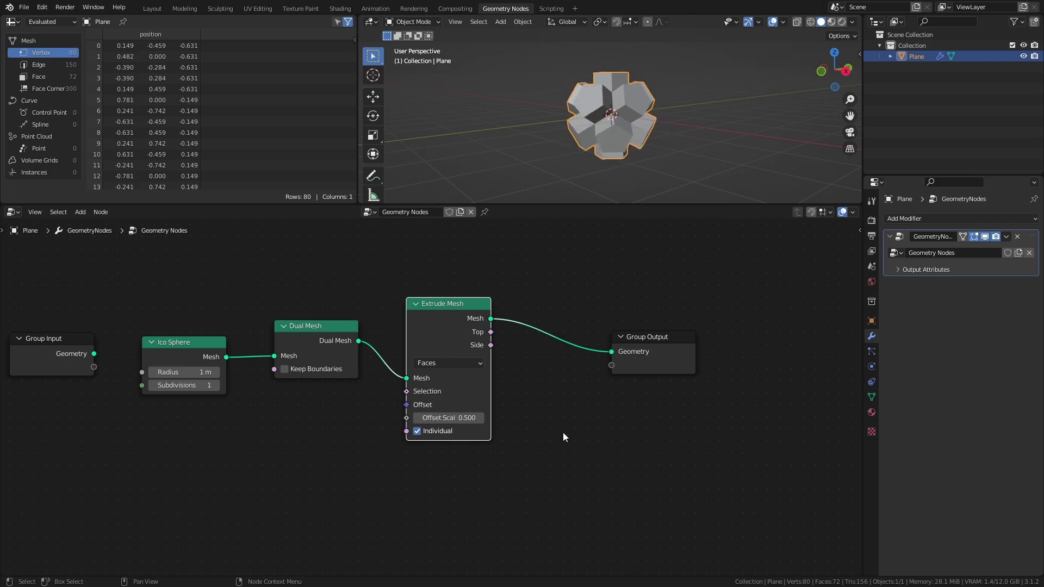
Step: Insert a Scale Elements node between Extrude Mesh and the Group Output, with a Scale of 0.5
{"action": "middle_click_drag", "start_coordinate": [566, 431], "coordinate": [407, 461]}
{"action": "left_click_drag", "start_coordinate": [520, 379], "coordinate": [602, 368]}
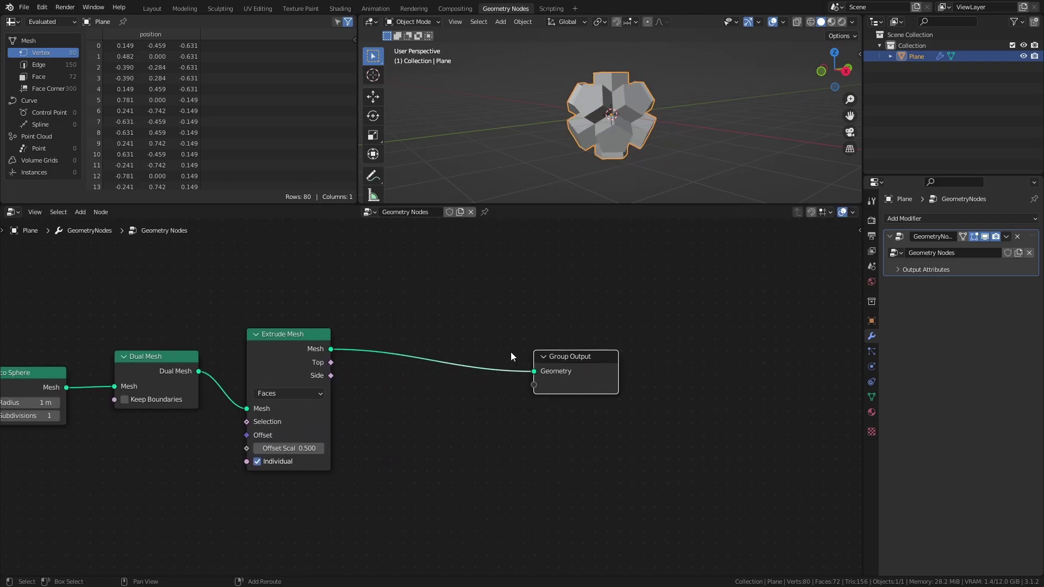
{"action": "key", "text": "shift+a"}
{"action": "type", "text": "scale"}
{"action": "key", "text": "Return"}
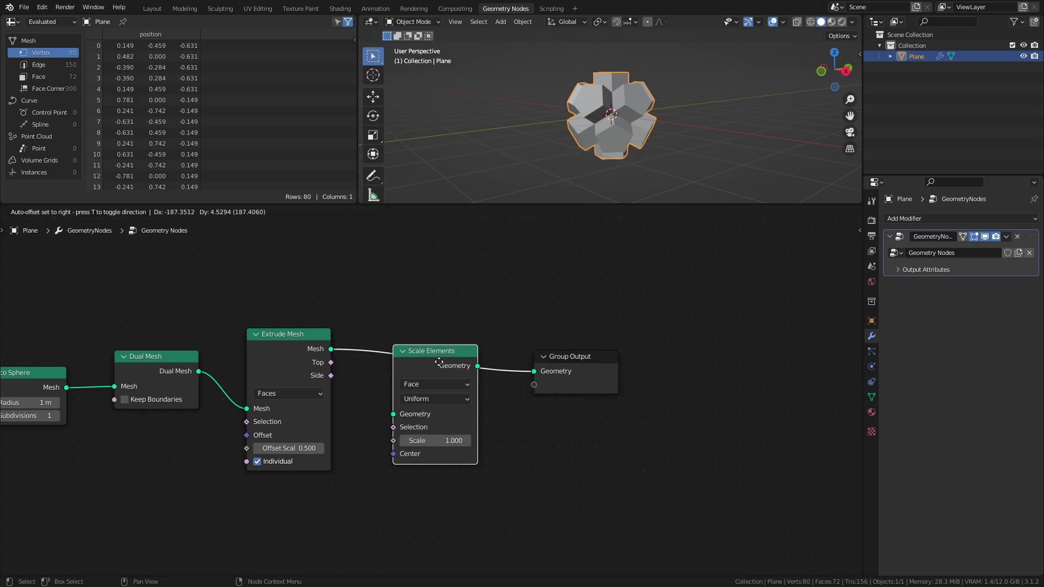
{"action": "left_click", "coordinate": [442, 348]}
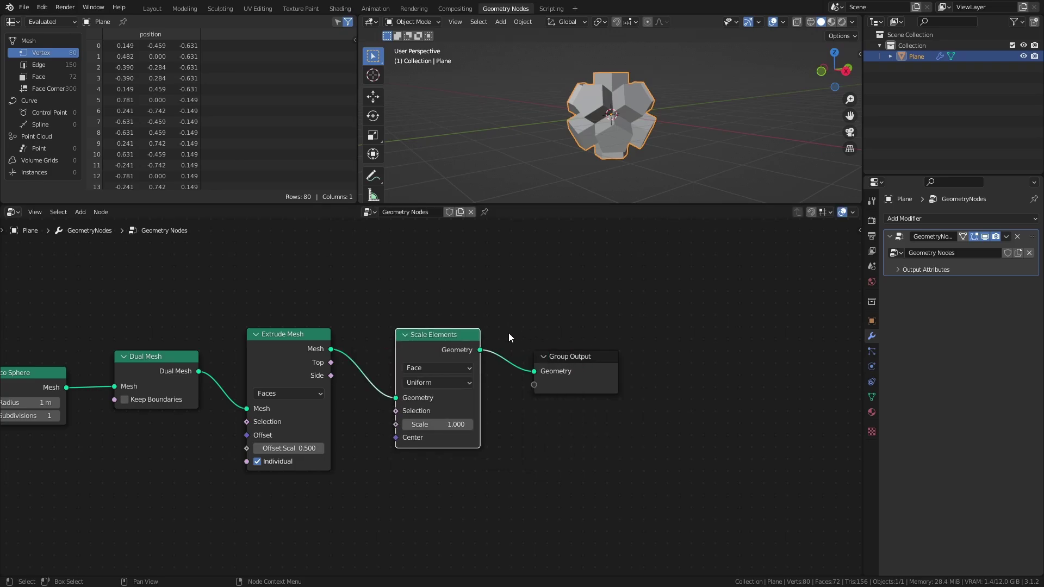
{"action": "left_click", "coordinate": [438, 424]}
{"action": "type", "text": "0.5"}
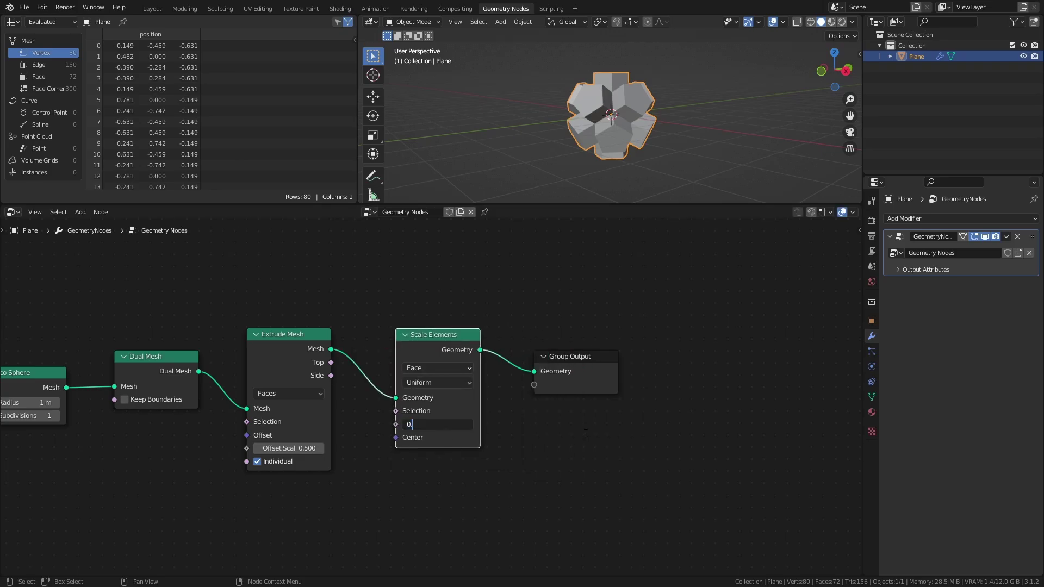
{"action": "key", "text": "Return"}
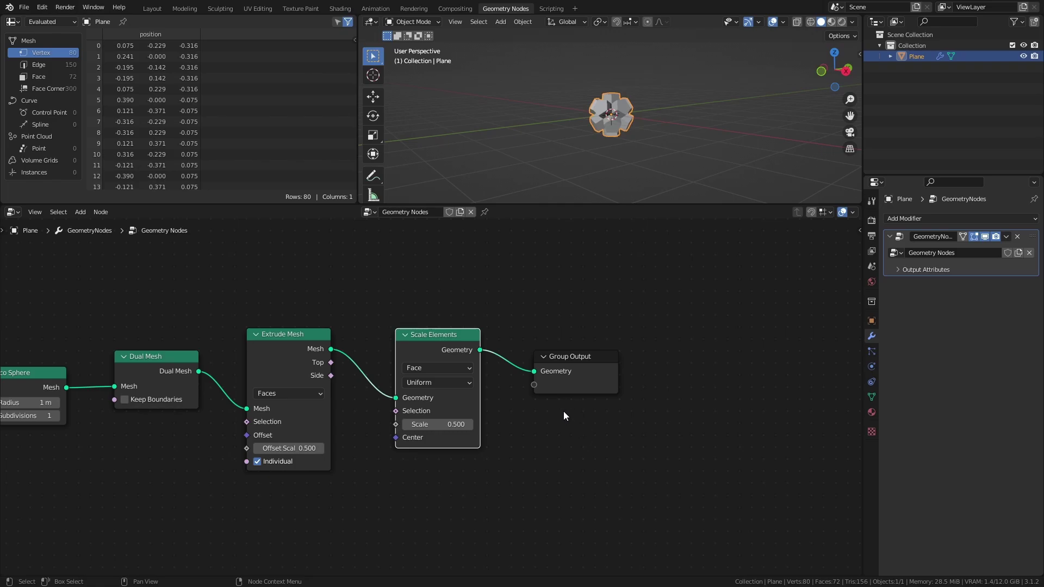
Step: Connect the Top output of Extrude Mesh to the Selection input of Scale Elements
{"action": "scroll", "coordinate": [569, 380], "scroll_direction": "up", "scroll_amount": 3}
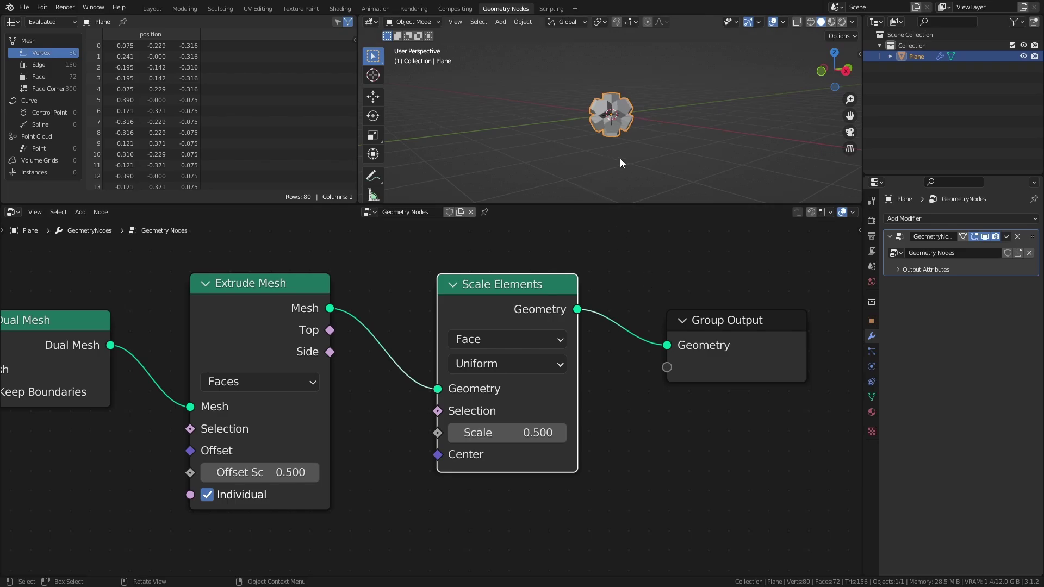
{"action": "middle_click_drag", "start_coordinate": [615, 125], "coordinate": [600, 93]}
{"action": "scroll", "coordinate": [629, 109], "scroll_direction": "up", "scroll_amount": 4}
{"action": "scroll", "coordinate": [639, 83], "scroll_direction": "down", "scroll_amount": 5}
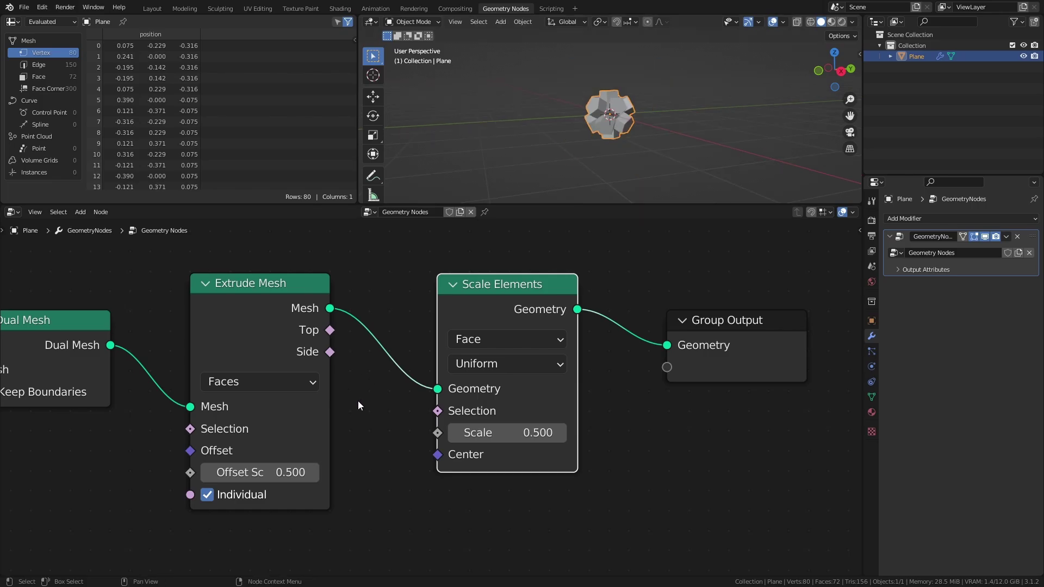
{"action": "left_click_drag", "start_coordinate": [330, 330], "coordinate": [339, 329]}
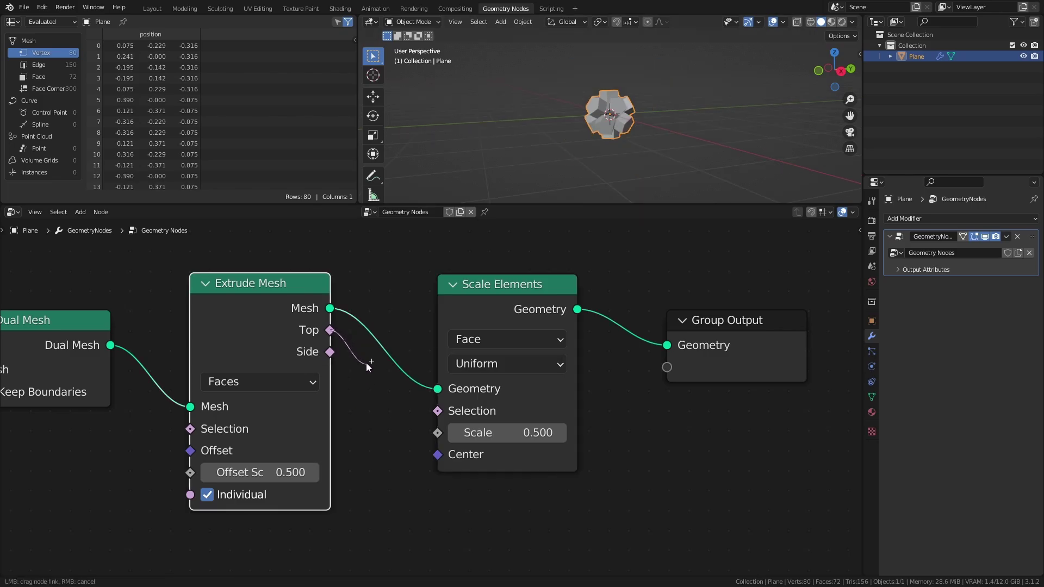
{"action": "left_click_drag", "start_coordinate": [367, 363], "coordinate": [438, 410]}
{"action": "middle_click_drag", "start_coordinate": [577, 155], "coordinate": [841, 32]}
{"action": "scroll", "coordinate": [652, 133], "scroll_direction": "up", "scroll_amount": 2}
{"action": "middle_click_drag", "start_coordinate": [724, 85], "coordinate": [712, 103]}
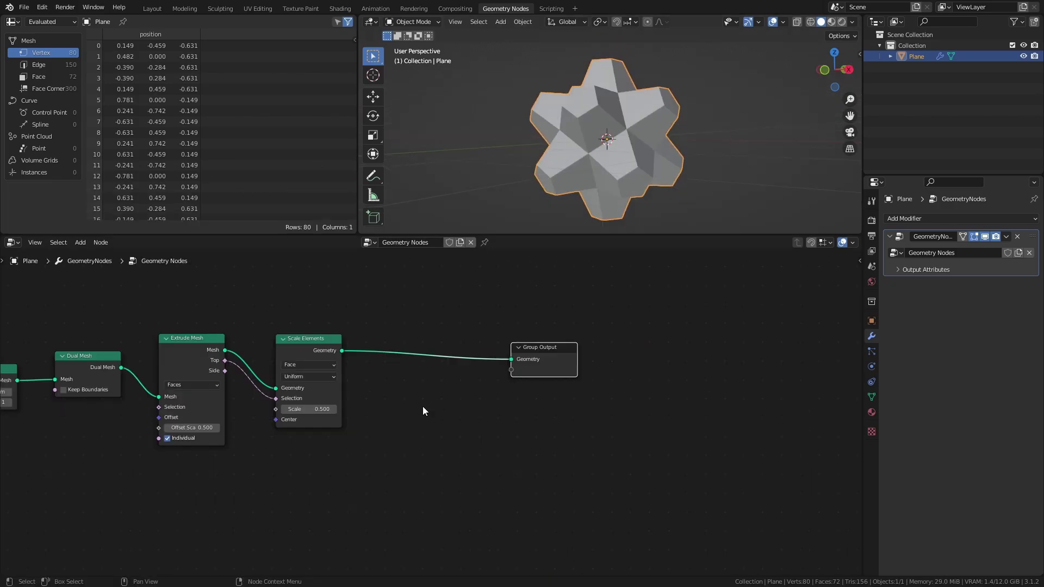
Step: Insert a second Extrude Mesh node between Scale Elements and the Group Output
{"action": "key", "text": "shift+a"}
{"action": "type", "text": "extr"}
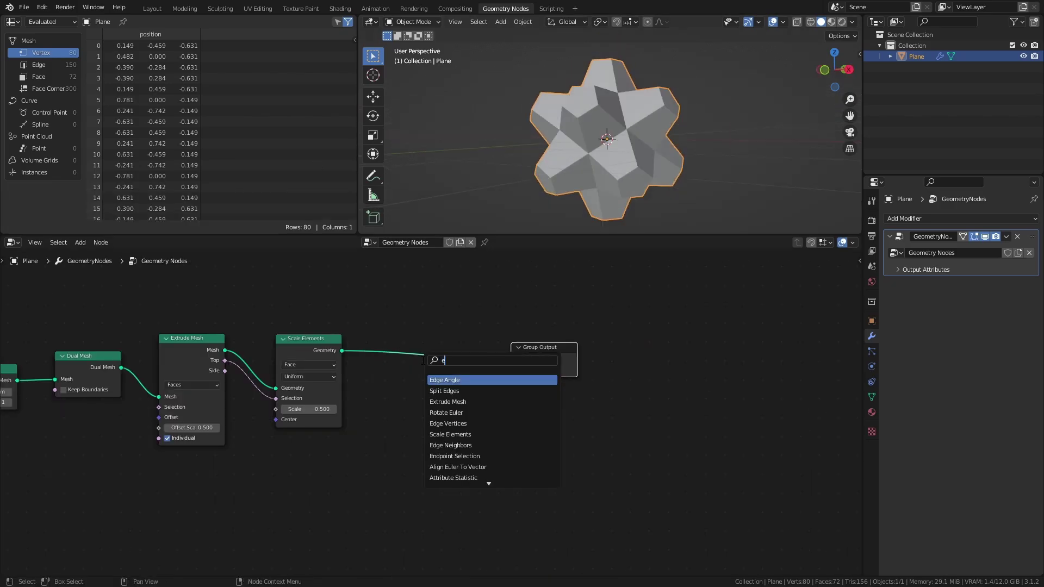
{"action": "key", "text": "Return"}
{"action": "left_click", "coordinate": [421, 351]}
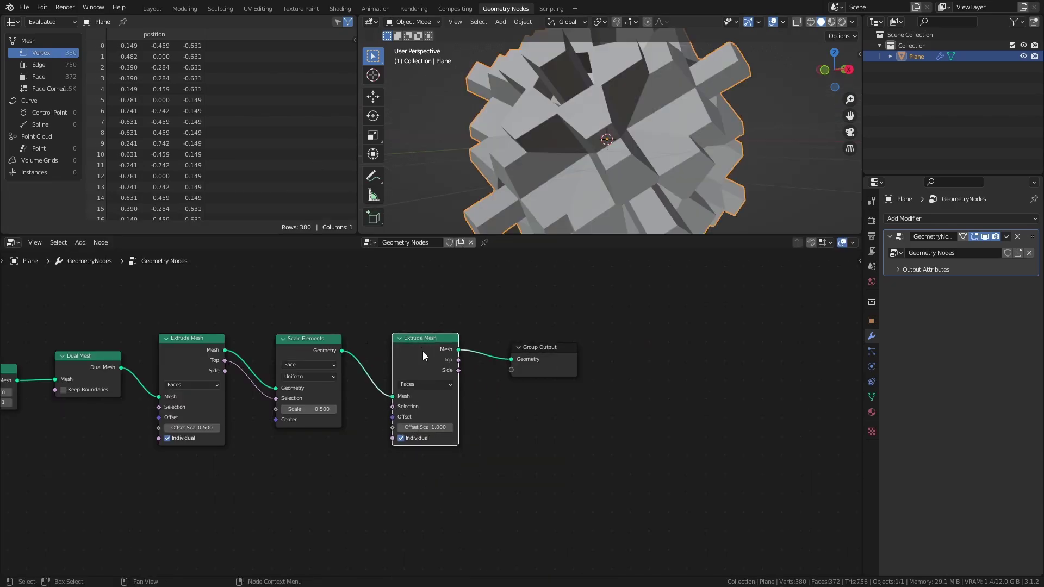
Step: Try an Offset Scale of 0.9 on the second Extrude Mesh node and reduce it to 0.15
{"action": "left_click", "coordinate": [425, 427]}
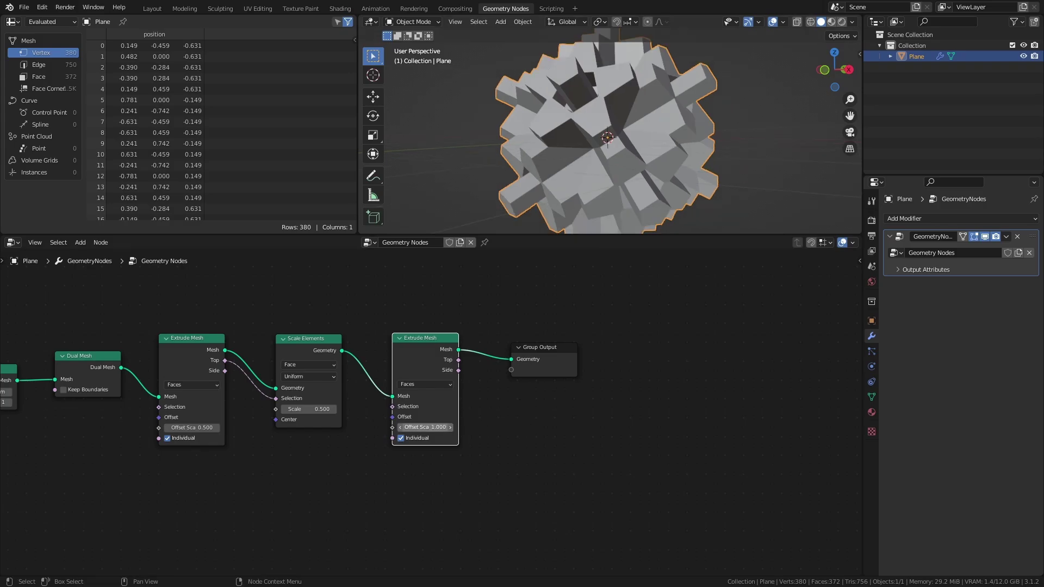
{"action": "type", "text": "0.9"}
{"action": "key", "text": "Return"}
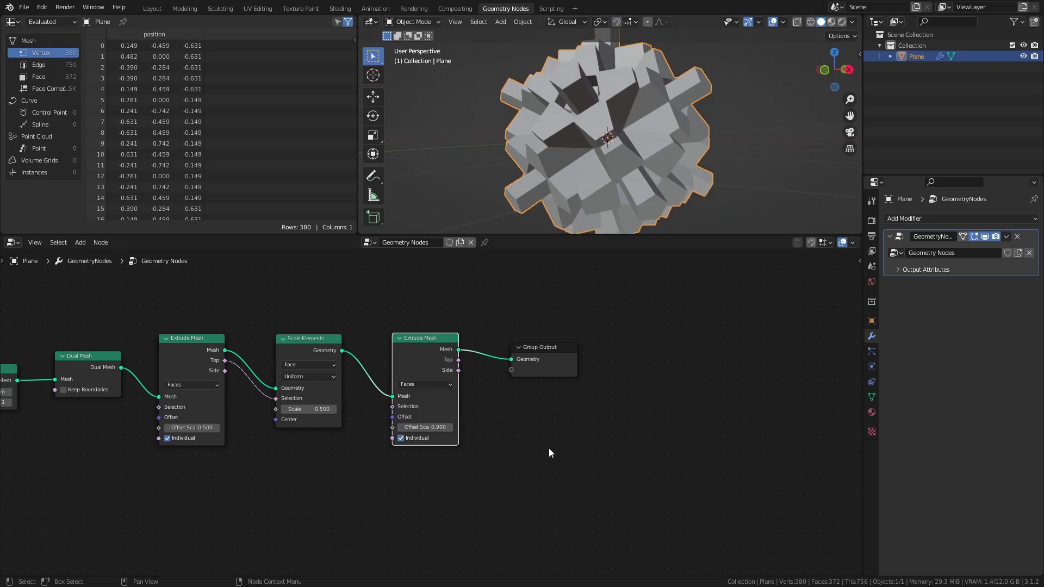
{"action": "left_click_drag", "start_coordinate": [429, 427], "coordinate": [397, 427]}
{"action": "middle_click_drag", "start_coordinate": [612, 158], "coordinate": [598, 158]}
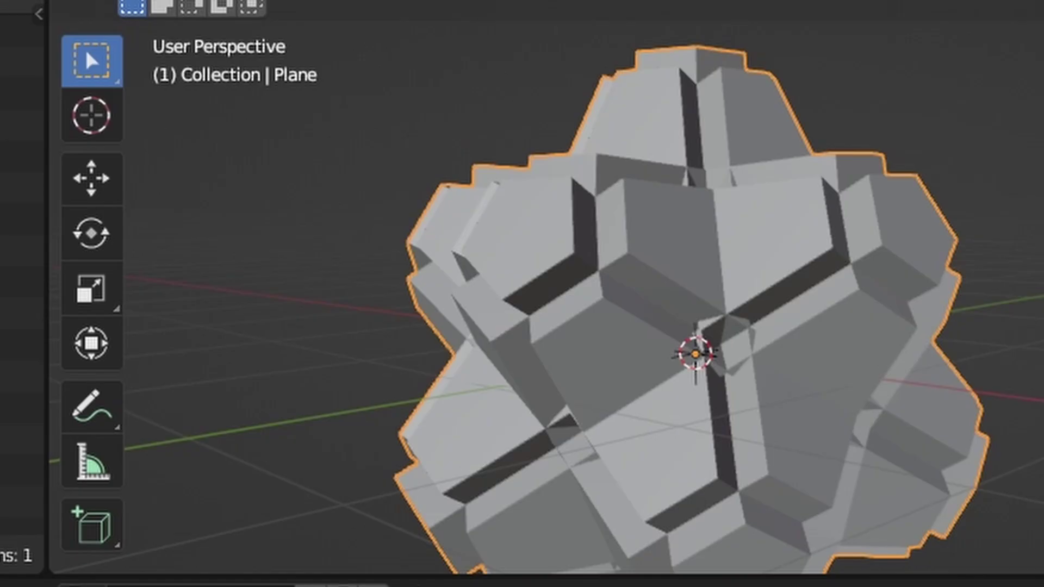
{"action": "middle_click_drag", "start_coordinate": [570, 282], "coordinate": [653, 318]}
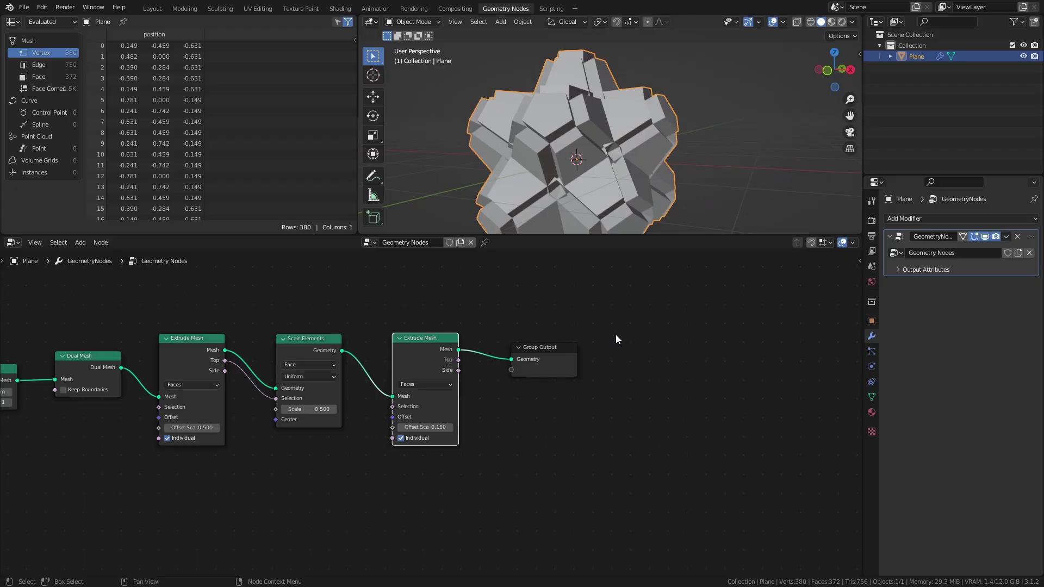
Step: Rearrange the node chain by raising Scale Elements and spacing the second Extrude Mesh and Group Output farther from the first Extrude Mesh
{"action": "left_click_drag", "start_coordinate": [645, 320], "coordinate": [484, 373]}
{"action": "left_click_drag", "start_coordinate": [321, 350], "coordinate": [349, 299]}
{"action": "left_click_drag", "start_coordinate": [463, 334], "coordinate": [449, 340]}
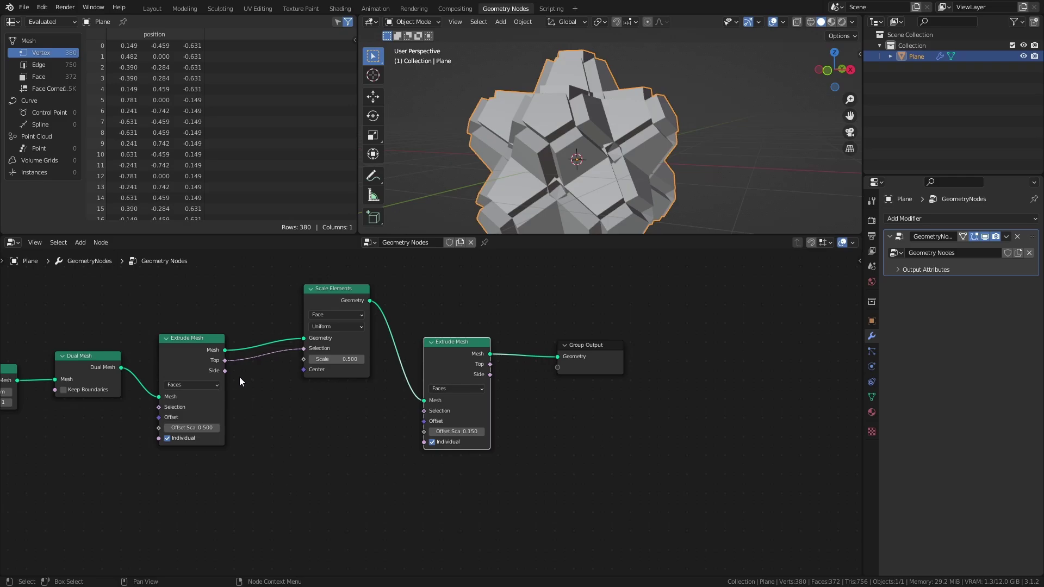
Step: Connect the Side output of the first Extrude Mesh to the Selection input of the second Extrude Mesh
{"action": "mouse_move", "coordinate": [226, 363]}
{"action": "left_click_drag", "start_coordinate": [225, 371], "coordinate": [425, 411]}
{"action": "middle_click_drag", "start_coordinate": [560, 179], "coordinate": [598, 184]}
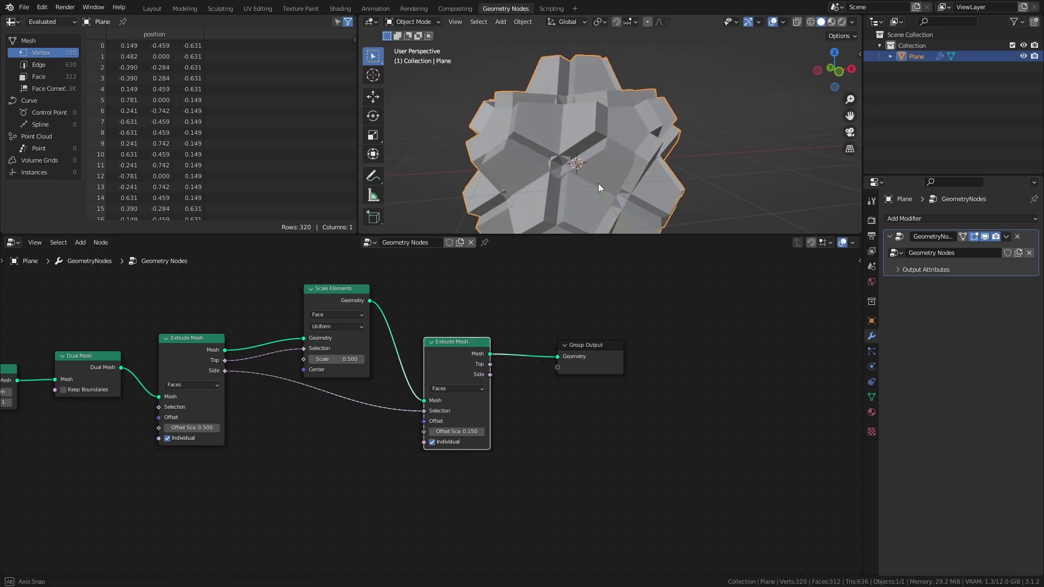
Step: Set the second Extrude Mesh node's Offset Scale to 0.9
{"action": "mouse_move", "coordinate": [460, 431]}
{"action": "left_mouse_down"}
{"action": "mouse_move", "coordinate": [434, 432]}
{"action": "mouse_move", "coordinate": [469, 432]}
{"action": "left_mouse_up"}
{"action": "left_click", "coordinate": [462, 432]}
{"action": "type", "text": "0.9"}
{"action": "key", "text": "Return"}
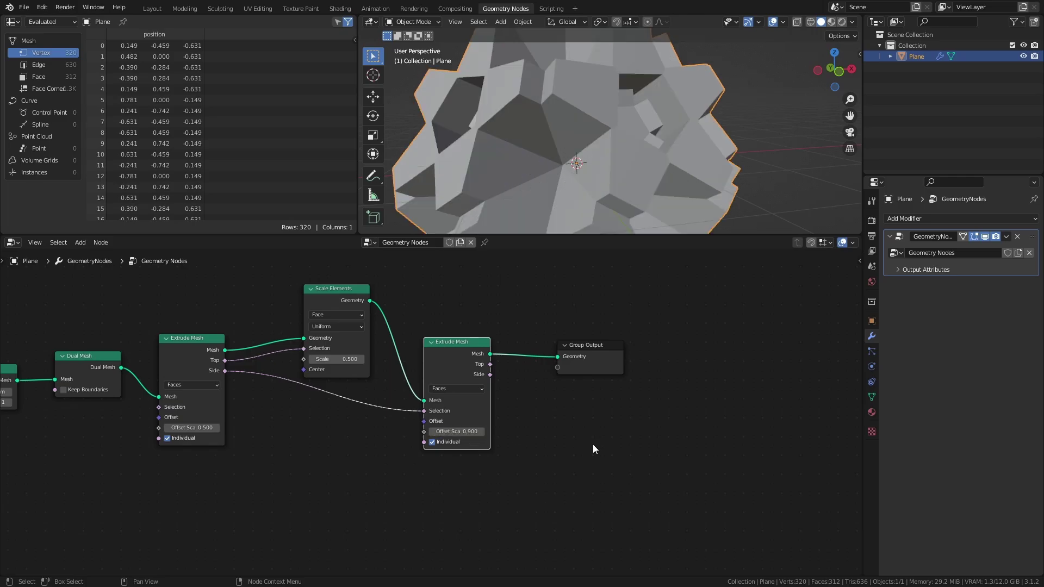
{"action": "middle_click_drag", "start_coordinate": [632, 187], "coordinate": [631, 162]}
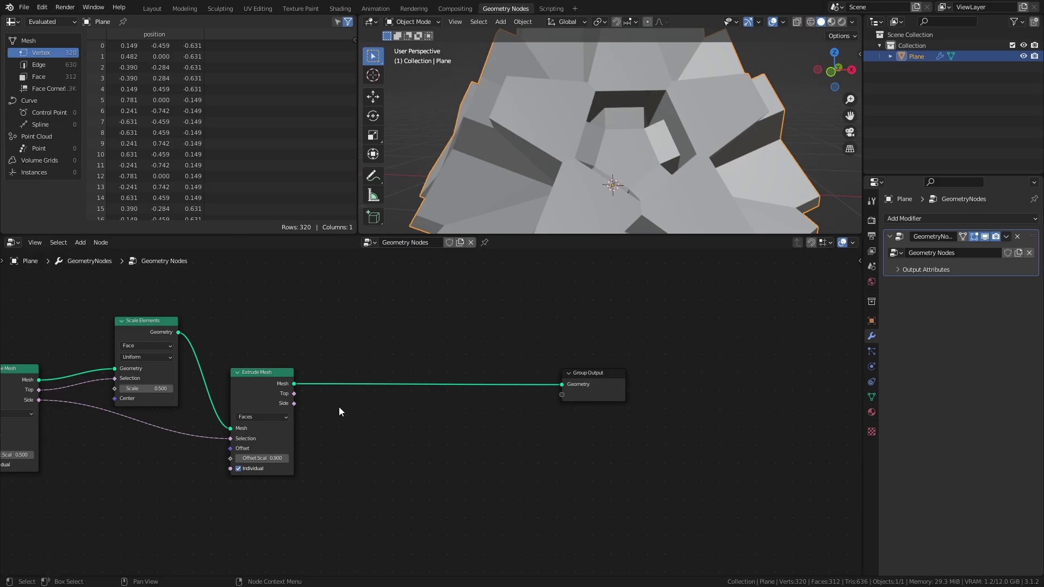
Step: Insert a third Extrude Mesh node before the Group Output and set its Offset Scale to 0
{"action": "key", "text": "shift+a"}
{"action": "left_click", "coordinate": [407, 358]}
{"action": "type", "text": "extr"}
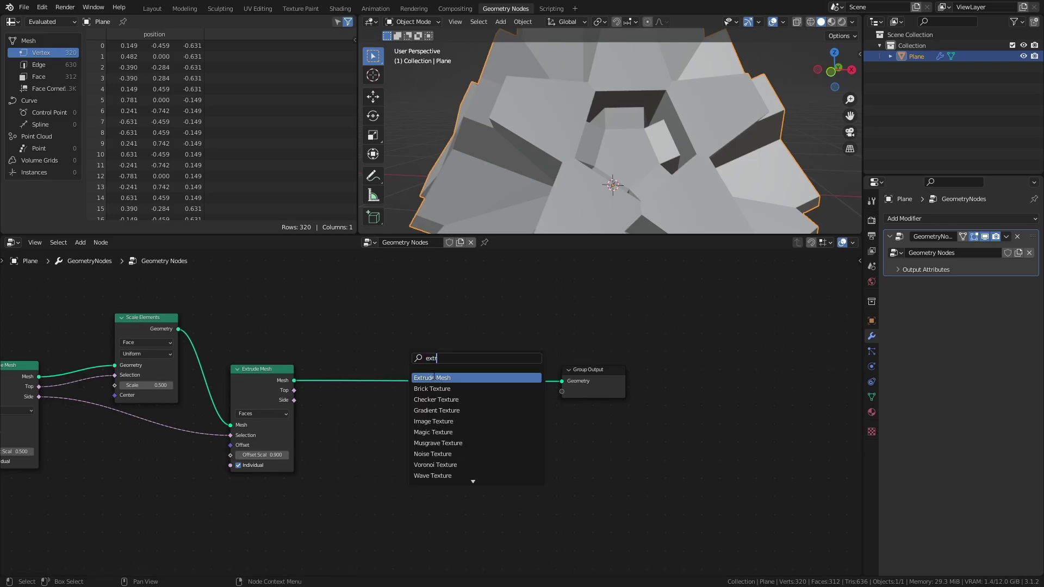
{"action": "left_click", "coordinate": [433, 378]}
{"action": "left_click", "coordinate": [374, 375]}
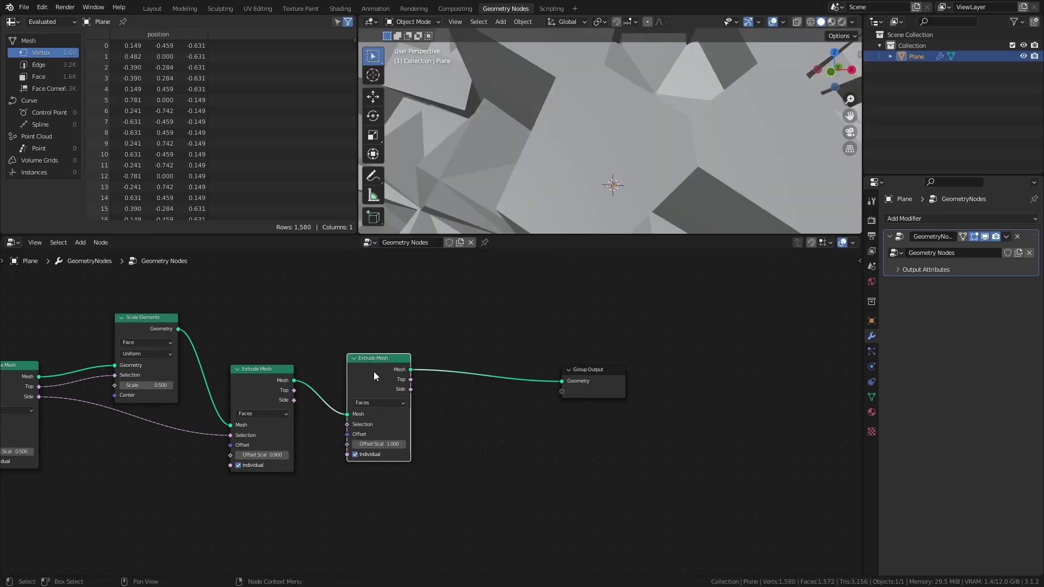
{"action": "left_click", "coordinate": [379, 445]}
{"action": "type", "text": "0"}
{"action": "key", "text": "Return"}
Step: Insert a second Scale Elements node after the third Extrude Mesh and set its Scale to 0.2
{"action": "key", "text": "shift+a"}
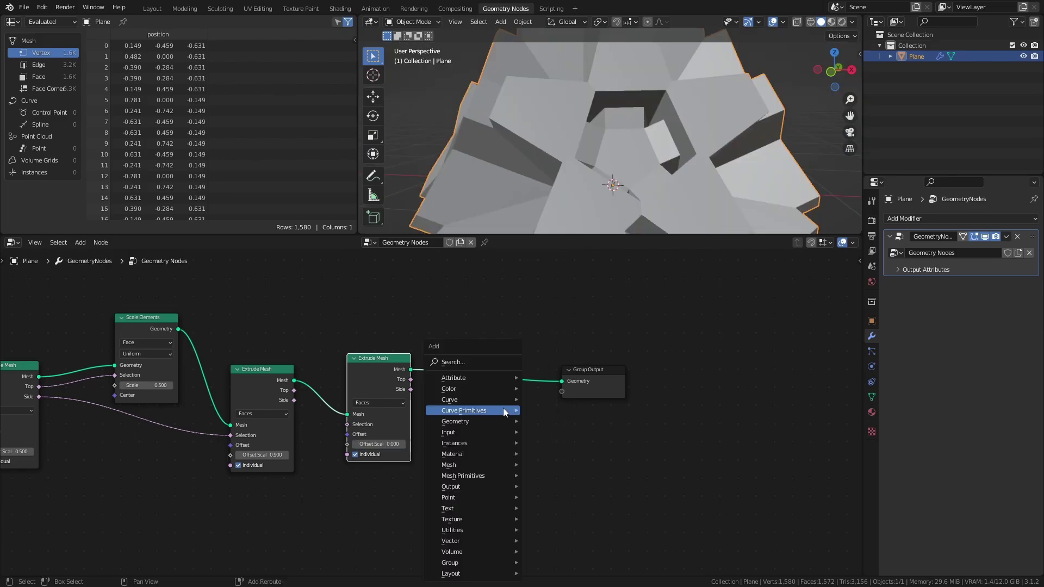
{"action": "left_click", "coordinate": [481, 360]}
{"action": "type", "text": "sca"}
{"action": "left_click", "coordinate": [524, 376]}
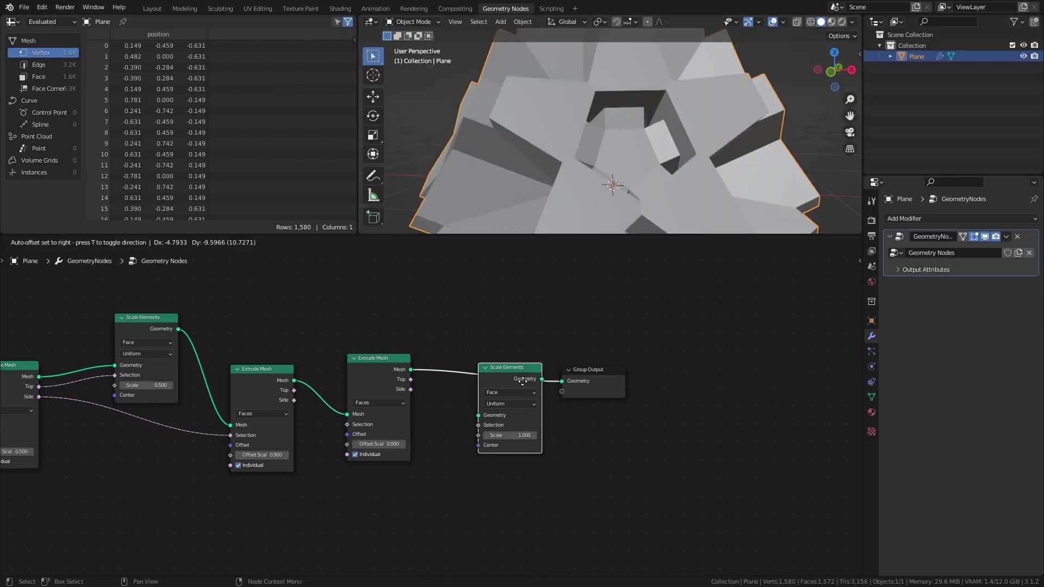
{"action": "left_click", "coordinate": [507, 369]}
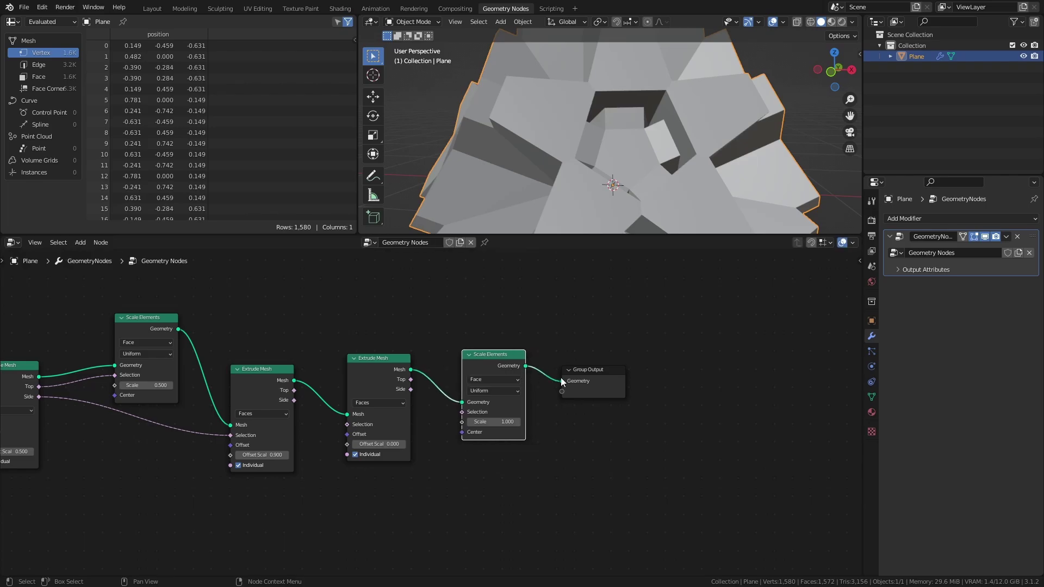
{"action": "left_click", "coordinate": [508, 423]}
{"action": "type", "text": "0.2"}
{"action": "key", "text": "Return"}
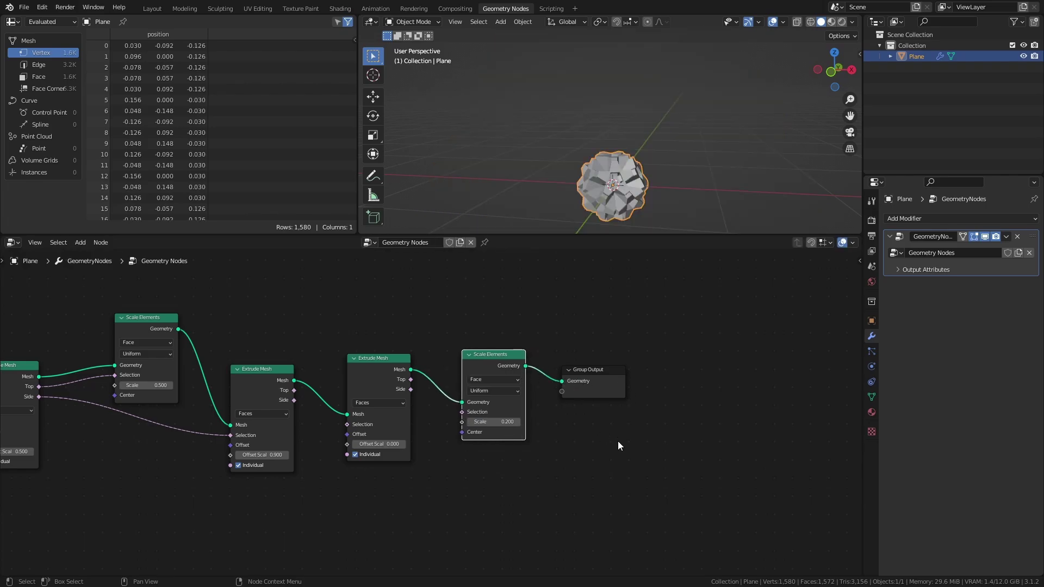
Step: Raise the third Extrude Mesh and second Scale Elements nodes and connect the extrusion's Top output to the Scale Elements Selection input
{"action": "left_click_drag", "start_coordinate": [407, 381], "coordinate": [399, 351]}
{"action": "left_click_drag", "start_coordinate": [478, 356], "coordinate": [460, 306]}
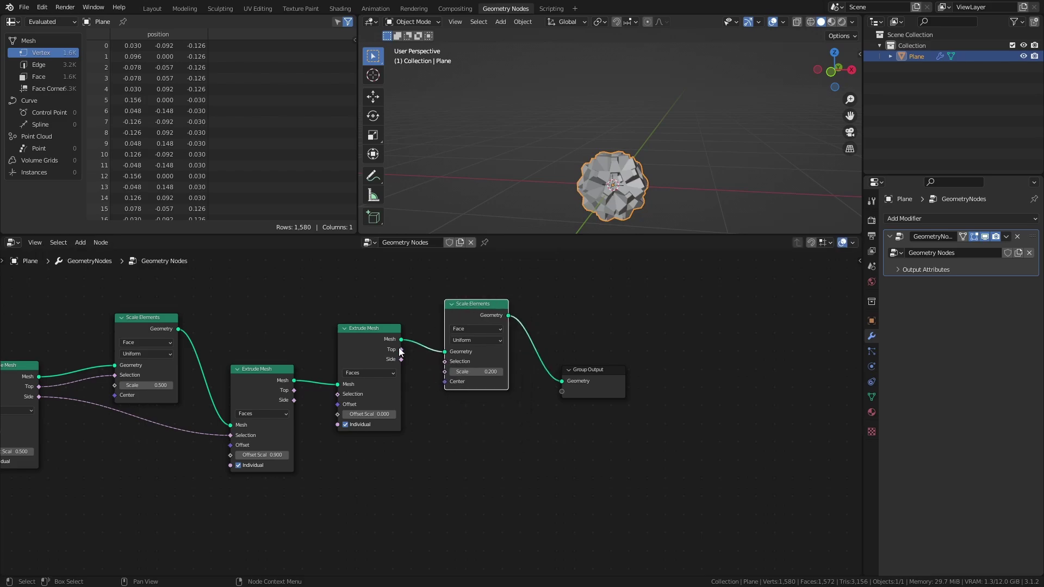
{"action": "left_click_drag", "start_coordinate": [401, 349], "coordinate": [456, 365]}
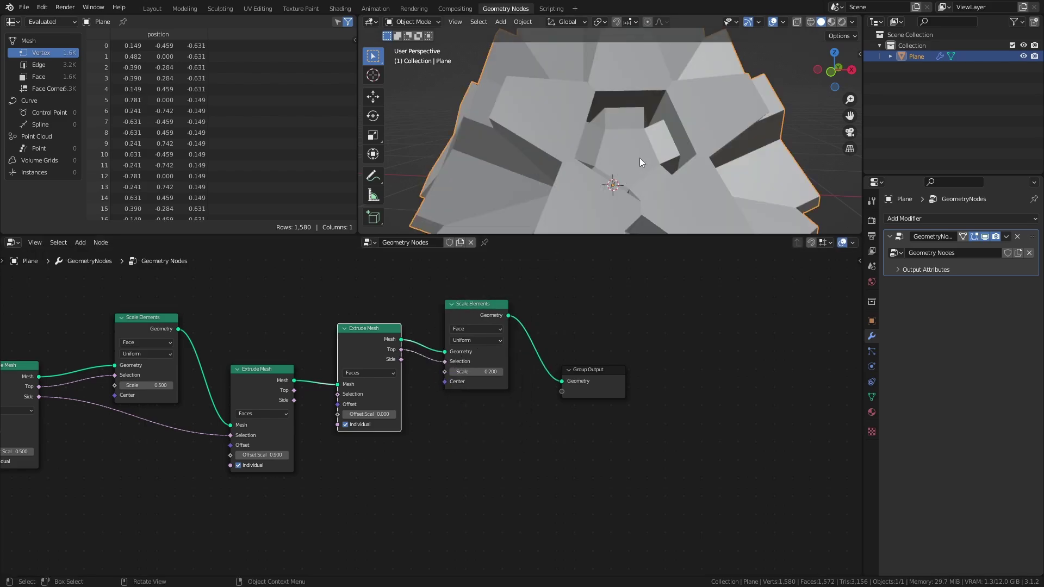
{"action": "mouse_move", "coordinate": [640, 158]}
{"action": "middle_mouse_down"}
{"action": "mouse_move", "coordinate": [722, 151]}
{"action": "mouse_move", "coordinate": [693, 155]}
{"action": "mouse_move", "coordinate": [687, 141]}
{"action": "mouse_move", "coordinate": [623, 158]}
{"action": "middle_mouse_up"}
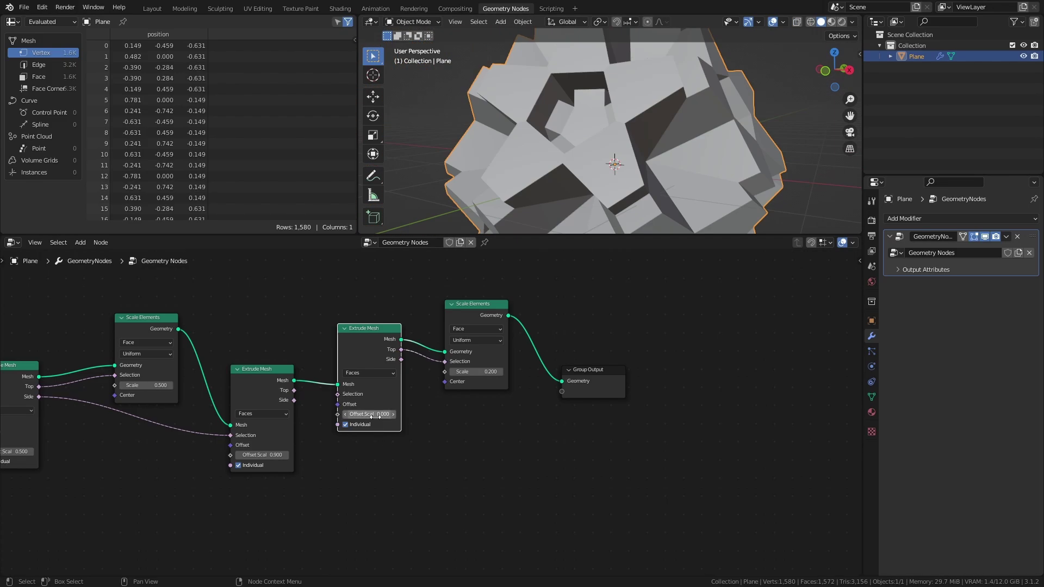
Step: Set the third Extrude Mesh node's Offset Scale to 0.05 and try a different Scale on the second Scale Elements node
{"action": "left_click", "coordinate": [375, 417]}
{"action": "type", "text": "0.05"}
{"action": "key", "text": "Return"}
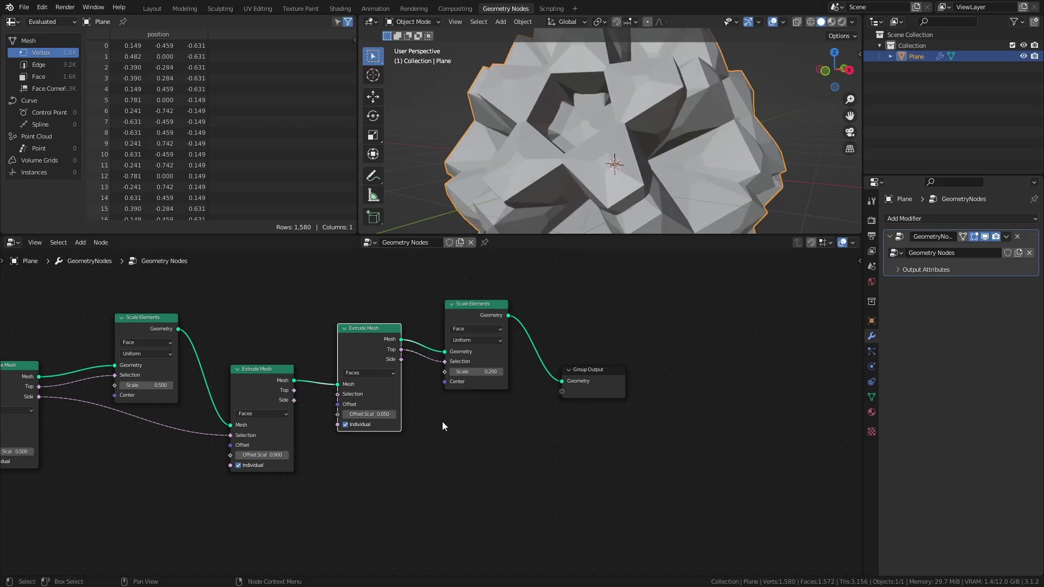
{"action": "middle_click_drag", "start_coordinate": [499, 96], "coordinate": [644, 165]}
{"action": "scroll", "coordinate": [644, 166], "scroll_direction": "up", "scroll_amount": 2}
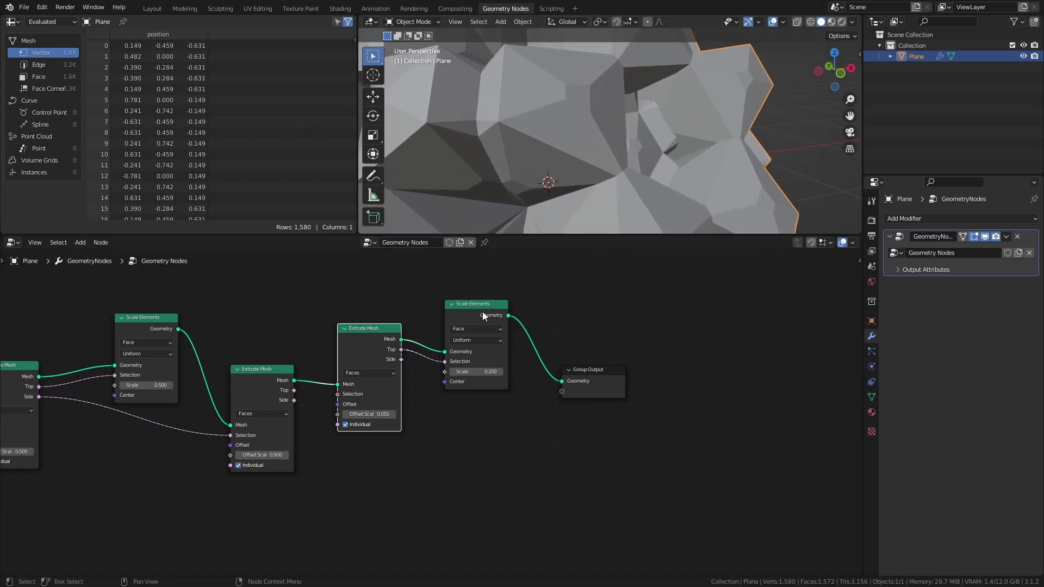
{"action": "mouse_move", "coordinate": [484, 372]}
{"action": "left_mouse_down"}
{"action": "mouse_move", "coordinate": [500, 372]}
{"action": "mouse_move", "coordinate": [470, 371]}
{"action": "left_mouse_up"}
{"action": "middle_click_drag", "start_coordinate": [684, 158], "coordinate": [560, 152]}
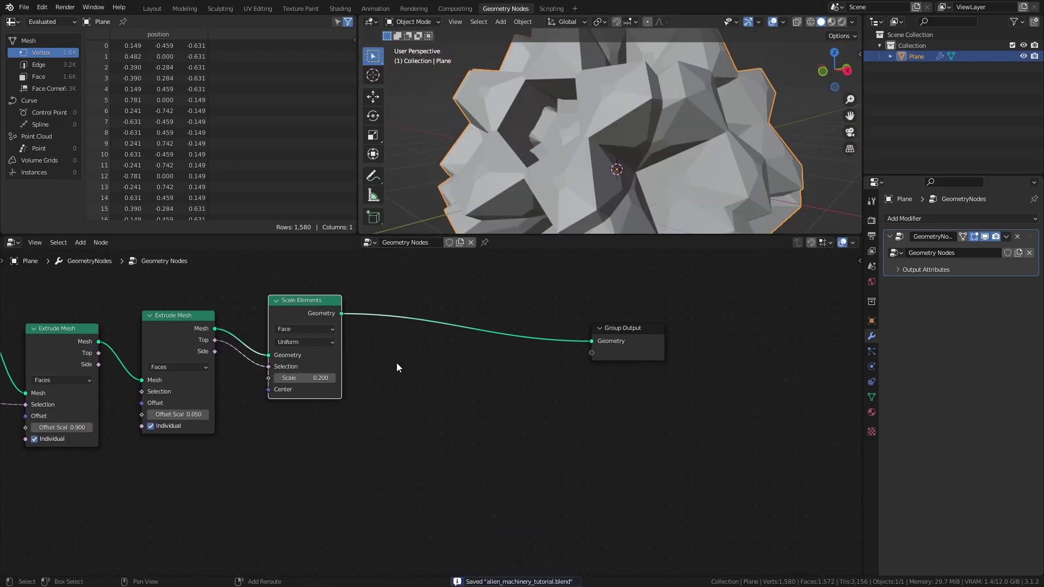
Step: Insert a fourth Extrude Mesh node between the second Scale Elements and the Group Output, with an Offset Scale of 0.1
{"action": "key", "text": "shift+a"}
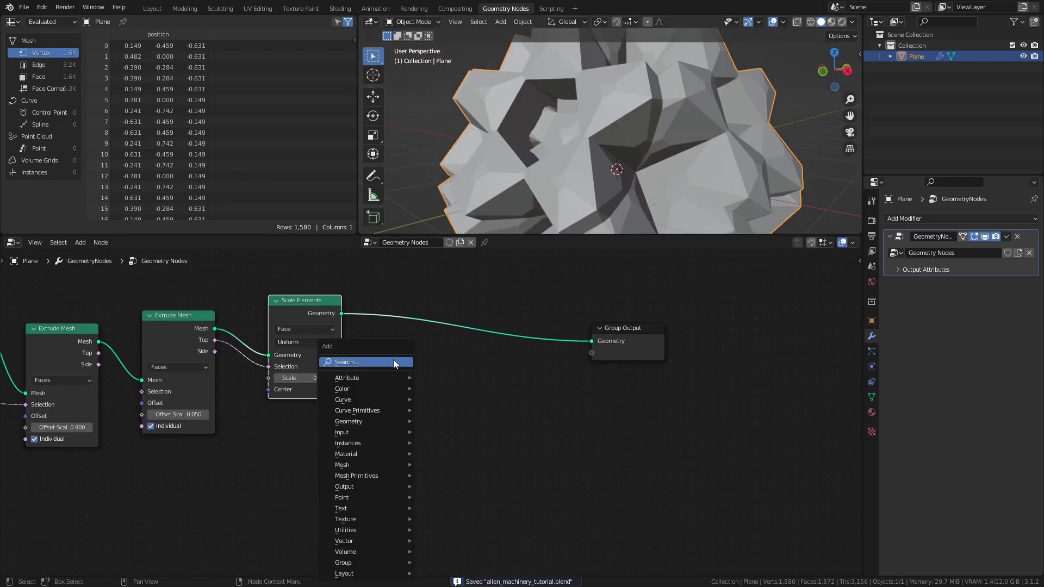
{"action": "left_click", "coordinate": [394, 361]}
{"action": "type", "text": "extr"}
{"action": "left_click", "coordinate": [431, 380]}
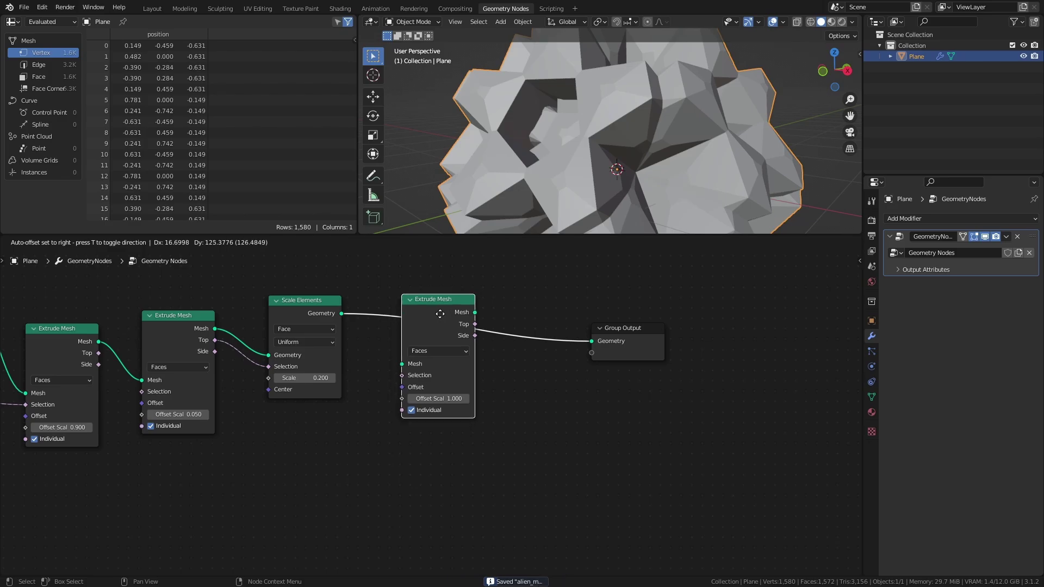
{"action": "left_click", "coordinate": [439, 314]}
{"action": "left_click", "coordinate": [446, 401]}
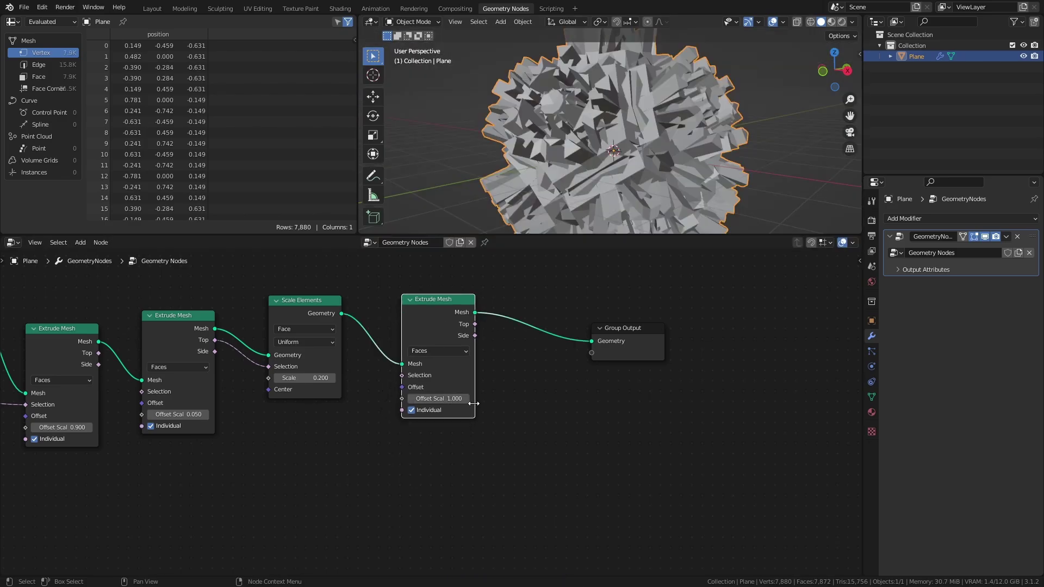
{"action": "type", "text": "0.1"}
{"action": "key", "text": "Return"}
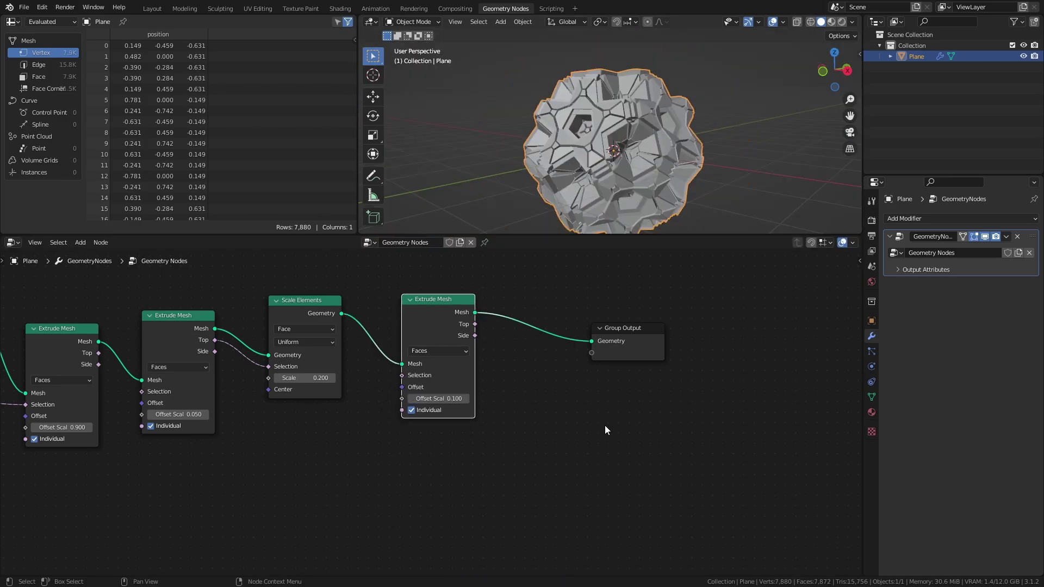
{"action": "middle_click_drag", "start_coordinate": [574, 226], "coordinate": [590, 163]}
{"action": "scroll", "coordinate": [654, 133], "scroll_direction": "up", "scroll_amount": 3}
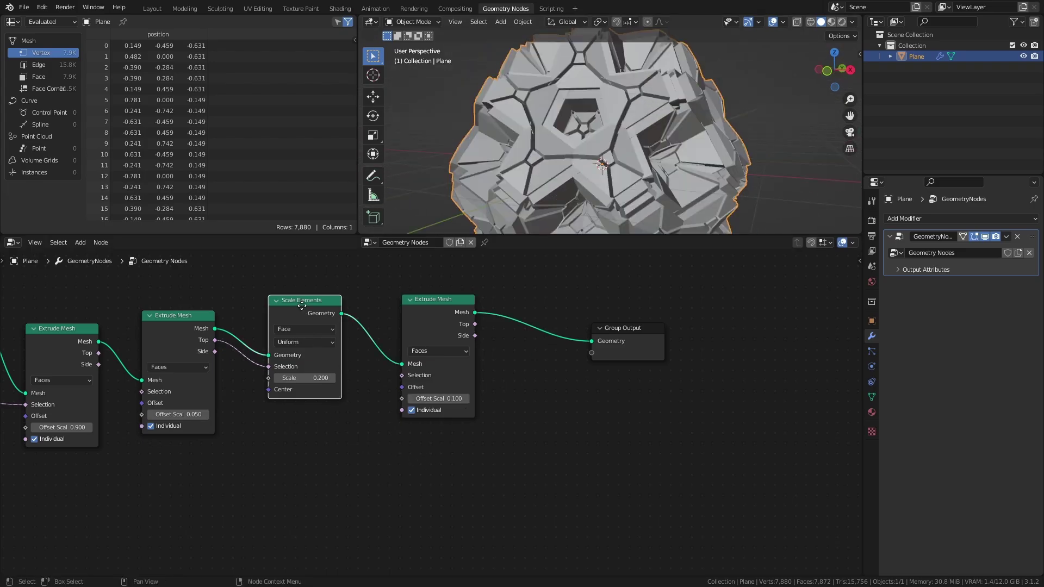
Step: Connect the third Extrude Mesh's Side output to the fourth's Selection input, save the file, and enlarge the 3D viewport
{"action": "left_click_drag", "start_coordinate": [302, 300], "coordinate": [309, 269]}
{"action": "left_click_drag", "start_coordinate": [216, 351], "coordinate": [407, 378]}
{"action": "middle_click_drag", "start_coordinate": [603, 216], "coordinate": [647, 151]}
{"action": "scroll", "coordinate": [601, 121], "scroll_direction": "up", "scroll_amount": 2}
{"action": "key", "text": "ctrl+s"}
{"action": "middle_click_drag", "start_coordinate": [484, 333], "coordinate": [743, 384]}
{"action": "left_click_drag", "start_coordinate": [591, 234], "coordinate": [592, 295]}
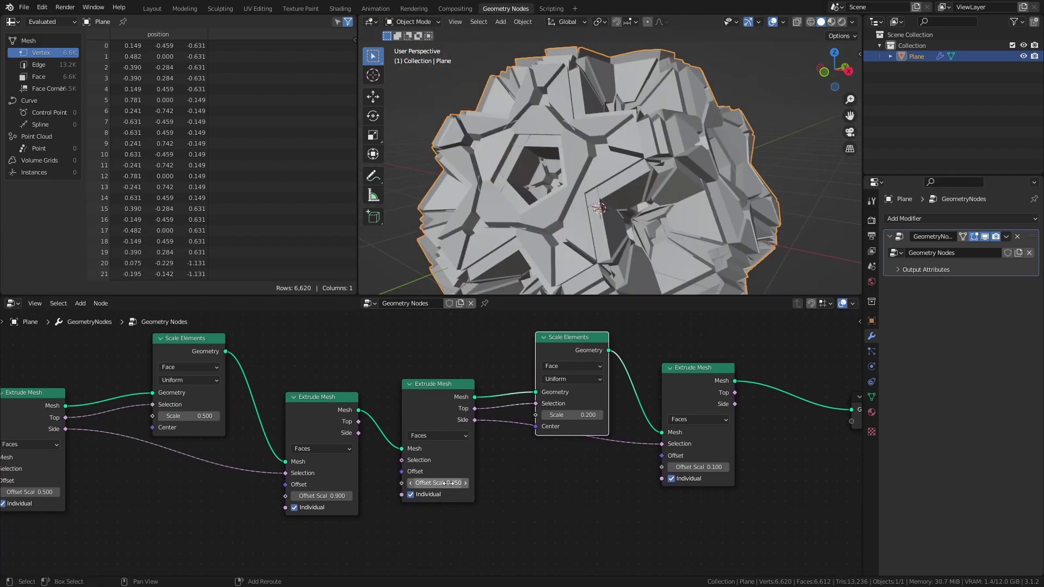
Step: Try a different Offset Scale on the third Extrude Mesh node and undo the change
{"action": "mouse_move", "coordinate": [438, 482]}
{"action": "left_mouse_down"}
{"action": "mouse_move", "coordinate": [417, 483]}
{"action": "mouse_move", "coordinate": [454, 479]}
{"action": "mouse_move", "coordinate": [420, 482]}
{"action": "left_mouse_up"}
{"action": "key", "text": "ctrl+z"}
{"action": "scroll", "coordinate": [637, 164], "scroll_direction": "down", "scroll_amount": 8}
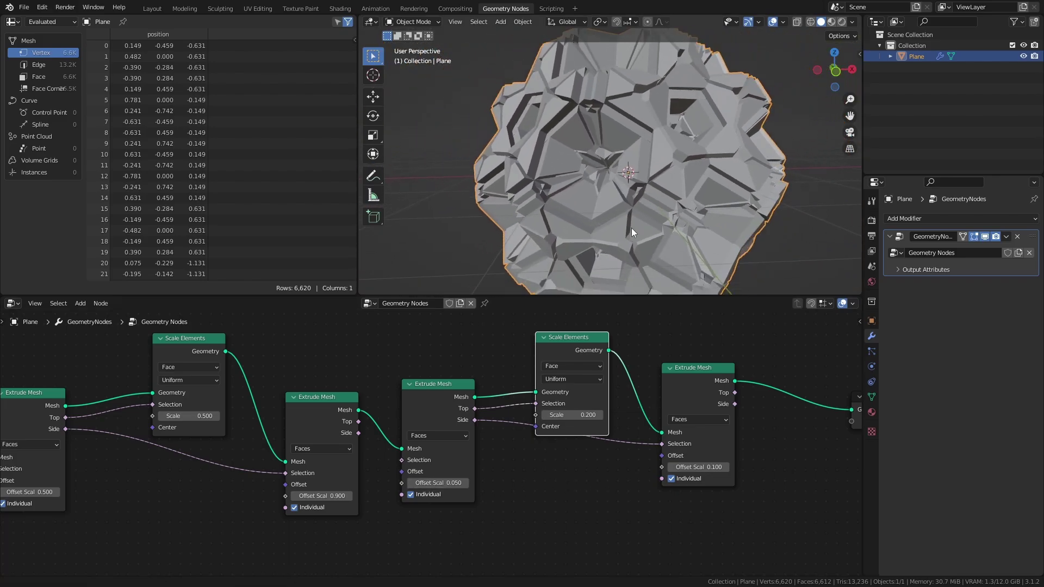
Step: Display the model in rendered viewport shading with Scene World turned off
{"action": "middle_click_drag", "start_coordinate": [631, 227], "coordinate": [756, 228]}
{"action": "left_click", "coordinate": [871, 220]}
{"action": "left_click", "coordinate": [841, 22]}
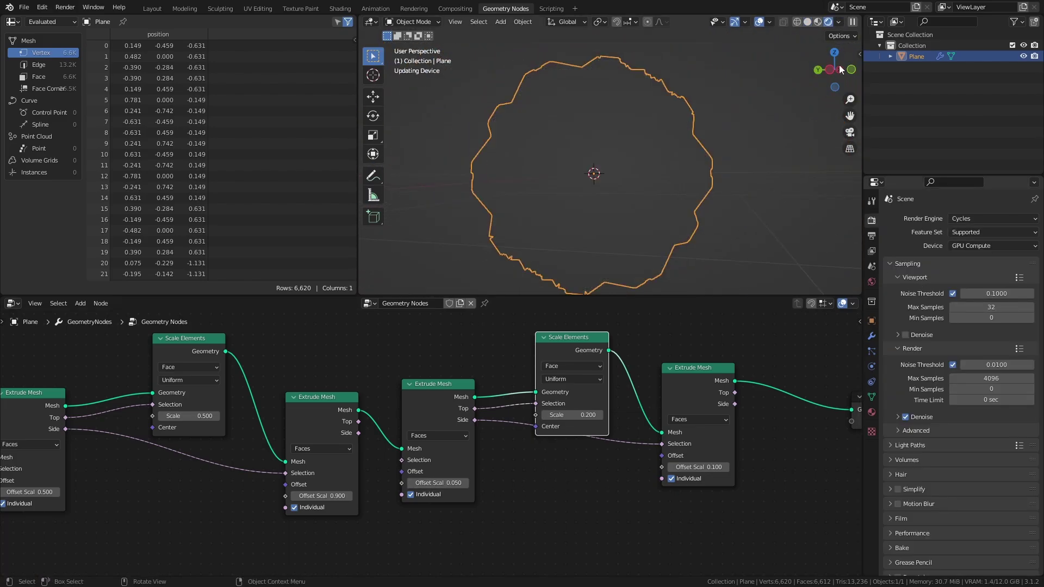
{"action": "left_click", "coordinate": [836, 23]}
{"action": "left_click", "coordinate": [777, 88]}
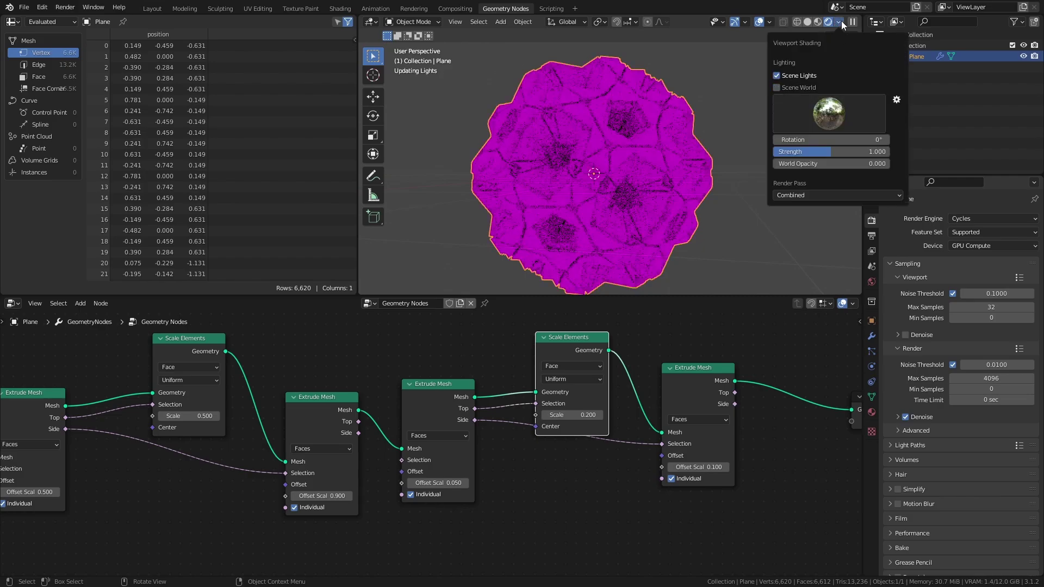
{"action": "middle_click_drag", "start_coordinate": [774, 162], "coordinate": [710, 218]}
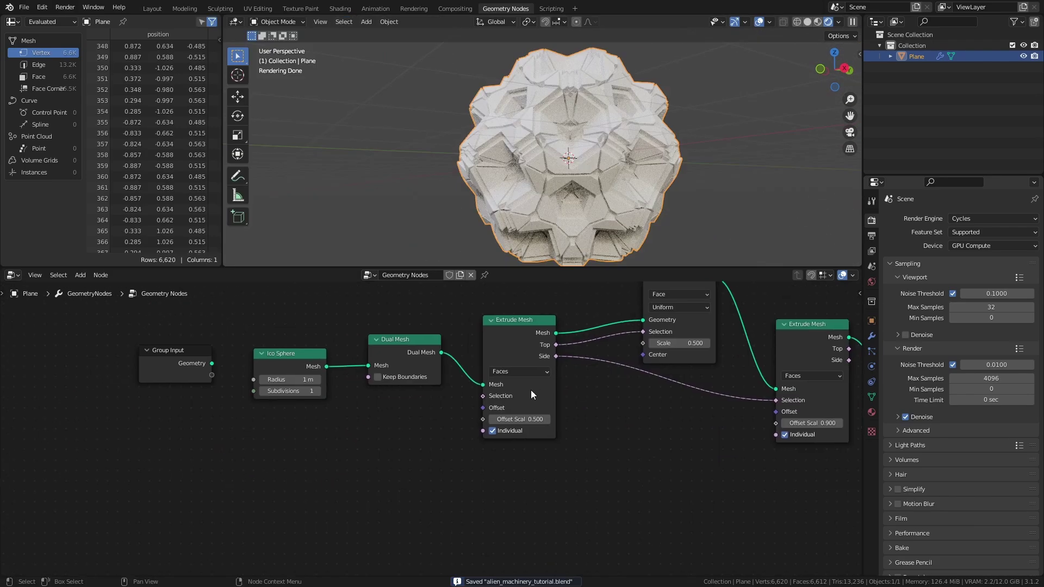
Step: Try Offset Scales of 0.22, 0.7 and 0.01 on the first three Extrude Mesh nodes and Scales of 0.67 and 0.45 on Scale Elements
{"action": "middle_click_drag", "start_coordinate": [462, 445], "coordinate": [330, 462]}
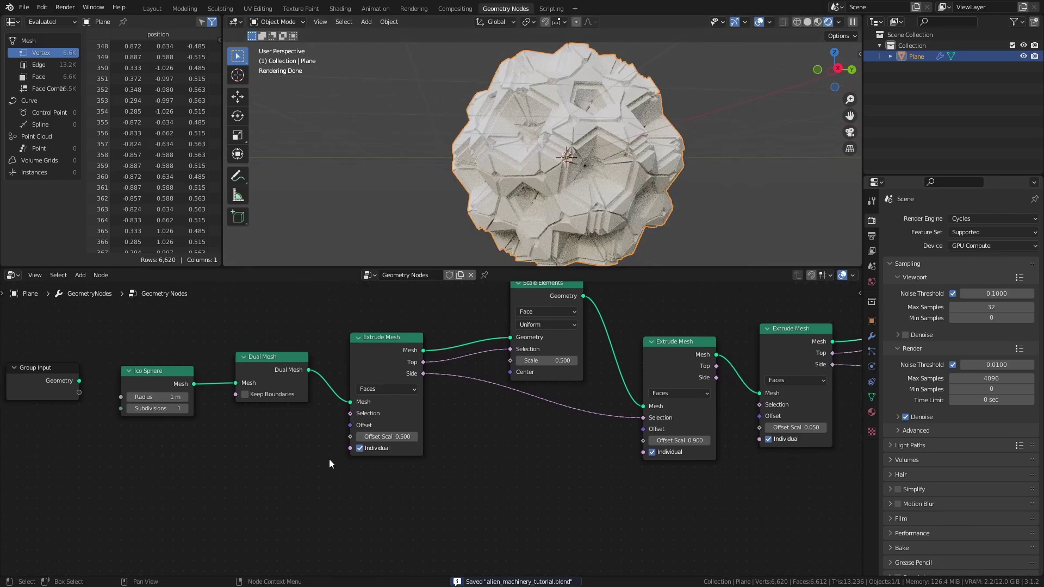
{"action": "mouse_move", "coordinate": [390, 437]}
{"action": "left_mouse_down"}
{"action": "mouse_move", "coordinate": [342, 436]}
{"action": "mouse_move", "coordinate": [373, 436]}
{"action": "left_mouse_up"}
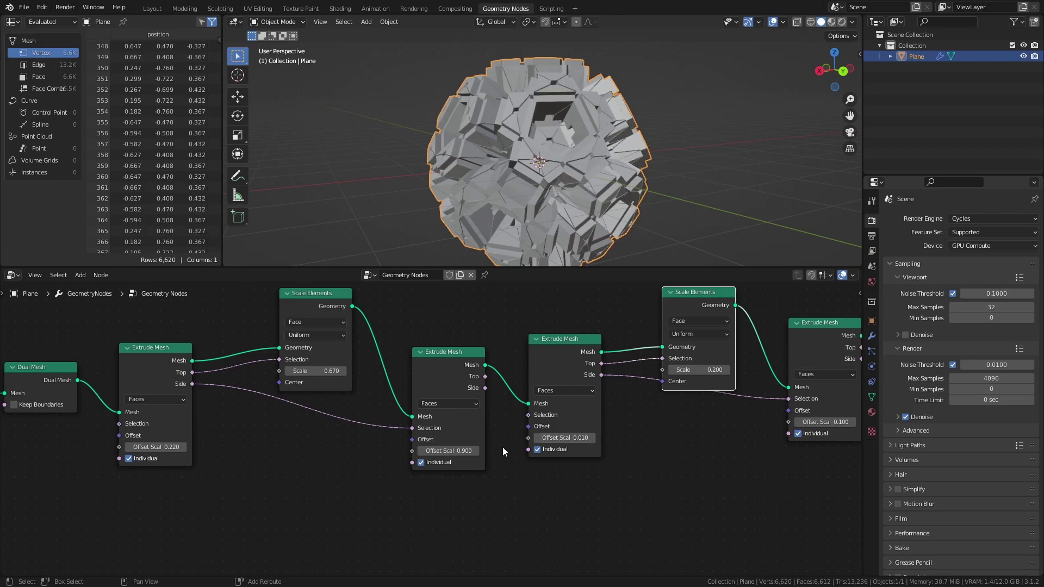
{"action": "left_click_drag", "start_coordinate": [450, 451], "coordinate": [472, 451]}
{"action": "middle_click_drag", "start_coordinate": [710, 439], "coordinate": [428, 455]}
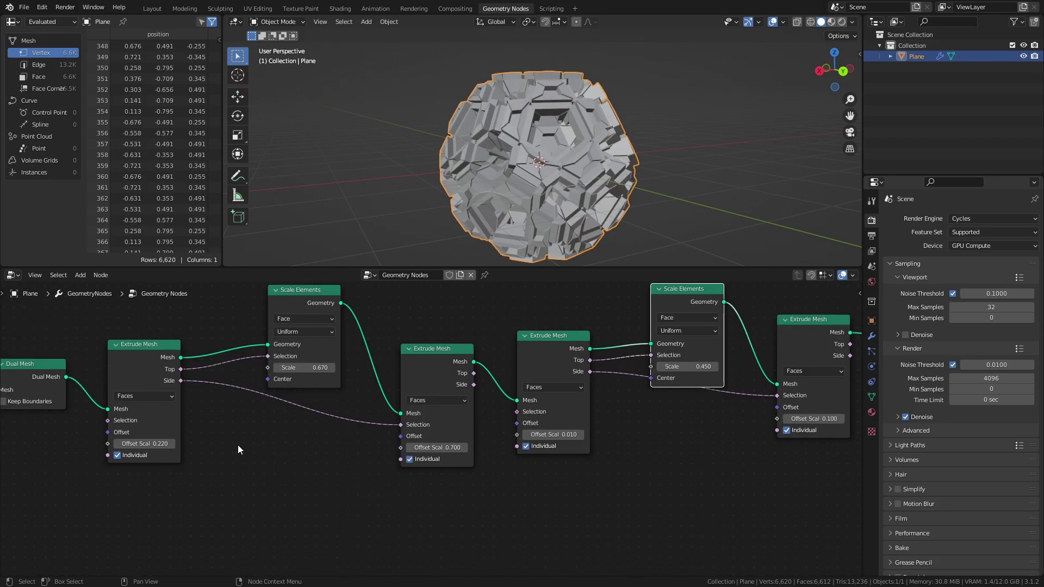
Step: Try bypassing Dual Mesh by connecting Ico Sphere directly to the first Extrude Mesh, with Offset Scale 0.5 and the first Scale Elements at 0.75
{"action": "middle_click_drag", "start_coordinate": [238, 449], "coordinate": [506, 412]}
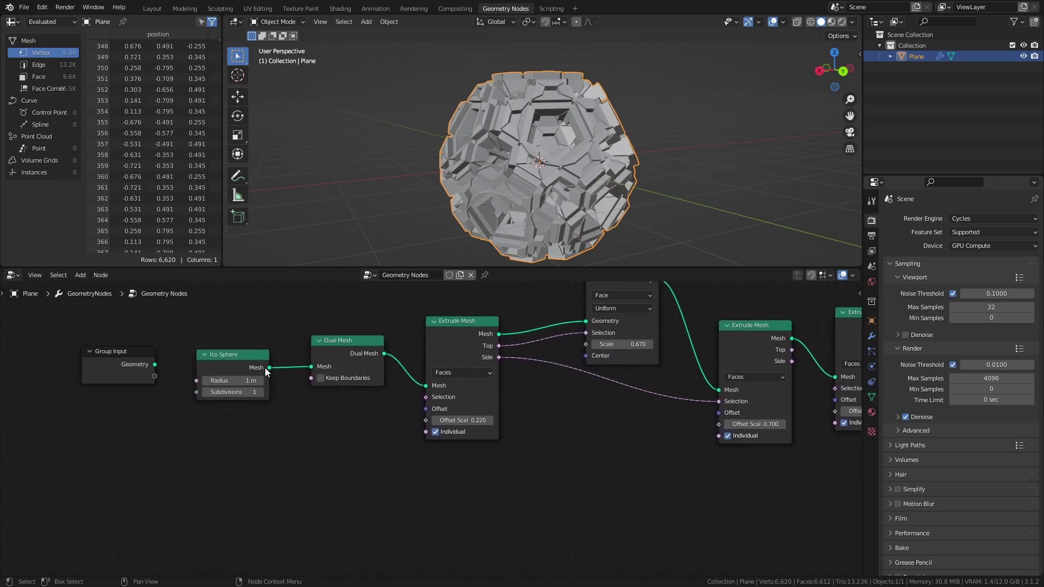
{"action": "left_click_drag", "start_coordinate": [268, 368], "coordinate": [430, 386]}
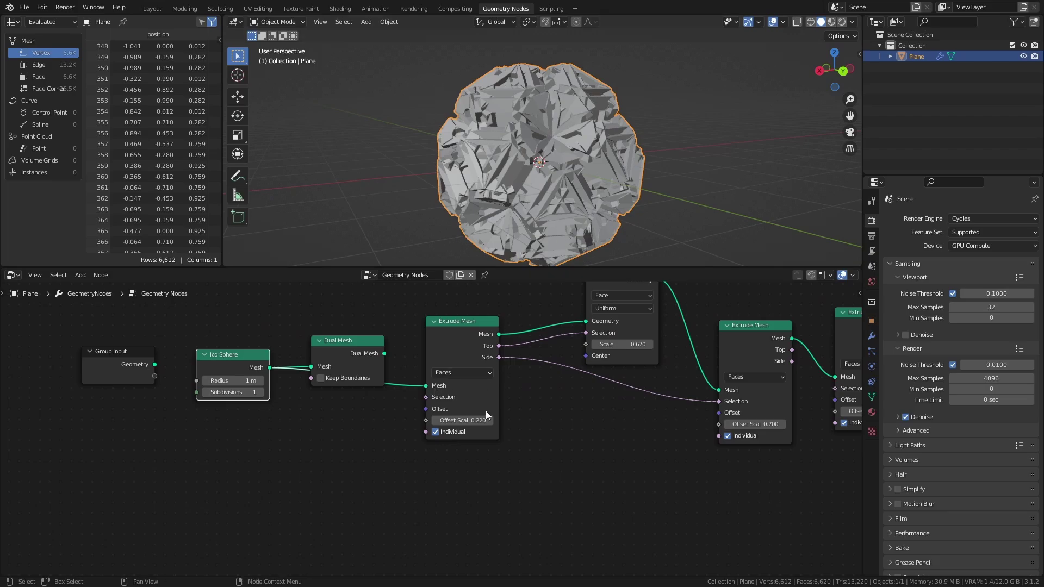
{"action": "left_click_drag", "start_coordinate": [462, 420], "coordinate": [527, 421]}
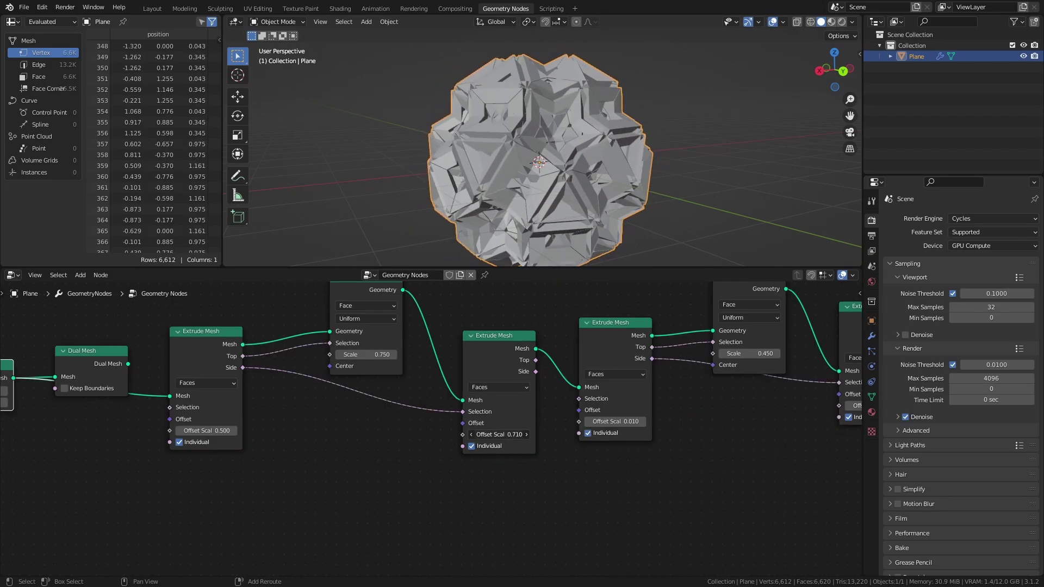
{"action": "middle_click_drag", "start_coordinate": [679, 476], "coordinate": [558, 475]}
{"action": "mouse_move", "coordinate": [489, 420]}
{"action": "left_mouse_down"}
{"action": "mouse_move", "coordinate": [514, 419]}
{"action": "mouse_move", "coordinate": [497, 419]}
{"action": "left_mouse_up"}
{"action": "middle_click_drag", "start_coordinate": [611, 435], "coordinate": [462, 438]}
{"action": "mouse_move", "coordinate": [610, 406]}
{"action": "left_mouse_down"}
{"action": "mouse_move", "coordinate": [593, 406]}
{"action": "mouse_move", "coordinate": [611, 406]}
{"action": "left_mouse_up"}
{"action": "left_click_drag", "start_coordinate": [473, 354], "coordinate": [495, 354]}
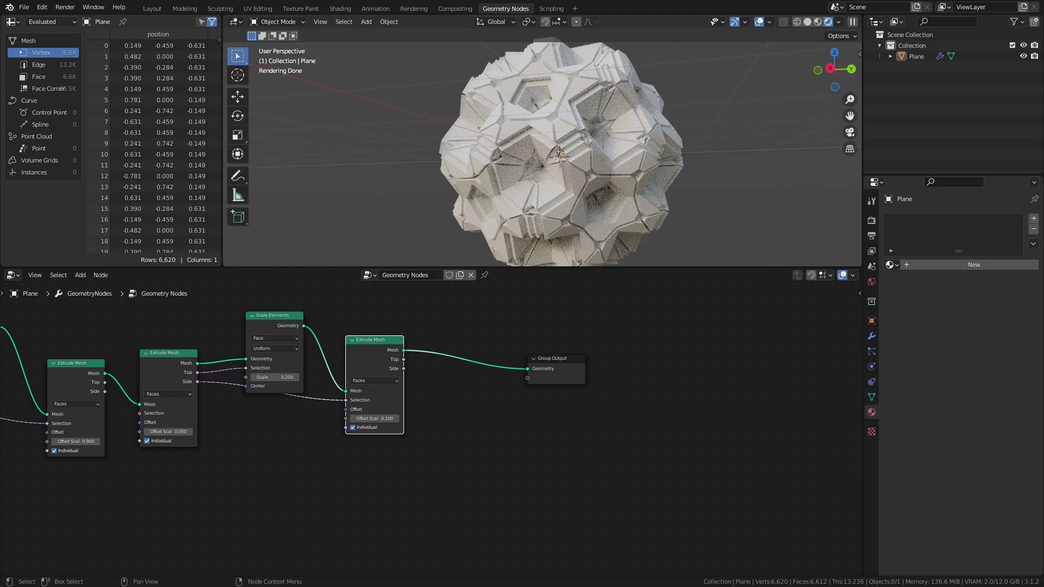
Step: Create a new material named AO for the object
{"action": "middle_click_drag", "start_coordinate": [635, 422], "coordinate": [659, 424]}
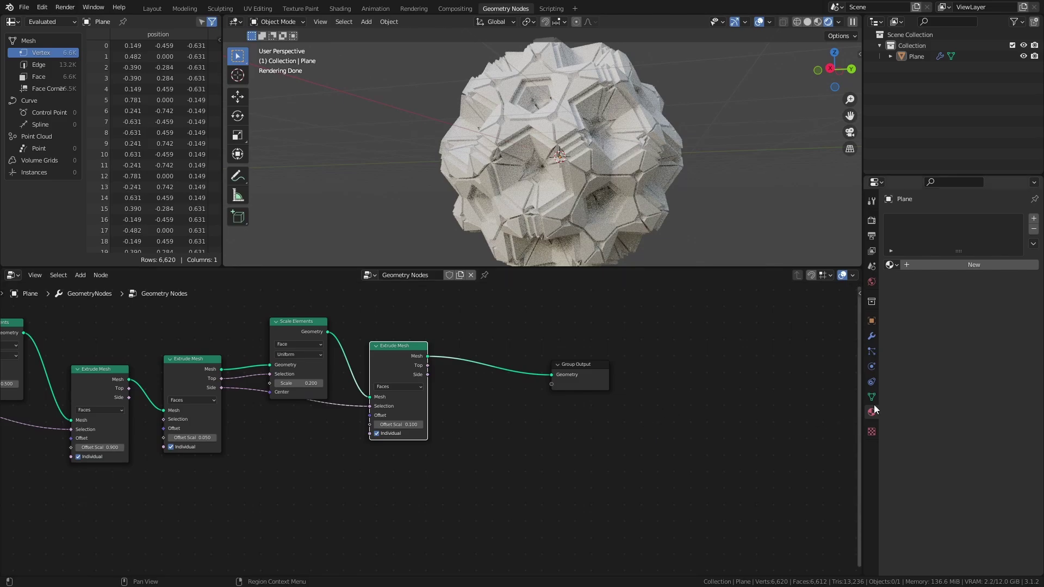
{"action": "left_click", "coordinate": [954, 265]}
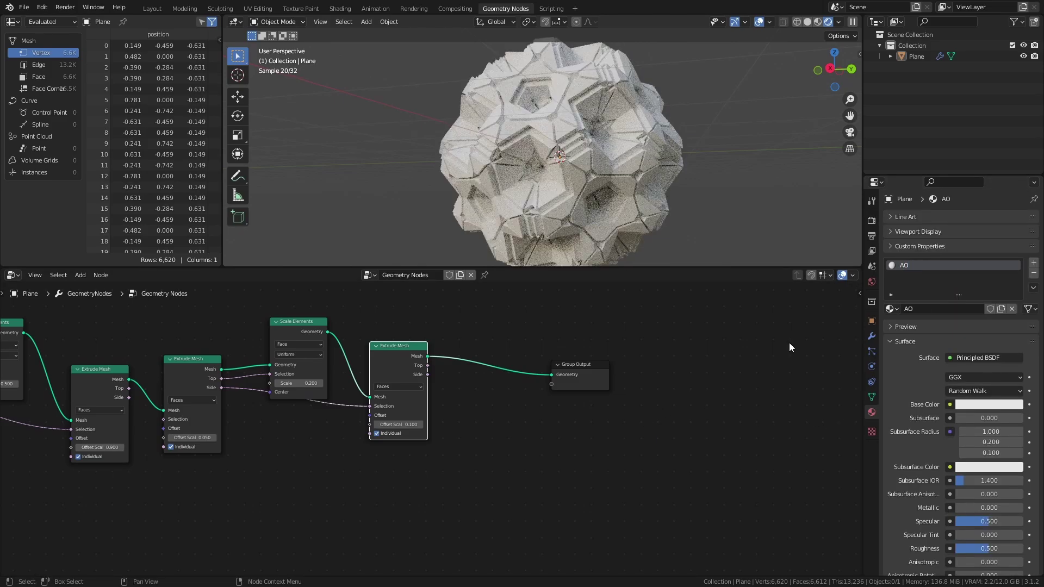
Step: Insert a Set Material node between the last Extrude Mesh and Group Output, assigning the AO material
{"action": "key", "text": "shift+a"}
{"action": "left_click", "coordinate": [565, 361]}
{"action": "type", "text": "set m"}
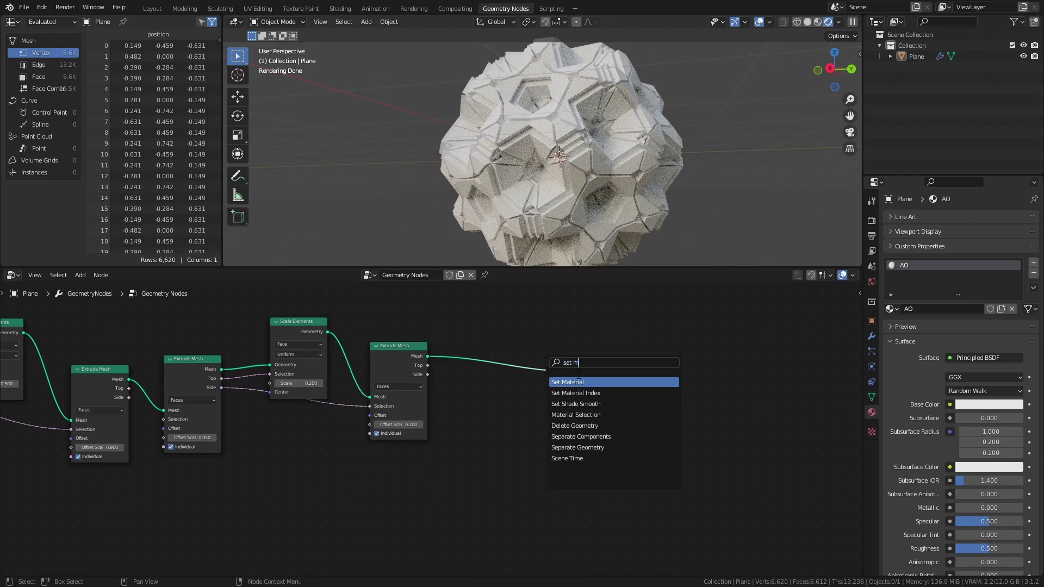
{"action": "left_click", "coordinate": [578, 382]}
{"action": "left_click", "coordinate": [578, 405]}
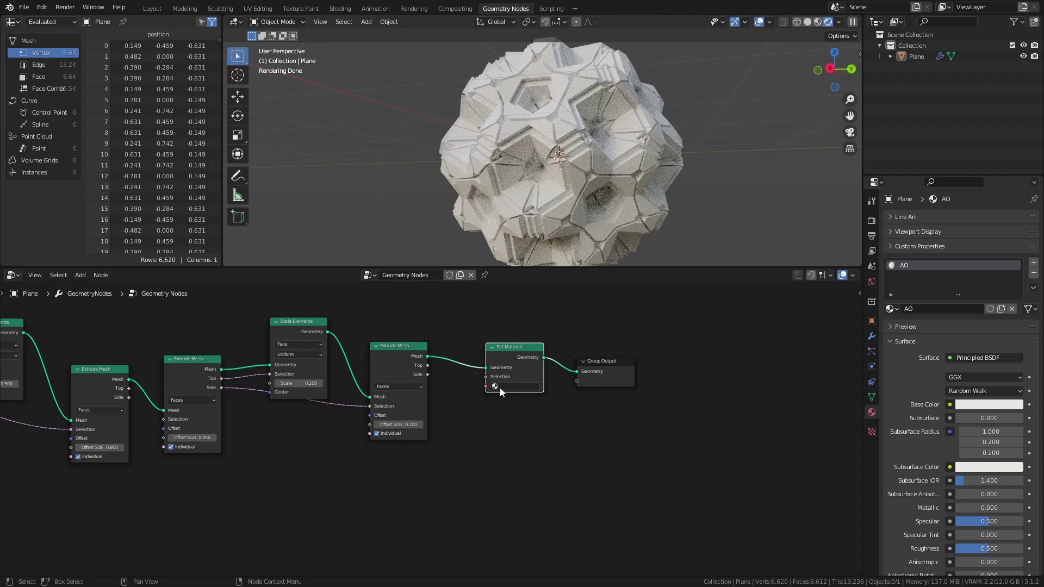
{"action": "left_click", "coordinate": [519, 400]}
{"action": "scroll", "coordinate": [538, 414], "scroll_direction": "up", "scroll_amount": 2}
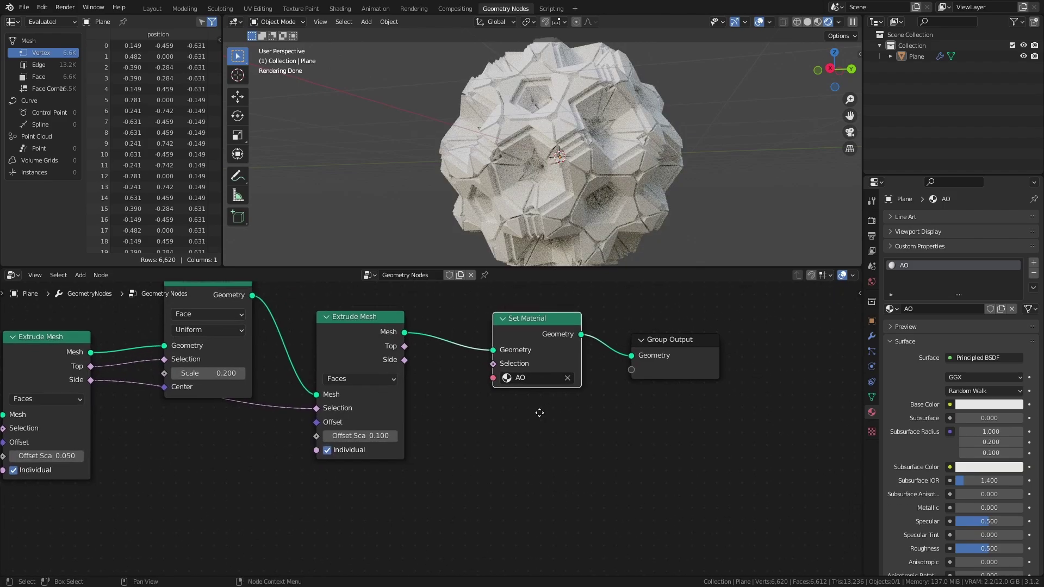
Step: Try Eevee as the render engine and switch back to Cycles
{"action": "left_click", "coordinate": [871, 220]}
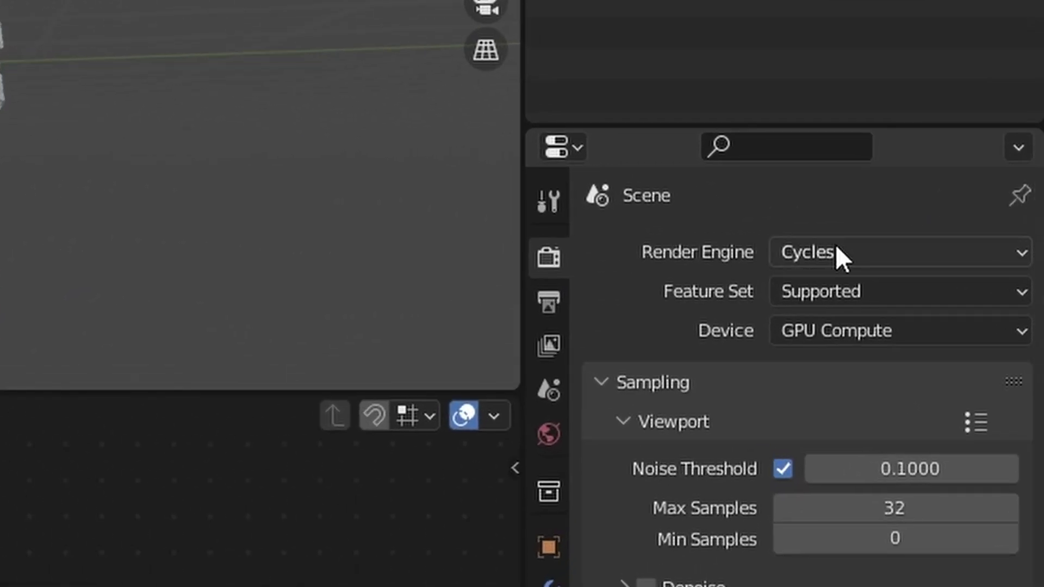
{"action": "left_click", "coordinate": [910, 235]}
{"action": "left_click", "coordinate": [928, 259]}
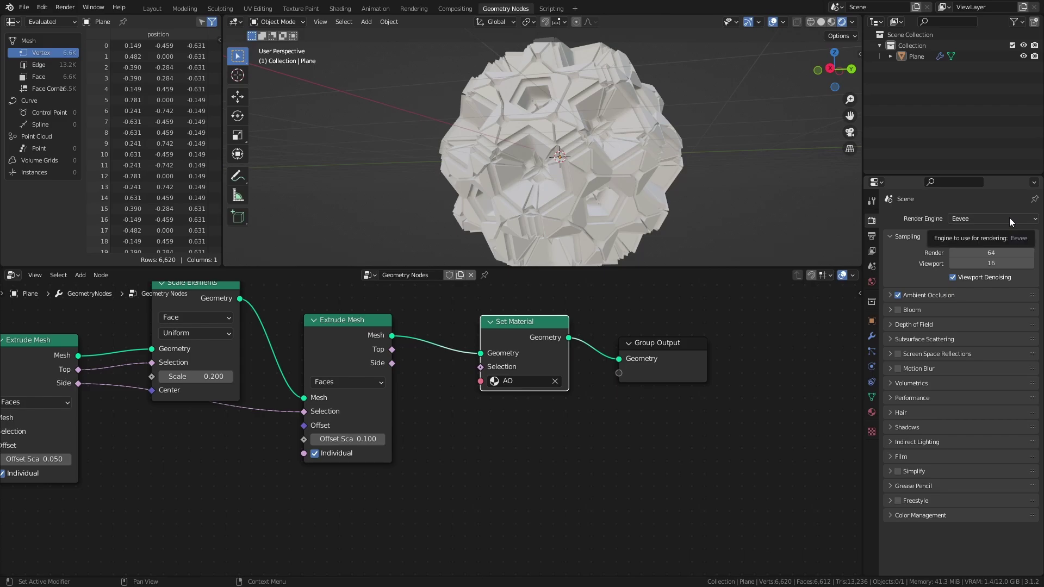
{"action": "left_click", "coordinate": [937, 251]}
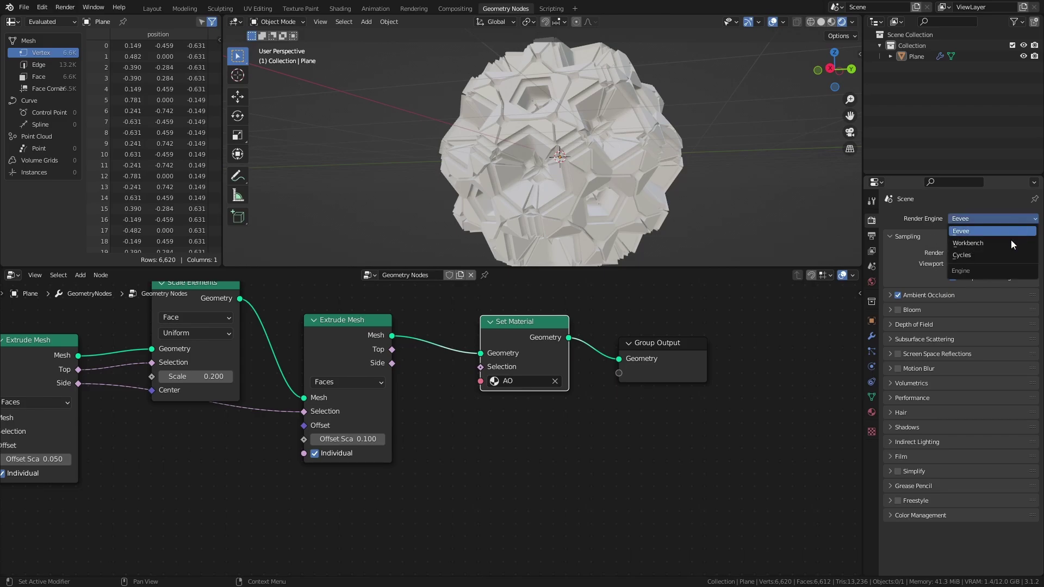
{"action": "left_click", "coordinate": [995, 259]}
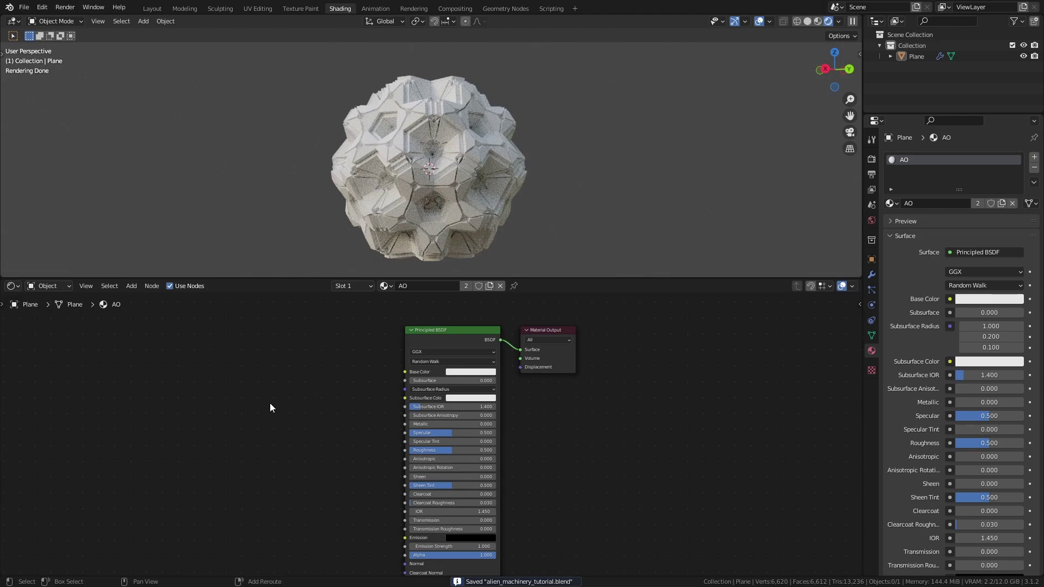
Step: Add an Ambient Occlusion node to the AO material and connect its AO output to the Principled BSDF Base Color
{"action": "key", "text": "shift+a"}
{"action": "type", "text": "am"}
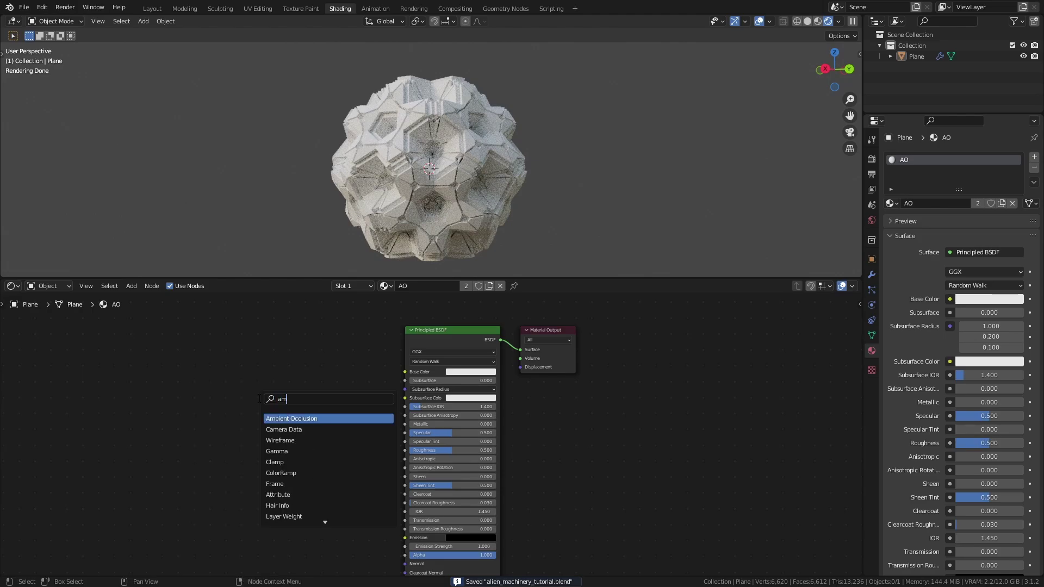
{"action": "type", "text": "bi"}
{"action": "left_click", "coordinate": [275, 418]}
{"action": "left_click", "coordinate": [233, 382]}
{"action": "middle_click_drag", "start_coordinate": [339, 396], "coordinate": [413, 410]}
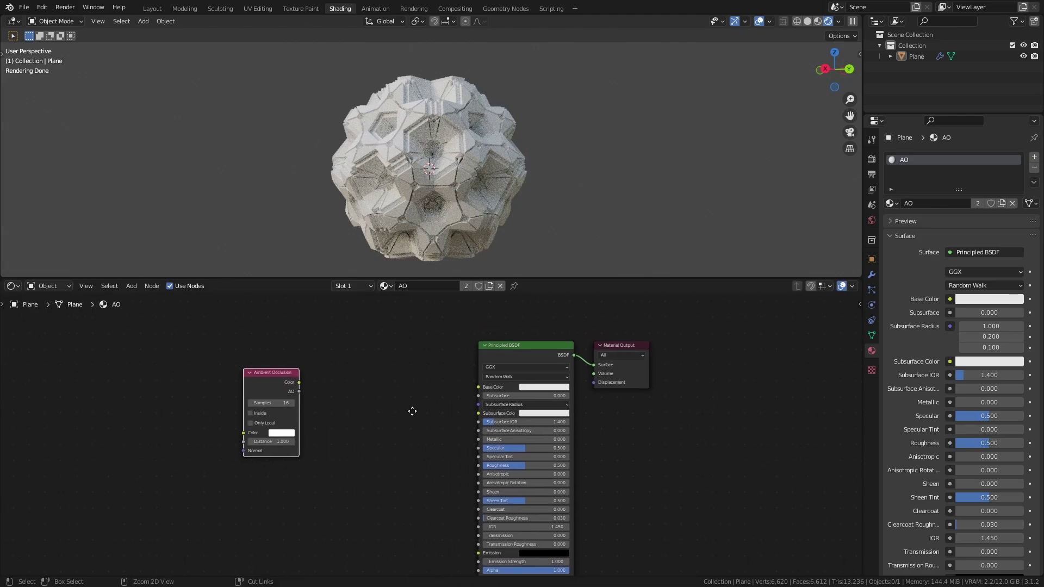
{"action": "scroll", "coordinate": [379, 396], "scroll_direction": "up", "scroll_amount": 5}
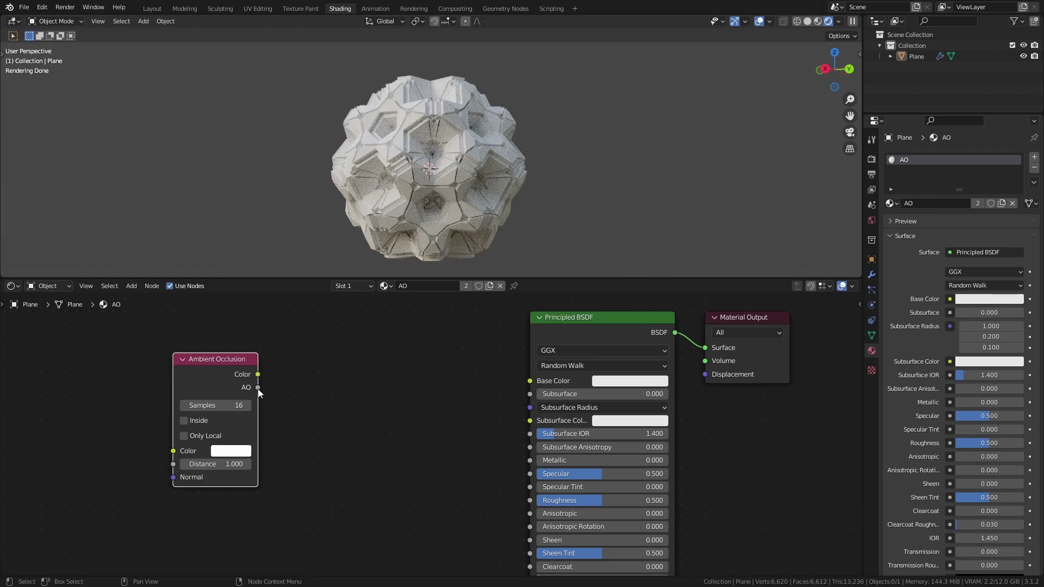
{"action": "left_click_drag", "start_coordinate": [258, 388], "coordinate": [530, 381]}
{"action": "middle_click_drag", "start_coordinate": [400, 226], "coordinate": [531, 232]}
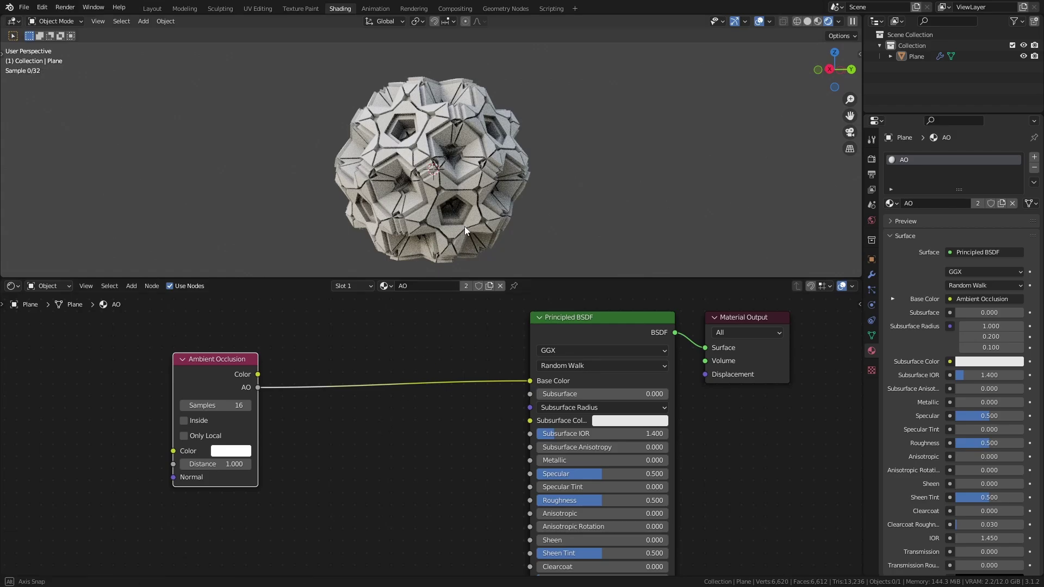
{"action": "middle_click_drag", "start_coordinate": [465, 226], "coordinate": [534, 230]}
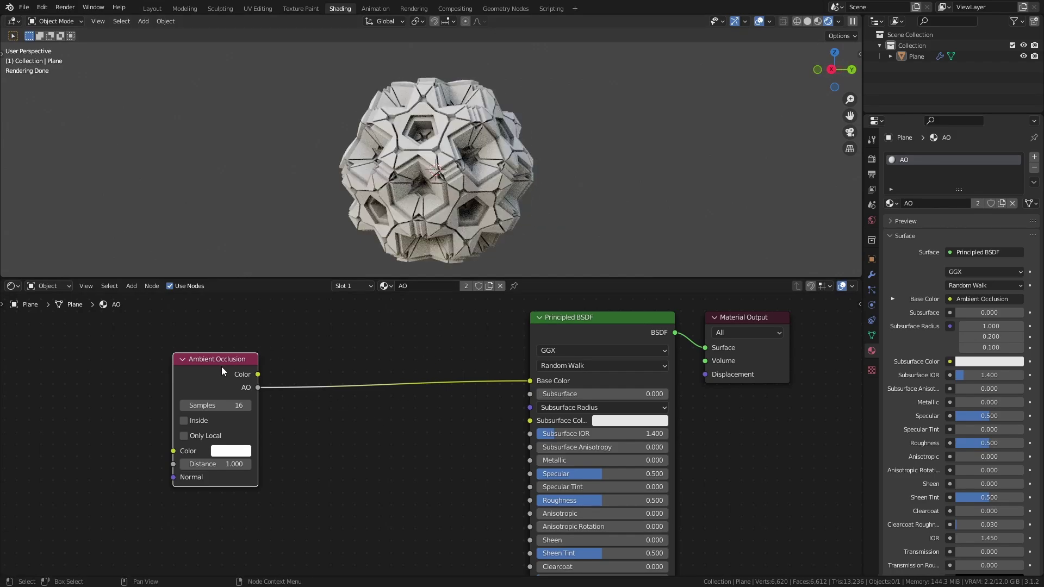
Step: Insert a ColorRamp node between Ambient Occlusion and the Principled BSDF Base Color
{"action": "left_click_drag", "start_coordinate": [222, 371], "coordinate": [174, 370]}
{"action": "key", "text": "shift+a"}
{"action": "mouse_move", "coordinate": [312, 499]}
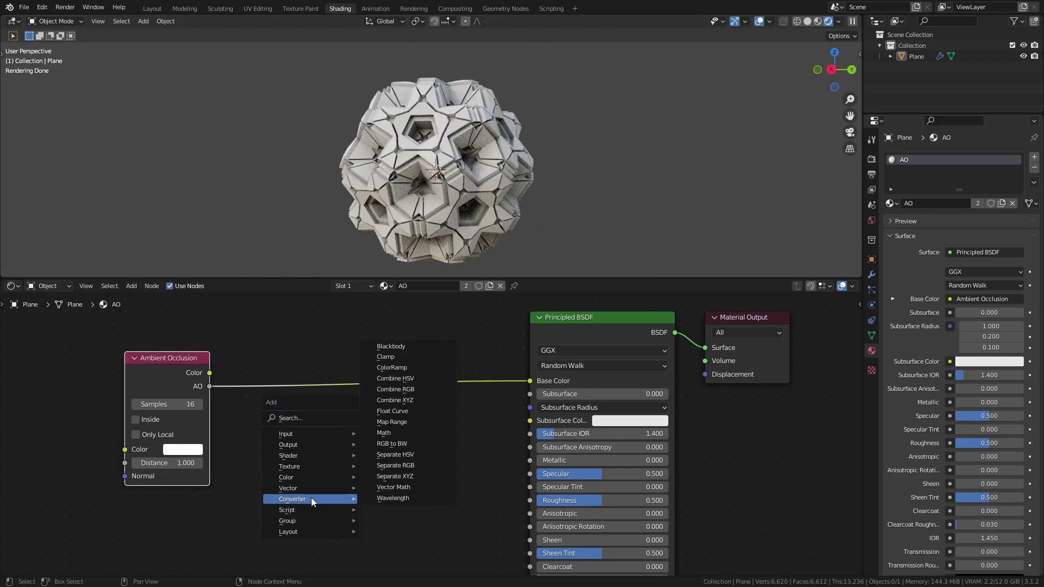
{"action": "left_click", "coordinate": [400, 367]}
{"action": "left_click", "coordinate": [314, 363]}
Step: Move the ColorRamp's black stop inward and color it saturated orange, and move the white stop to about 0.355
{"action": "left_click_drag", "start_coordinate": [315, 417], "coordinate": [336, 417]}
{"action": "left_click", "coordinate": [363, 452]}
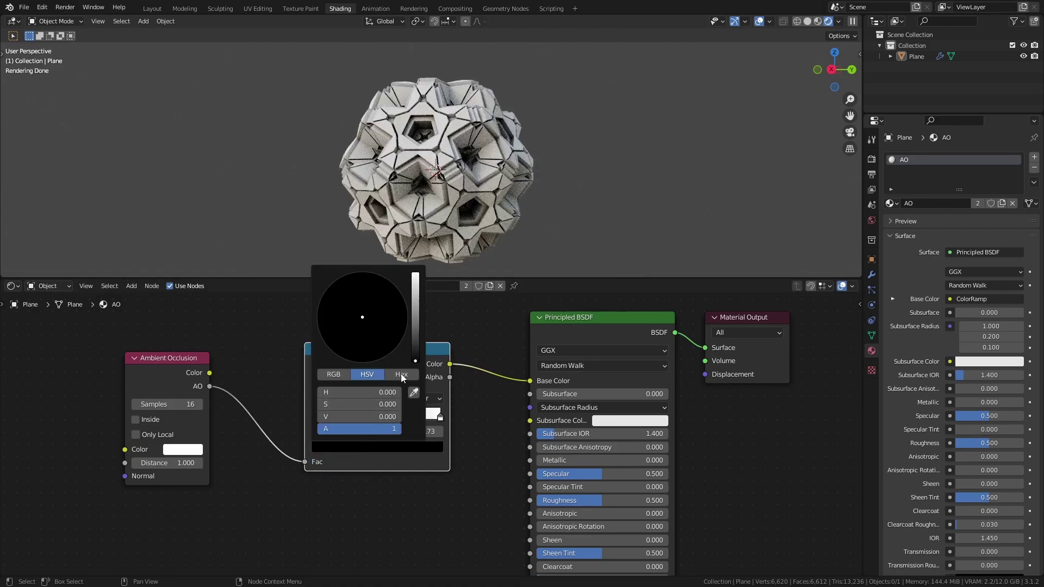
{"action": "left_click_drag", "start_coordinate": [415, 359], "coordinate": [415, 284]}
{"action": "left_click_drag", "start_coordinate": [362, 317], "coordinate": [331, 351]}
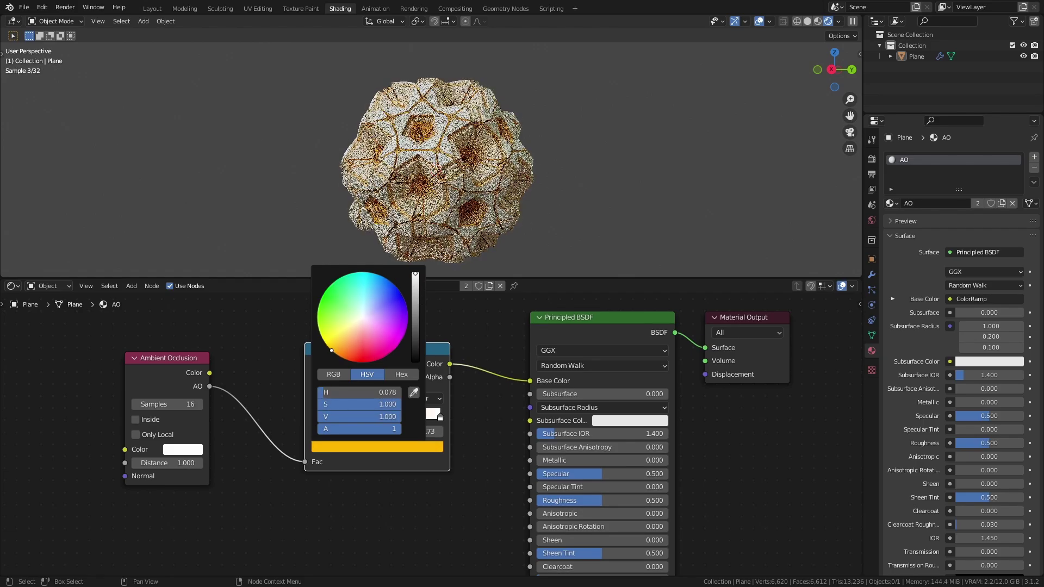
{"action": "left_click", "coordinate": [440, 418]}
{"action": "left_click_drag", "start_coordinate": [441, 417], "coordinate": [353, 418]}
{"action": "middle_click_drag", "start_coordinate": [433, 235], "coordinate": [542, 239]}
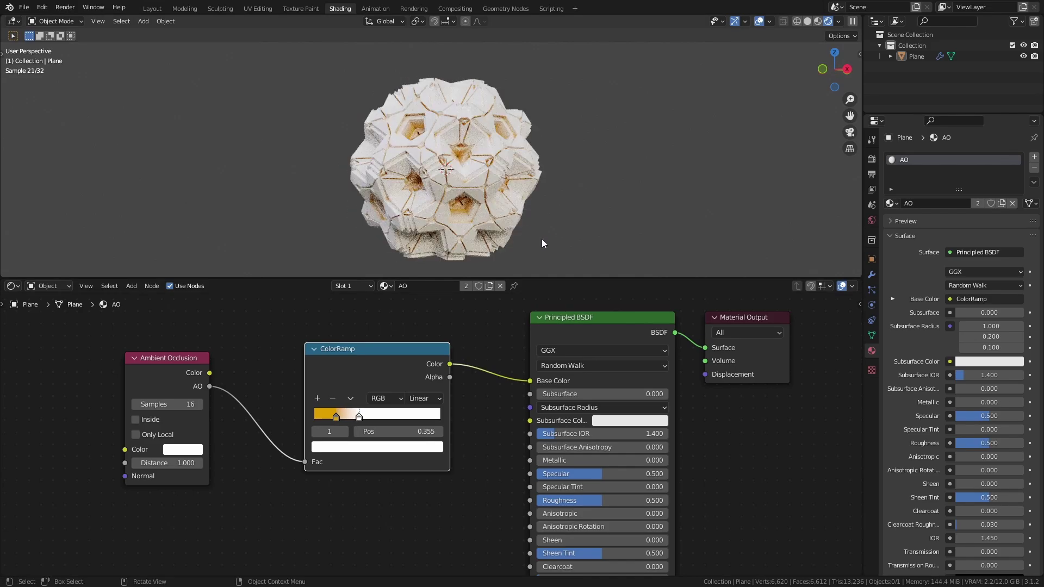
Step: Add a second ColorRamp below the first and feed its Fac from the Ambient Occlusion node's AO output
{"action": "scroll", "coordinate": [403, 416], "scroll_direction": "down", "scroll_amount": 2}
{"action": "key", "text": "shift+a"}
{"action": "mouse_move", "coordinate": [403, 415]}
{"action": "left_click", "coordinate": [479, 284]}
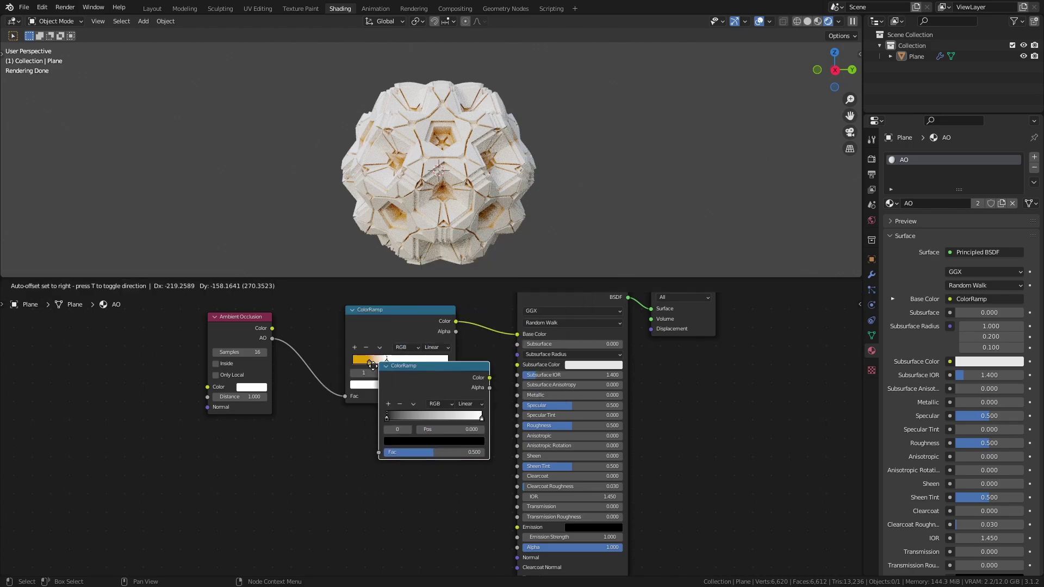
{"action": "left_click", "coordinate": [334, 408]}
{"action": "scroll", "coordinate": [460, 490], "scroll_direction": "up", "scroll_amount": 2}
{"action": "left_click_drag", "start_coordinate": [216, 313], "coordinate": [168, 374]}
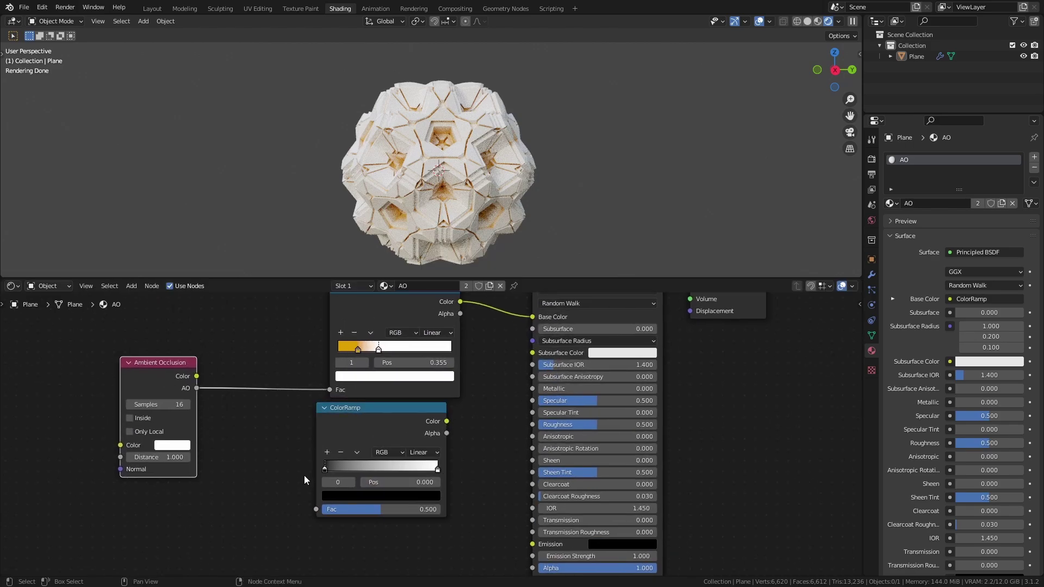
{"action": "middle_click_drag", "start_coordinate": [304, 475], "coordinate": [305, 440]}
{"action": "left_click_drag", "start_coordinate": [197, 353], "coordinate": [233, 407]}
{"action": "left_click_drag", "start_coordinate": [315, 468], "coordinate": [317, 474]}
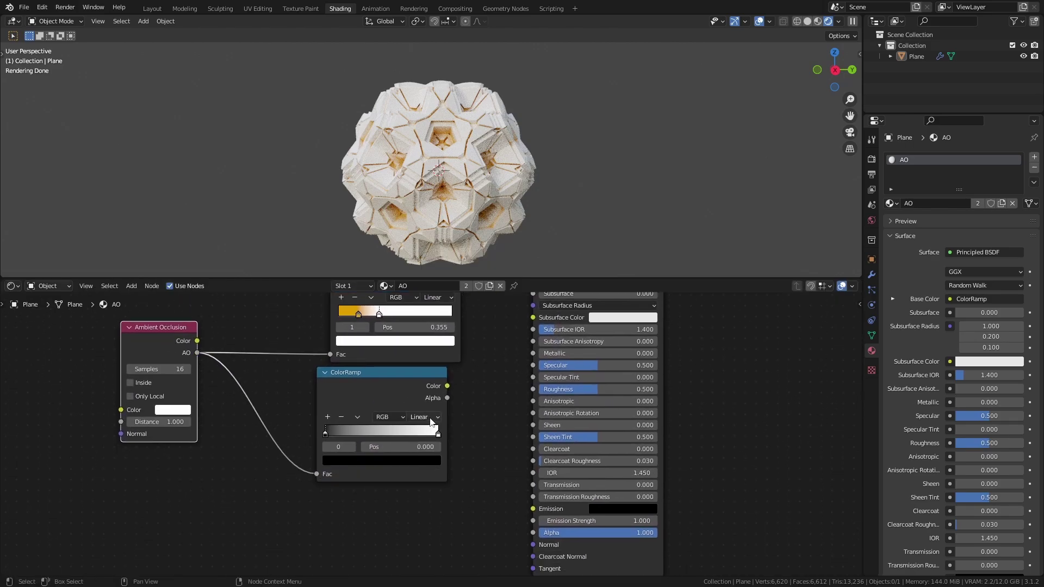
Step: Set the second ColorRamp to Constant interpolation, with a white stop at the start and a black stop at about 0.323
{"action": "left_click", "coordinate": [429, 417]}
{"action": "left_click", "coordinate": [435, 478]}
{"action": "left_click_drag", "start_coordinate": [335, 433], "coordinate": [337, 432]}
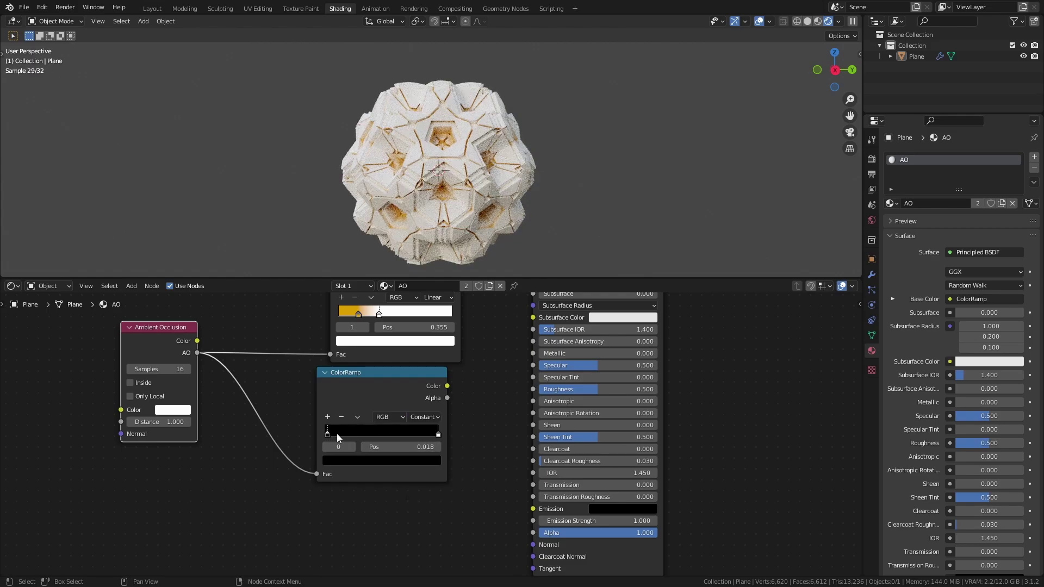
{"action": "left_click_drag", "start_coordinate": [438, 434], "coordinate": [360, 435]}
{"action": "middle_click_drag", "start_coordinate": [441, 436], "coordinate": [372, 444]}
{"action": "left_click_drag", "start_coordinate": [328, 402], "coordinate": [301, 433]}
{"action": "middle_click_drag", "start_coordinate": [358, 438], "coordinate": [331, 390]}
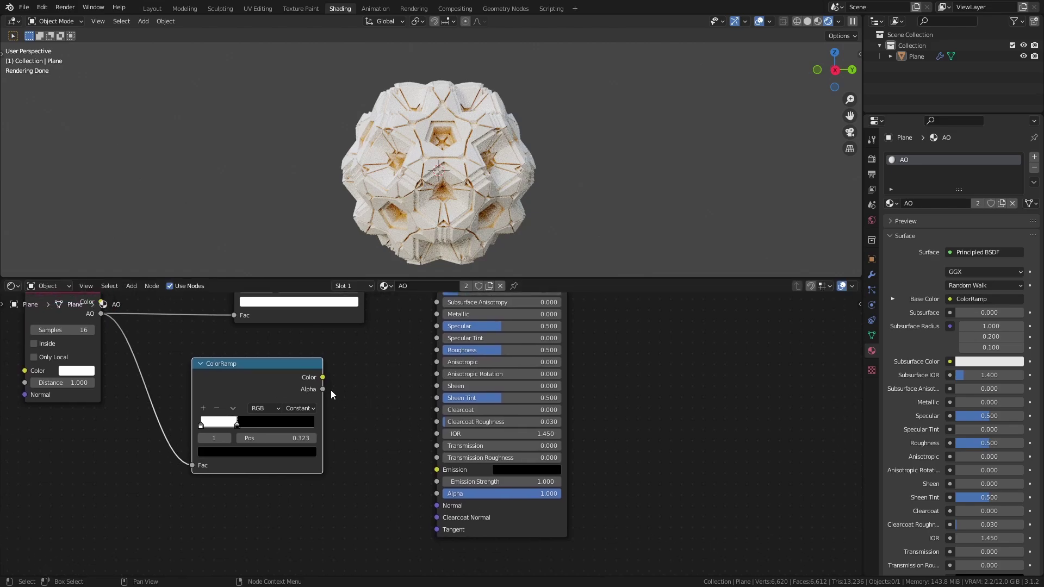
Step: Connect the second ColorRamp's Color to Emission Strength and set Emission to light cyan, hue 0.485 and saturation 0.634 at full value
{"action": "left_click_drag", "start_coordinate": [323, 378], "coordinate": [436, 479]}
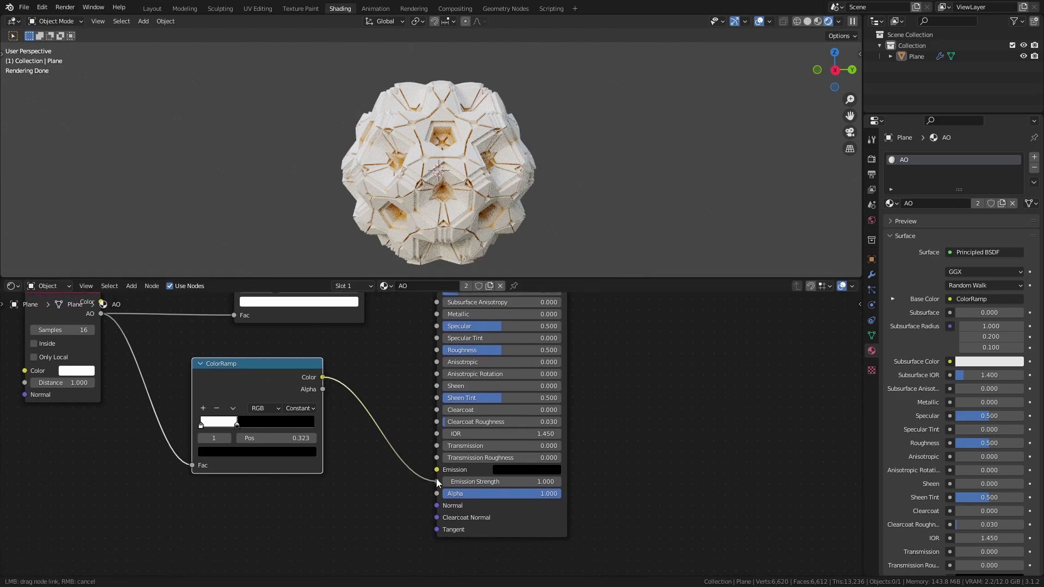
{"action": "left_click", "coordinate": [521, 471]}
{"action": "left_click_drag", "start_coordinate": [589, 372], "coordinate": [587, 314]}
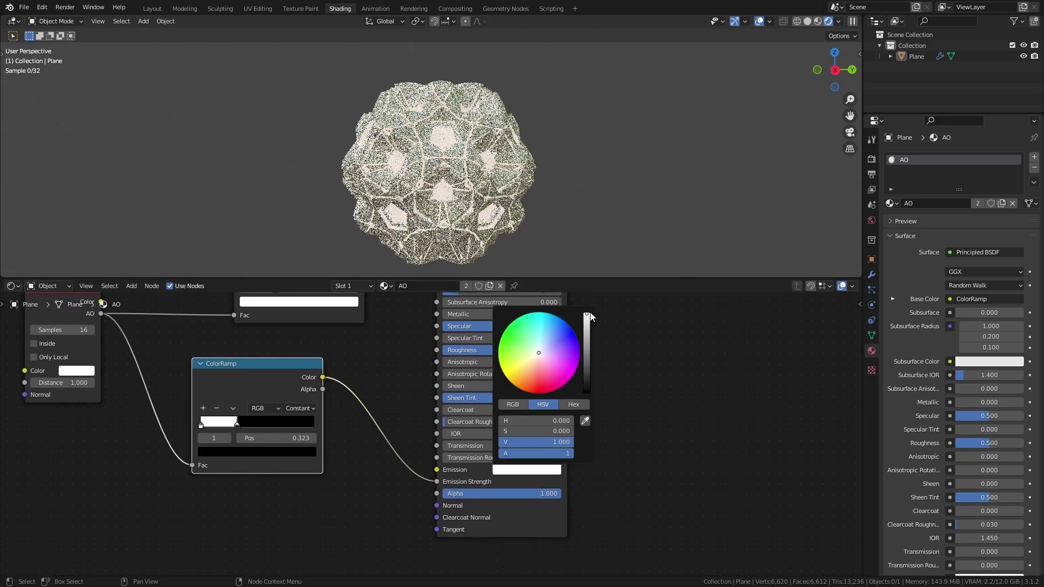
{"action": "left_click_drag", "start_coordinate": [552, 348], "coordinate": [537, 338]}
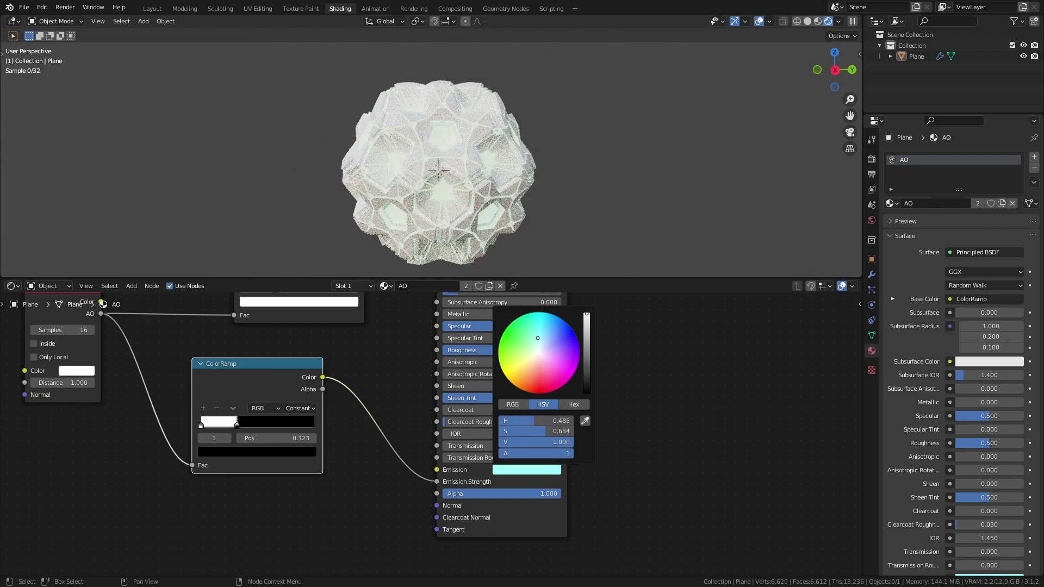
Step: Move the second ColorRamp's black stop to about 0.105 and insert a Multiply Math node with value 25 before Emission Strength
{"action": "left_click_drag", "start_coordinate": [237, 425], "coordinate": [209, 426]}
{"action": "left_click_drag", "start_coordinate": [253, 387], "coordinate": [218, 410]}
{"action": "key", "text": "shift+a"}
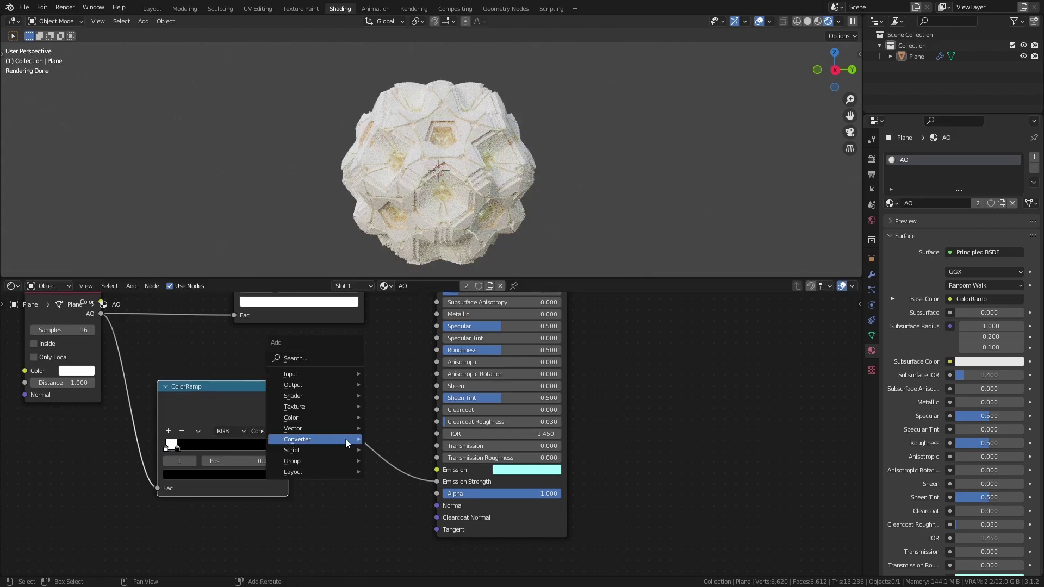
{"action": "mouse_move", "coordinate": [344, 447]}
{"action": "left_click", "coordinate": [389, 373]}
{"action": "left_click", "coordinate": [370, 434]}
{"action": "left_click", "coordinate": [371, 433]}
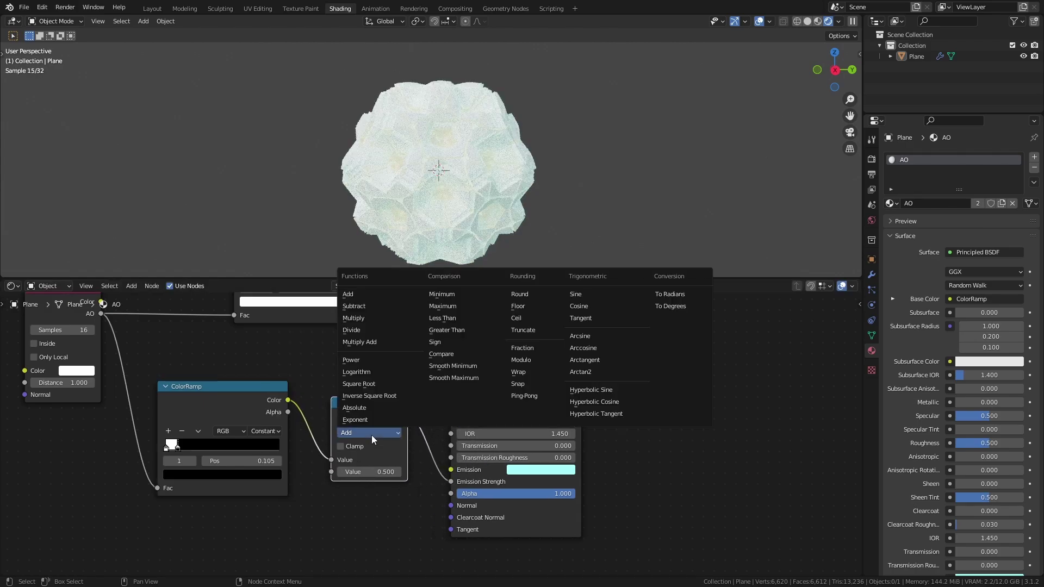
{"action": "left_click", "coordinate": [378, 316]}
{"action": "left_click", "coordinate": [369, 471]}
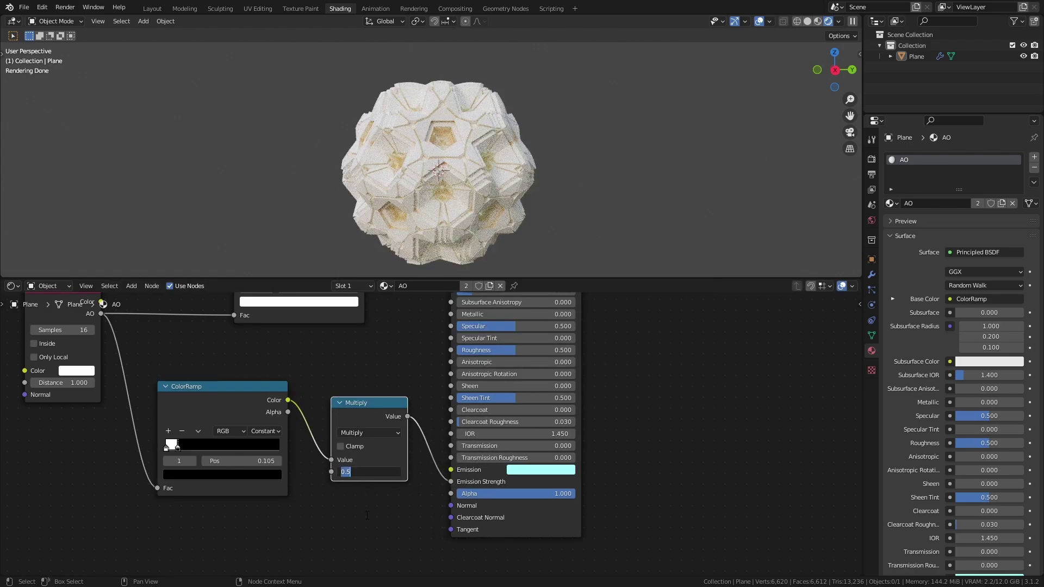
{"action": "type", "text": "25"}
{"action": "key", "text": "Return"}
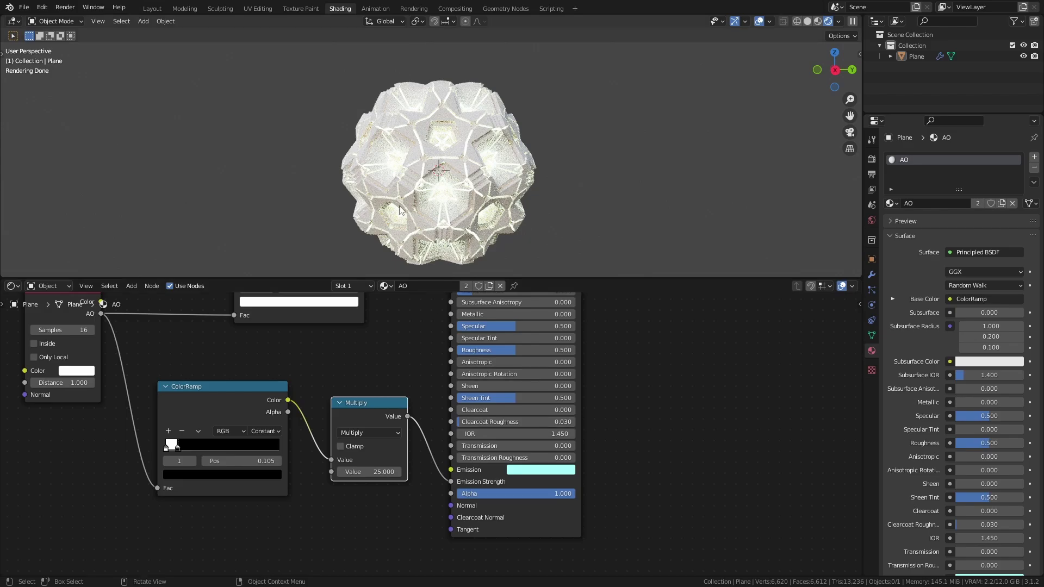
Step: Tighten the second ColorRamp's black stop further toward the start of the ramp and save the file
{"action": "left_click_drag", "start_coordinate": [175, 448], "coordinate": [166, 450]}
{"action": "middle_click_drag", "start_coordinate": [400, 178], "coordinate": [438, 214]}
{"action": "scroll", "coordinate": [498, 178], "scroll_direction": "up", "scroll_amount": 3}
{"action": "key", "text": "ctrl+s"}
{"action": "middle_click_drag", "start_coordinate": [532, 216], "coordinate": [442, 201]}
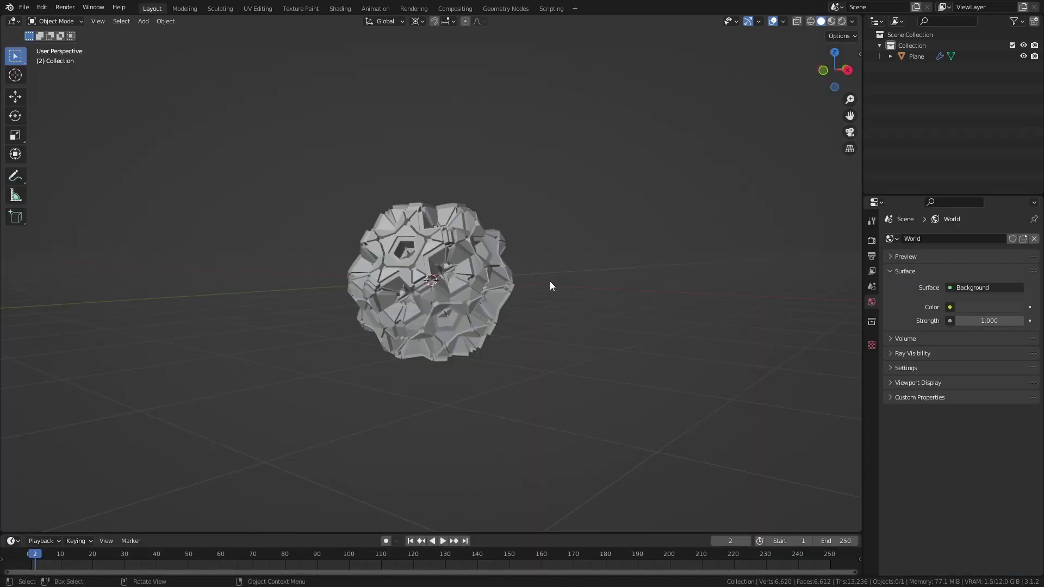
Step: Add a camera to the scene in the Layout workspace, checking it in wireframe before returning to solid shading
{"action": "key", "text": "shift+a"}
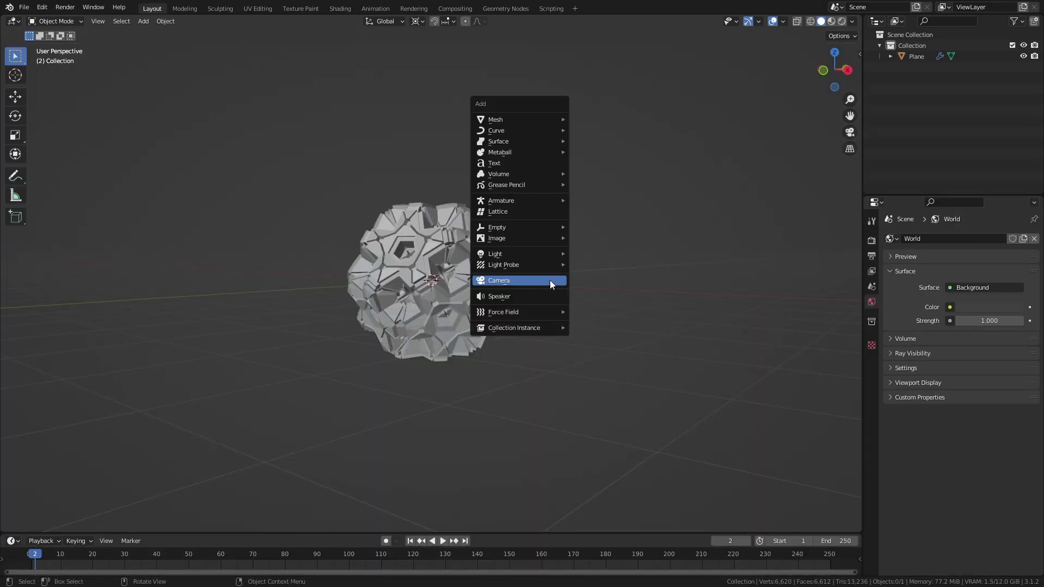
{"action": "left_click", "coordinate": [549, 280]}
{"action": "key", "text": "shift+z"}
{"action": "key", "text": "z"}
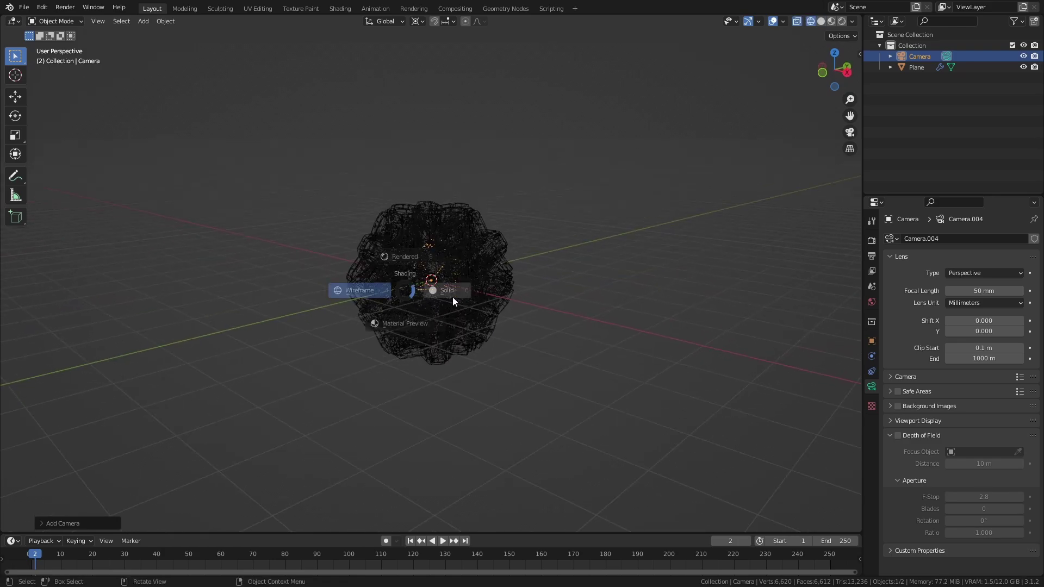
{"action": "left_click", "coordinate": [452, 297]}
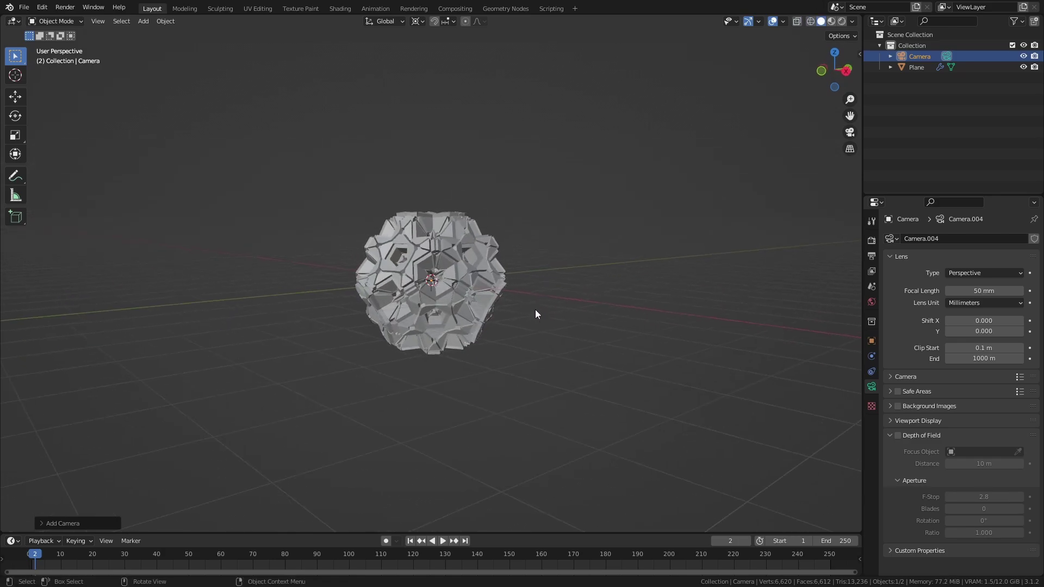
Step: Clear the camera's rotation, place it at X 16 m and rotate it 90° about X, turned about Z to face the object
{"action": "key", "text": "shift+z"}
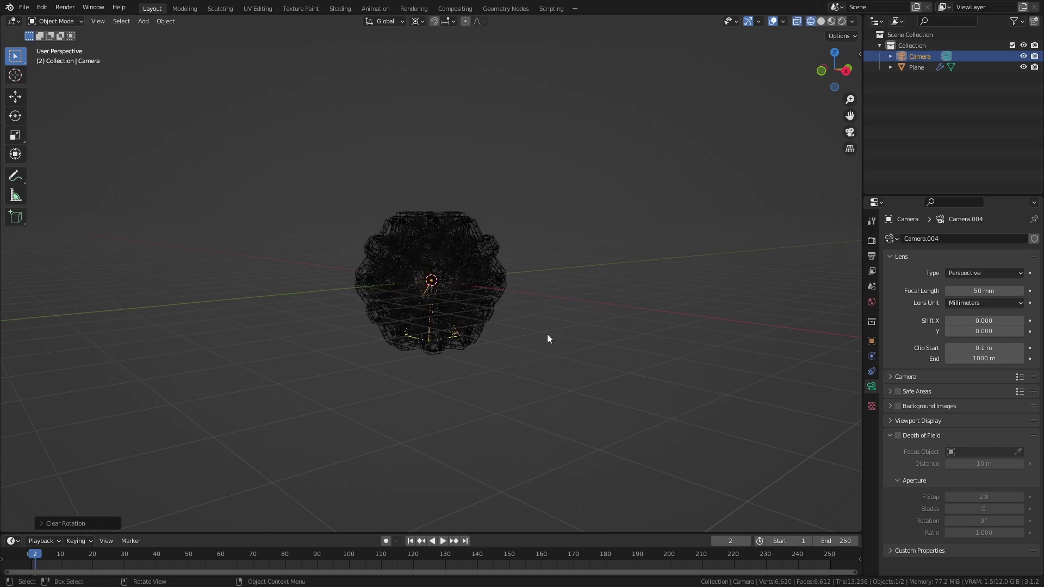
{"action": "key", "text": "shift+z"}
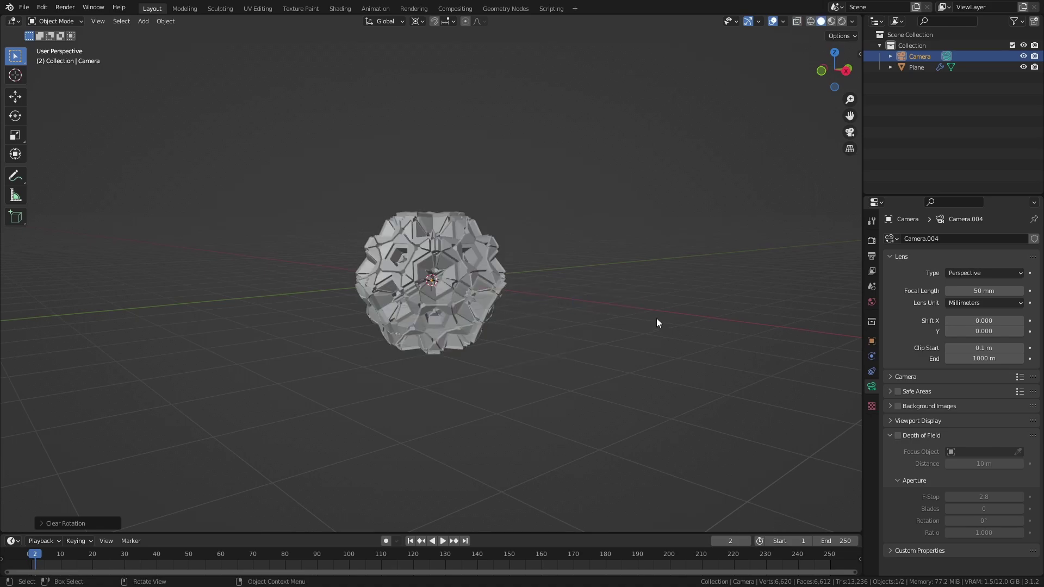
{"action": "key", "text": "n"}
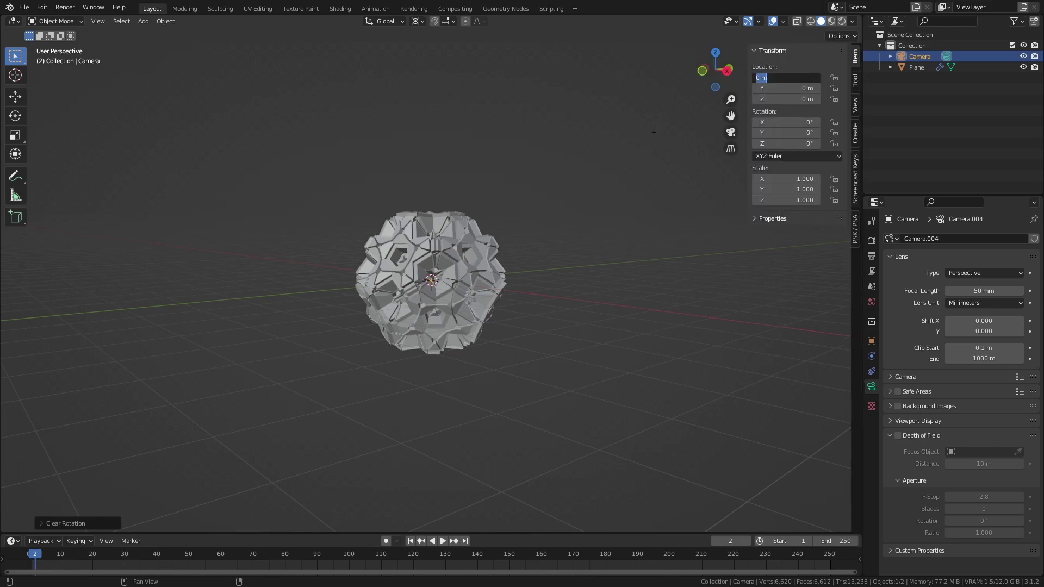
{"action": "type", "text": "16"}
{"action": "key", "text": "Return"}
{"action": "middle_click_drag", "start_coordinate": [653, 128], "coordinate": [493, 269]}
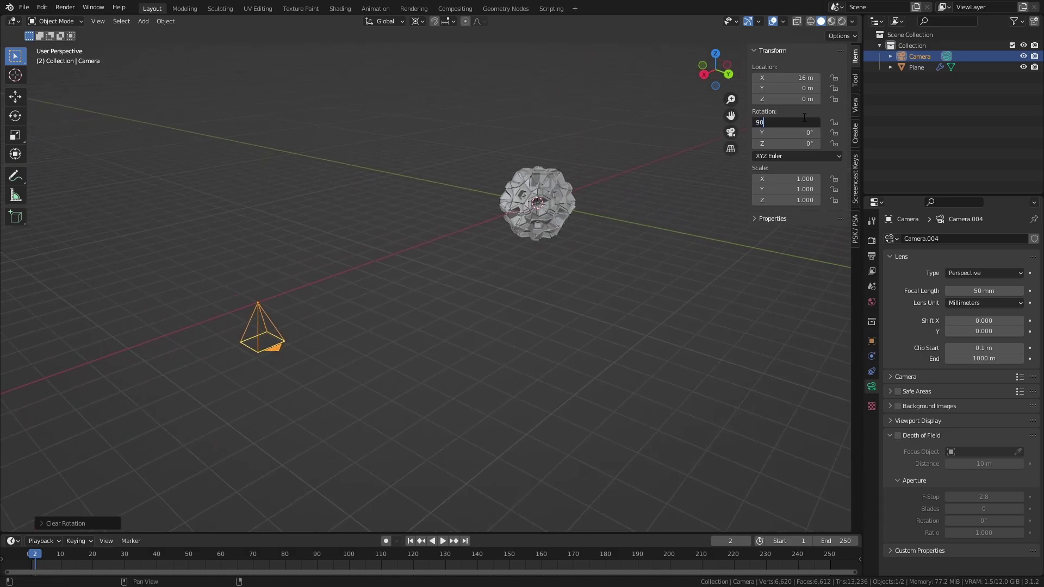
{"action": "key", "text": "Tab"}
{"action": "key", "text": "Tab"}
{"action": "key", "text": "Return"}
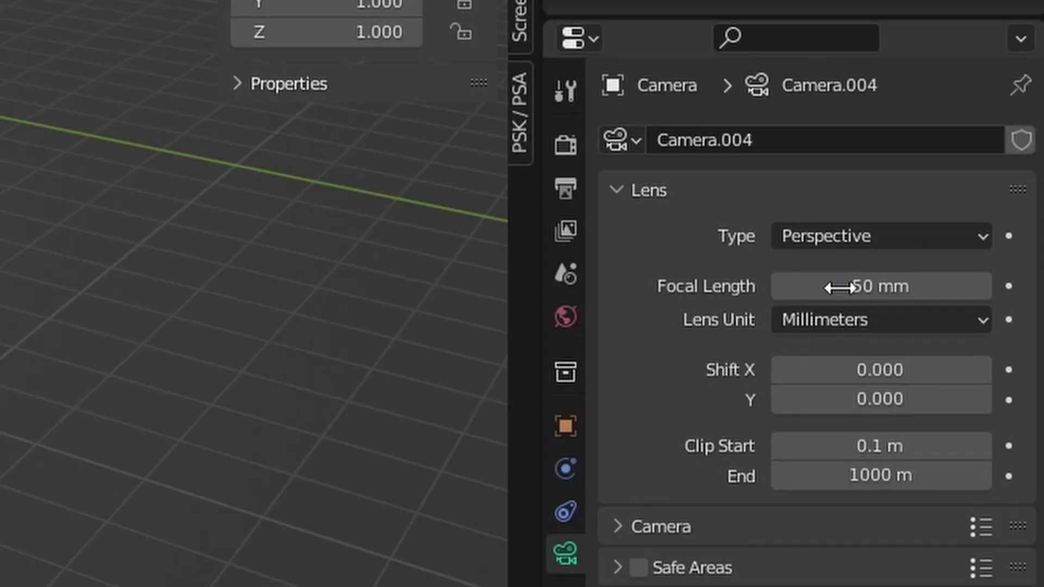
Step: Set the camera's focal length to 120 mm and look through the camera
{"action": "left_click", "coordinate": [840, 287]}
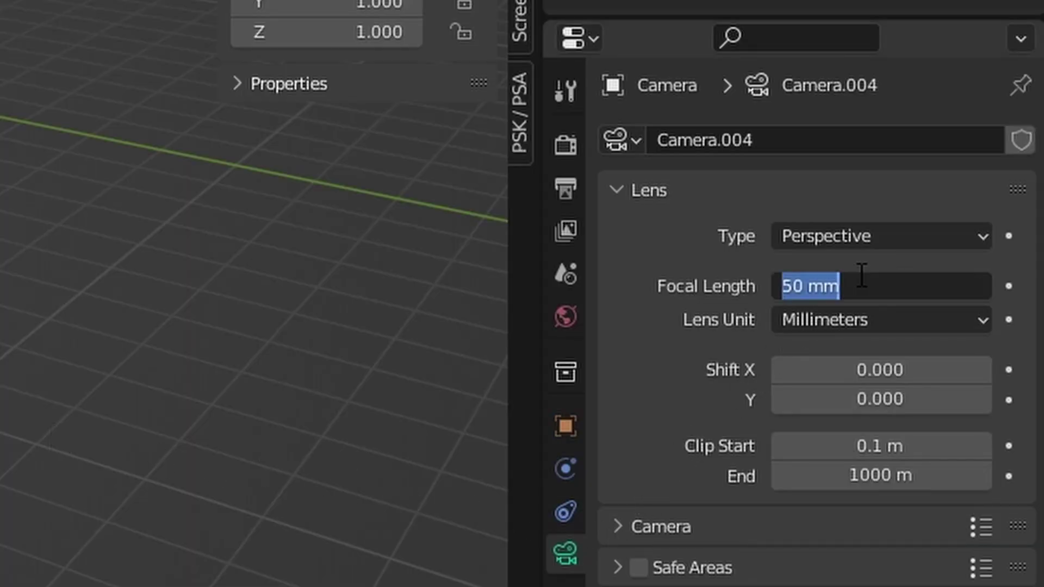
{"action": "type", "text": "12"}
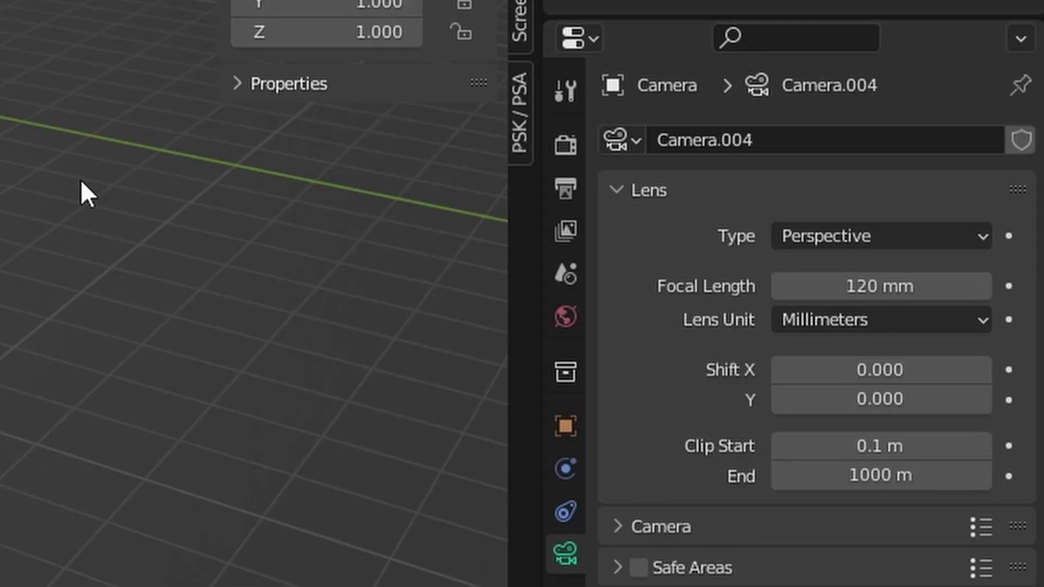
{"action": "key", "text": "n"}
{"action": "key", "text": "KP_0"}
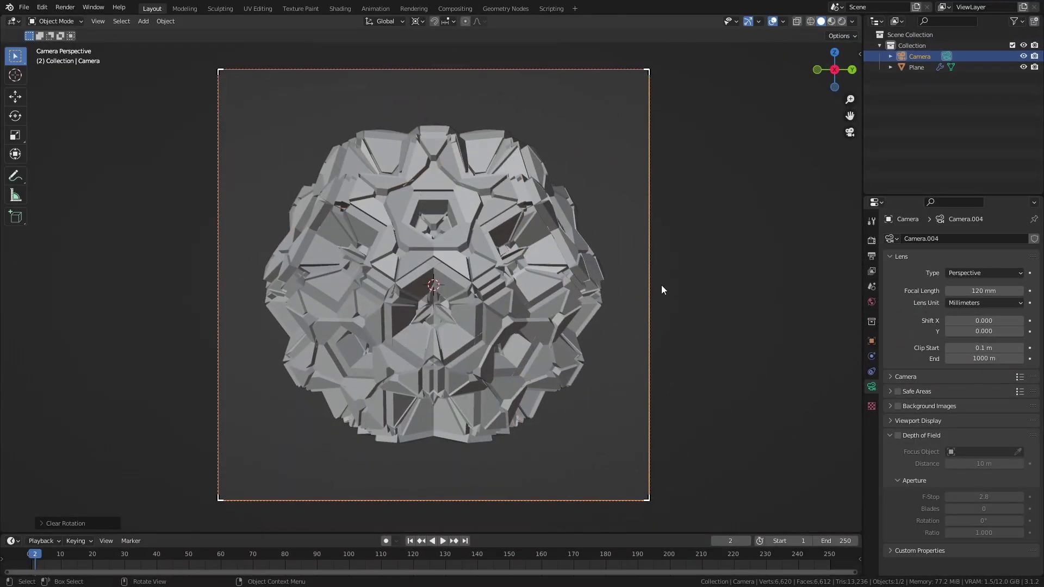
Step: Split the viewport into a narrow camera view and a wide free perspective view showing both the camera and the object
{"action": "left_click_drag", "start_coordinate": [861, 17], "coordinate": [278, 163]}
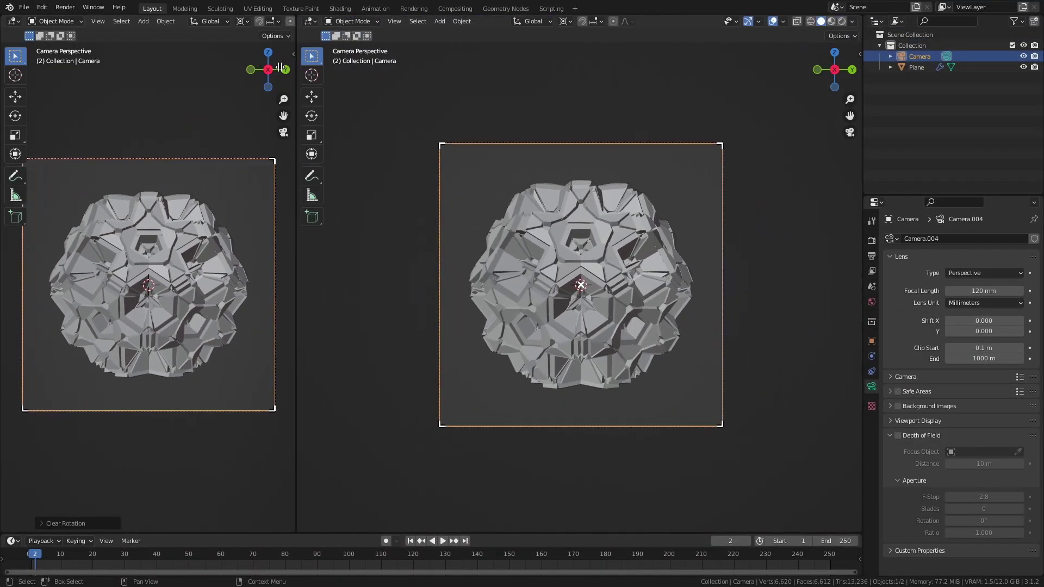
{"action": "middle_click_drag", "start_coordinate": [654, 162], "coordinate": [584, 190]}
{"action": "scroll", "coordinate": [595, 305], "scroll_direction": "down", "scroll_amount": 5}
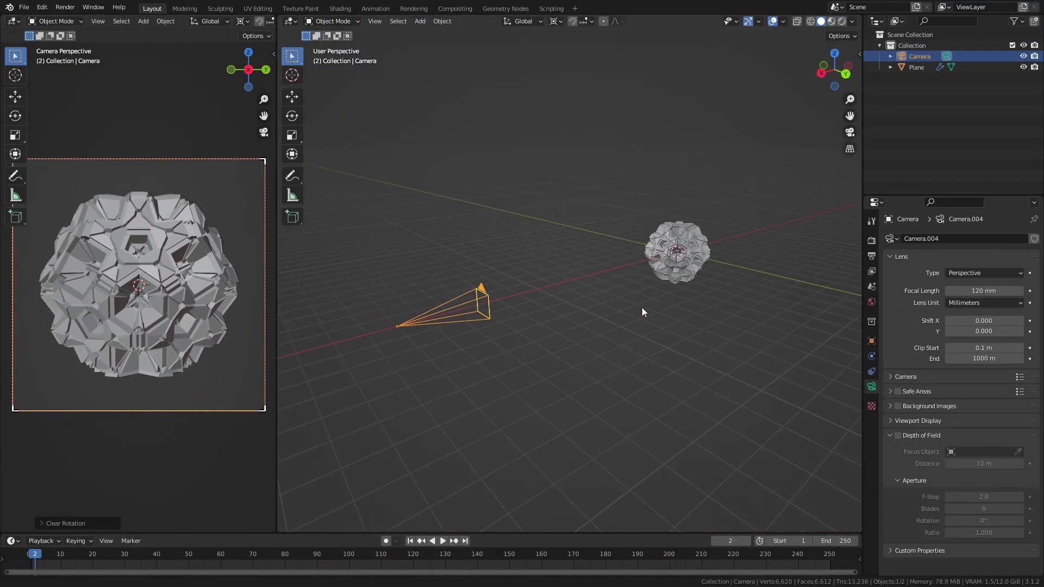
{"action": "middle_click_drag", "start_coordinate": [642, 308], "coordinate": [560, 313], "text": "shift"}
Step: Add a mesh plane at the world origin and enter Edit Mode on it
{"action": "key", "text": "shift+a"}
{"action": "mouse_move", "coordinate": [521, 136]}
{"action": "left_click", "coordinate": [612, 136]}
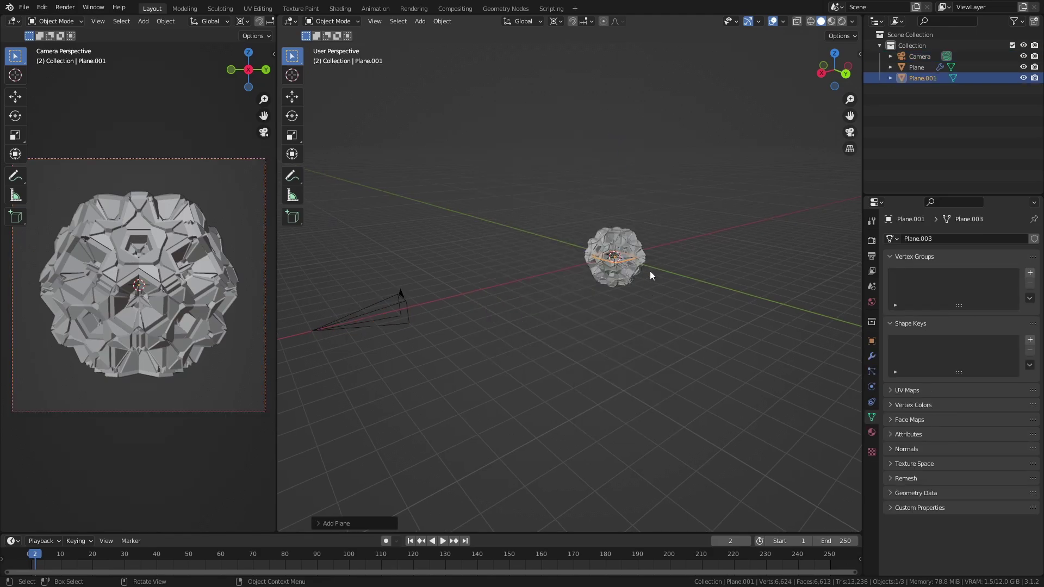
{"action": "key", "text": "Tab"}
{"action": "key", "text": "s"}
{"action": "left_click", "coordinate": [433, 342]}
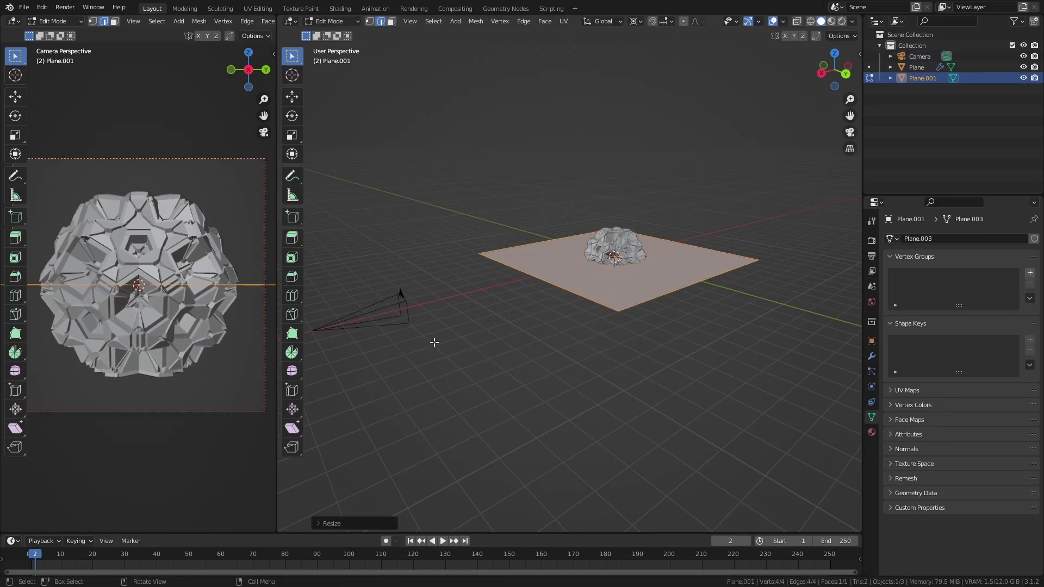
{"action": "key", "text": "ctrl+z"}
Step: Scale the plane up uniformly into a large floor extending well beyond the object and the camera
{"action": "scroll", "coordinate": [680, 333], "scroll_direction": "down", "scroll_amount": 1}
{"action": "middle_click_drag", "start_coordinate": [680, 332], "coordinate": [630, 341], "text": "shift"}
{"action": "key", "text": "s"}
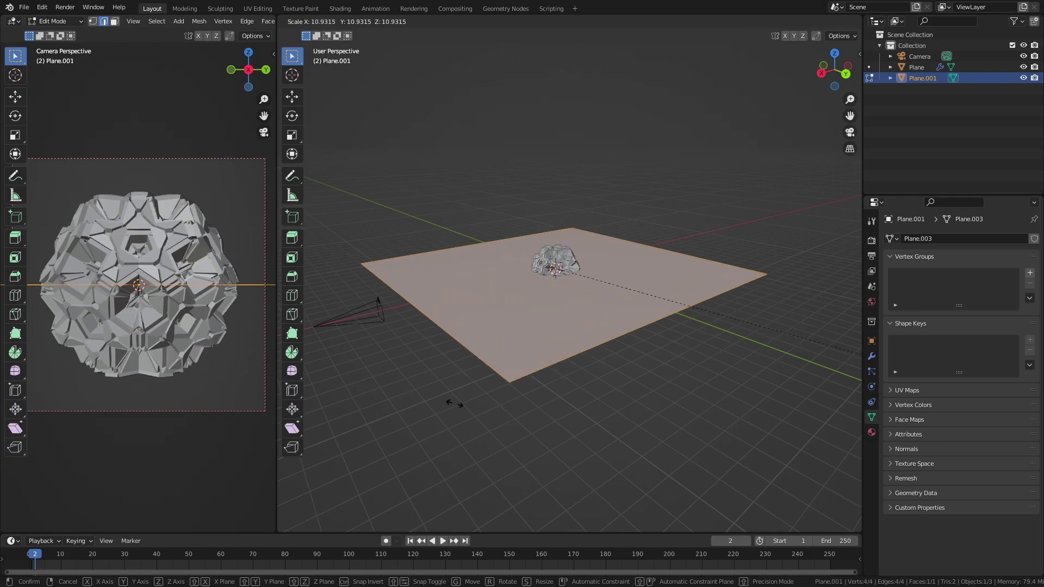
{"action": "left_click", "coordinate": [805, 424]}
Step: Lower the floor plane about 1.8 m along Z, toward the underside of the object
{"action": "middle_click_drag", "start_coordinate": [716, 326], "coordinate": [688, 289]}
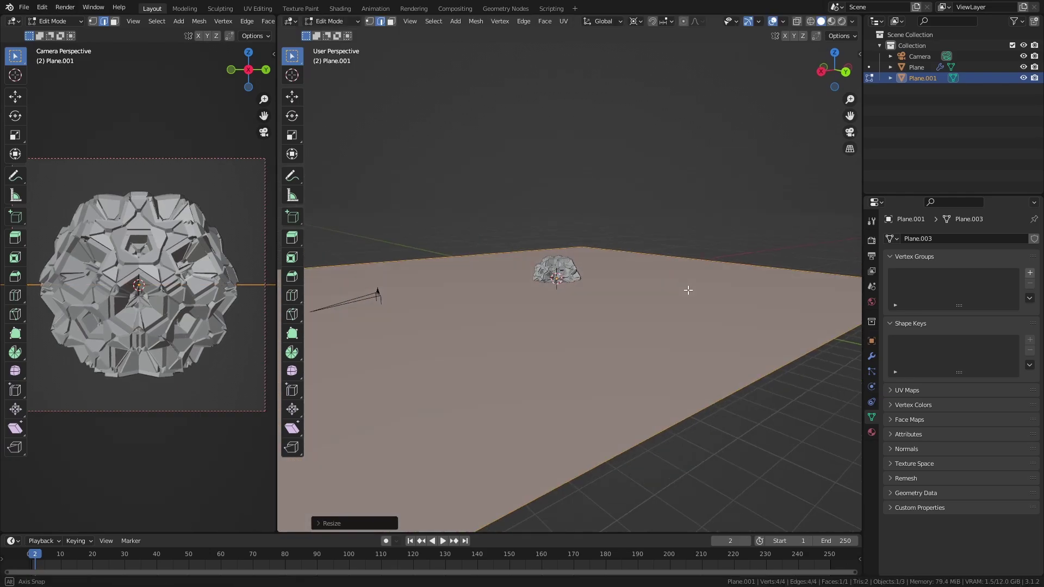
{"action": "key", "text": "g"}
{"action": "key", "text": "z"}
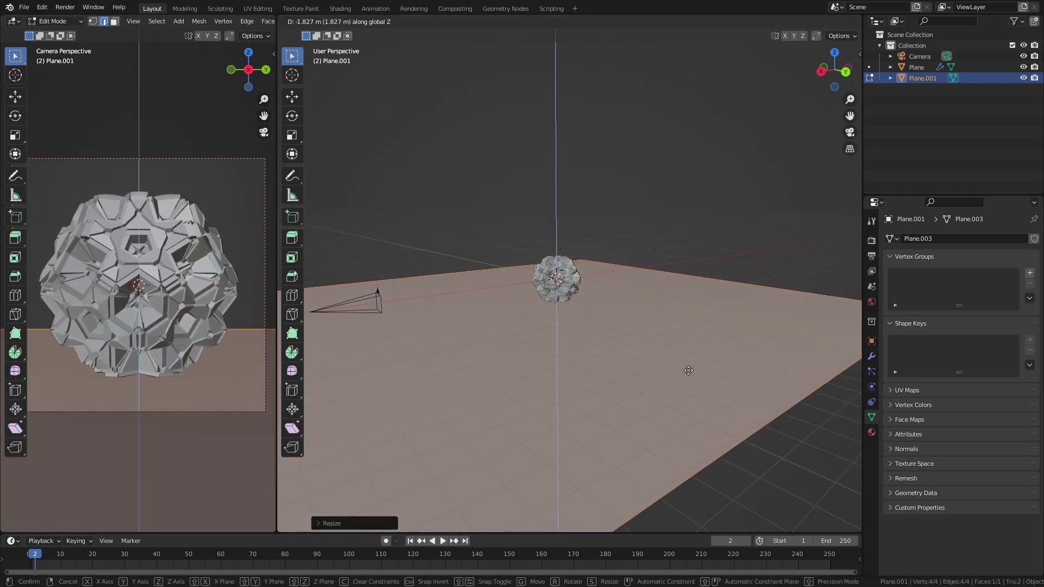
{"action": "left_click", "coordinate": [690, 358]}
Step: Extrude the floor's far edge behind the object about 12.5 m up along Z to form a back wall
{"action": "middle_click_drag", "start_coordinate": [695, 372], "coordinate": [641, 380]}
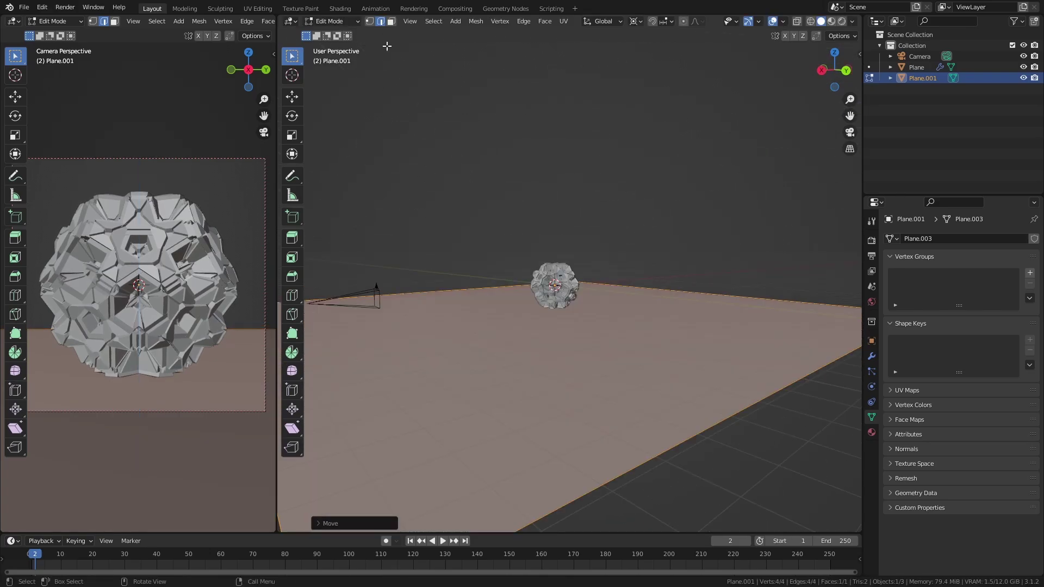
{"action": "left_click", "coordinate": [661, 286]}
{"action": "middle_click_drag", "start_coordinate": [578, 259], "coordinate": [660, 298]}
{"action": "key", "text": "e"}
{"action": "key", "text": "z"}
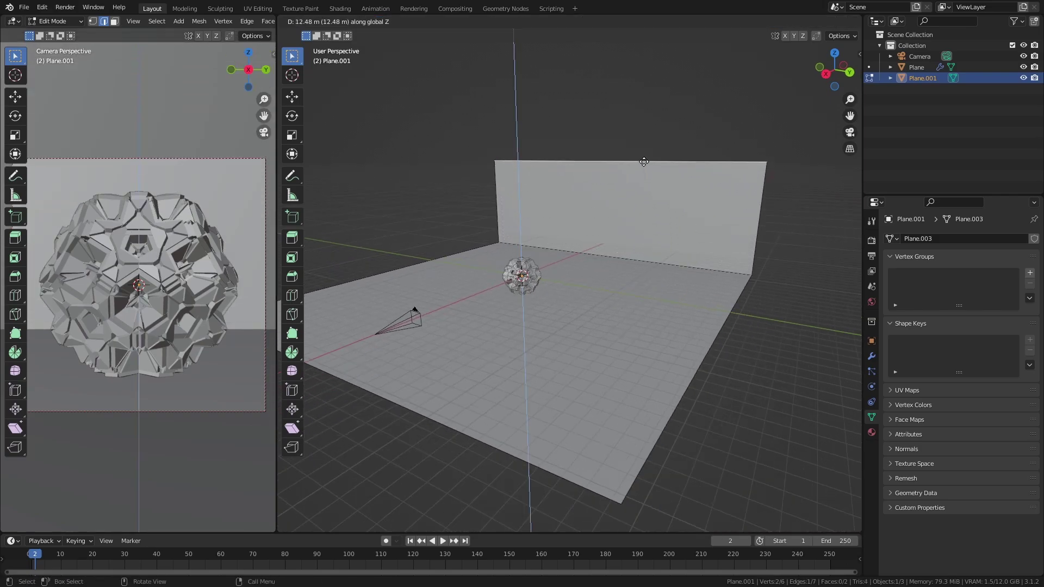
{"action": "left_click", "coordinate": [642, 158]}
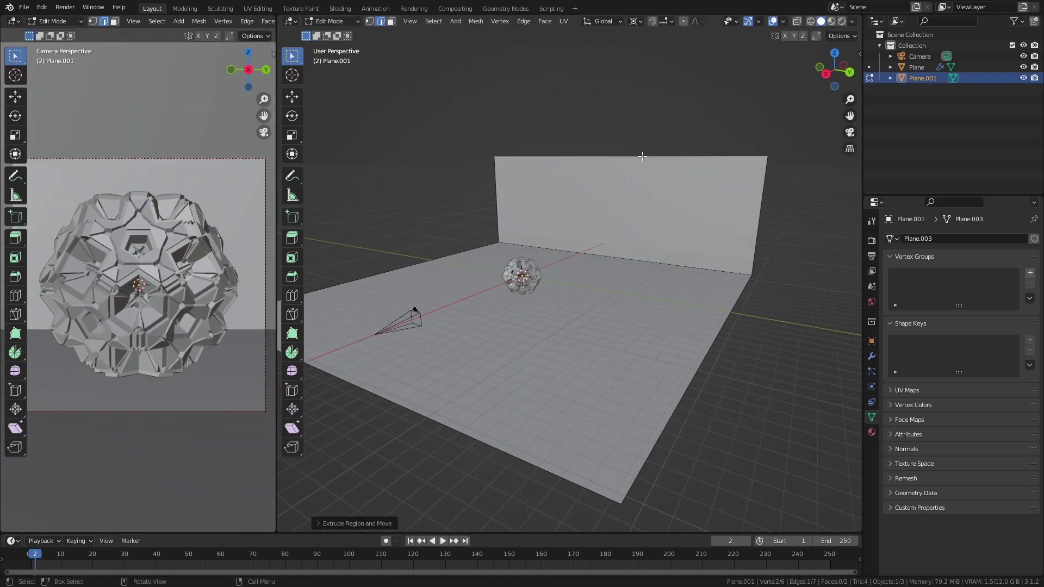
Step: Bevel the edge between floor and back wall about 5.1 m wide with 12 segments to form a curved backdrop
{"action": "left_click", "coordinate": [610, 263]}
{"action": "key", "text": "ctrl+b"}
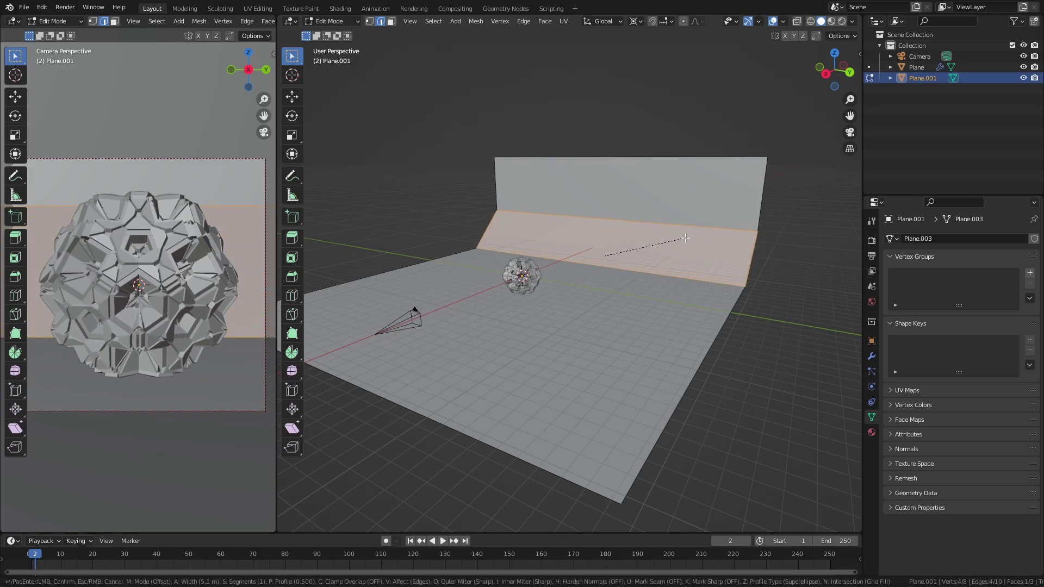
{"action": "scroll", "coordinate": [685, 238], "scroll_direction": "up", "scroll_amount": 11}
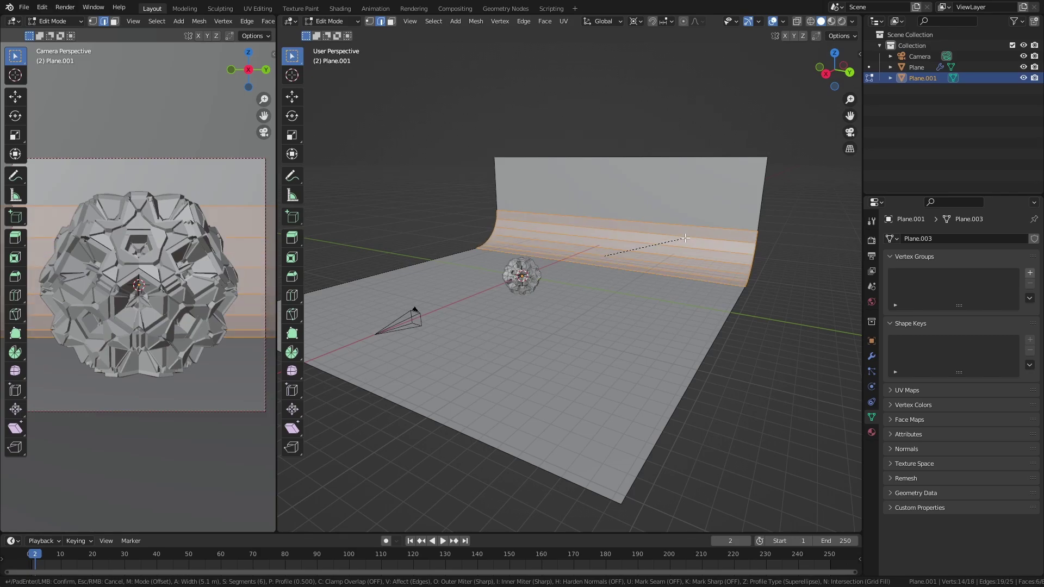
{"action": "left_click", "coordinate": [685, 238]}
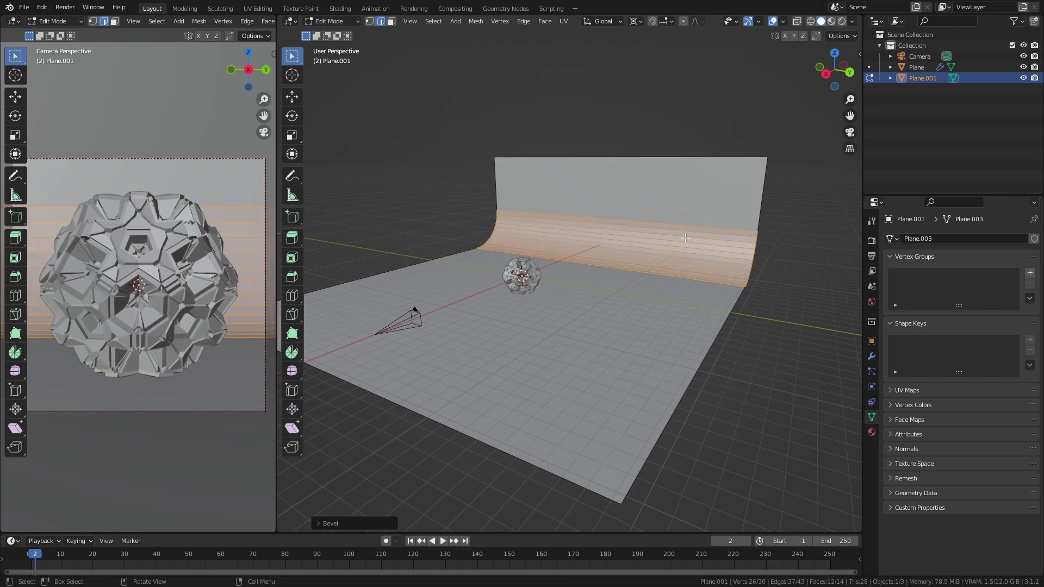
Step: Leave Edit Mode, shade the backdrop smooth and save the file
{"action": "key", "text": "Tab"}
{"action": "right_click", "coordinate": [693, 258]}
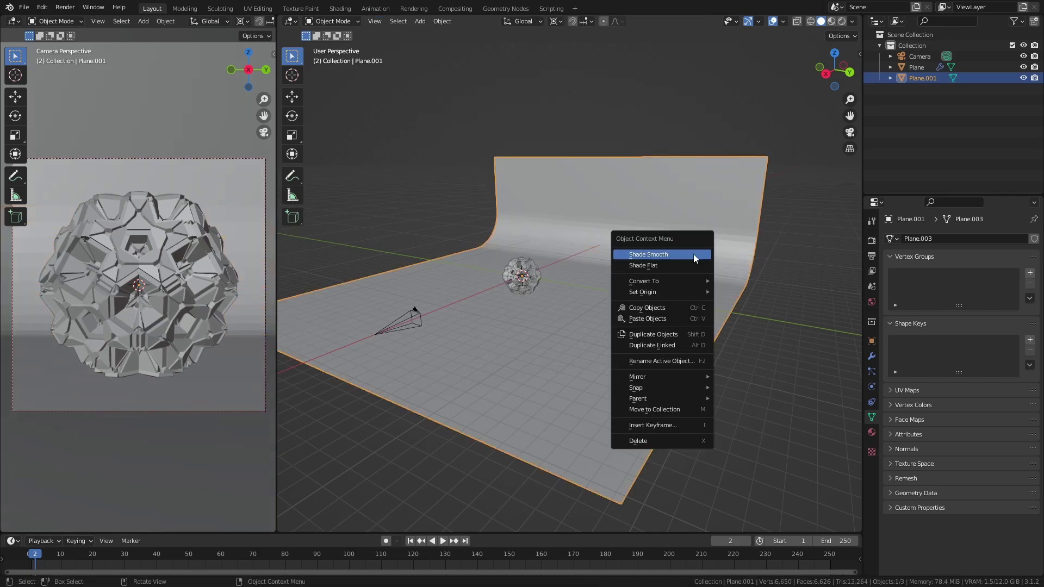
{"action": "left_click", "coordinate": [694, 254]}
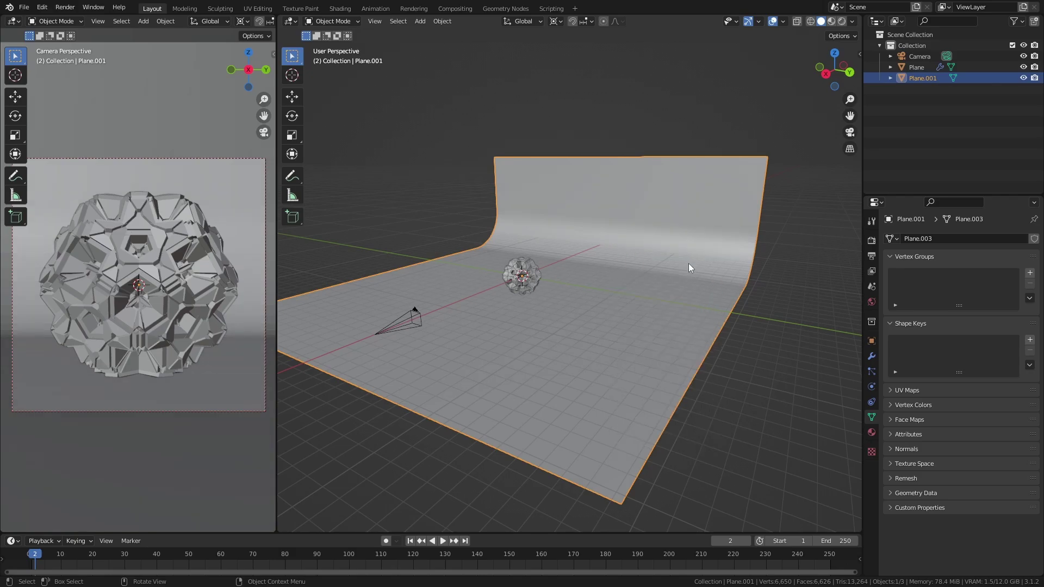
{"action": "key", "text": "ctrl+s"}
Step: Switch the camera viewport to rendered shading and check its shading options
{"action": "scroll", "coordinate": [193, 27], "scroll_direction": "down", "scroll_amount": 5}
{"action": "left_click", "coordinate": [257, 21]}
{"action": "left_click", "coordinate": [266, 21]}
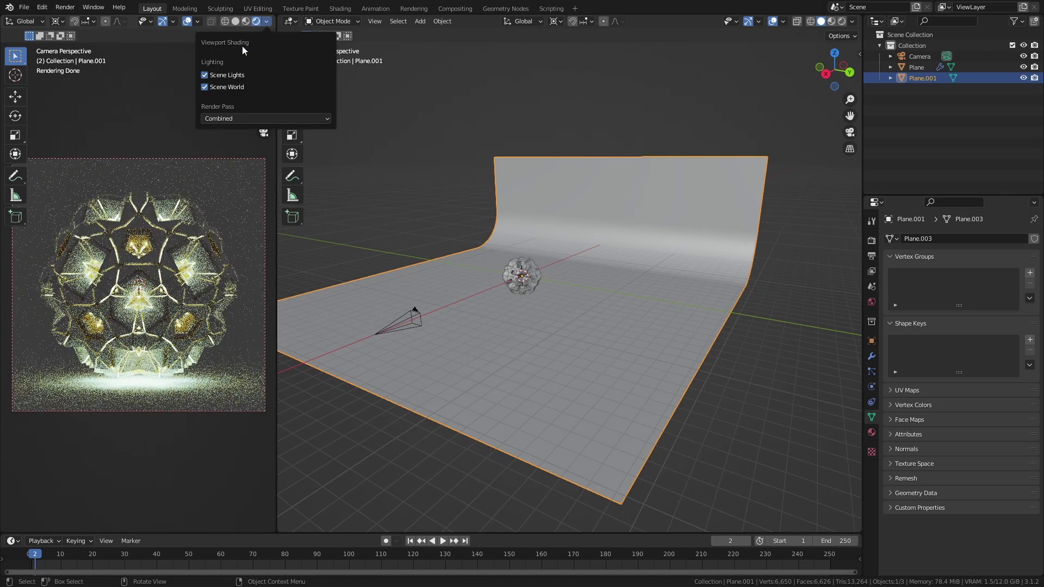
{"action": "left_click", "coordinate": [266, 22]}
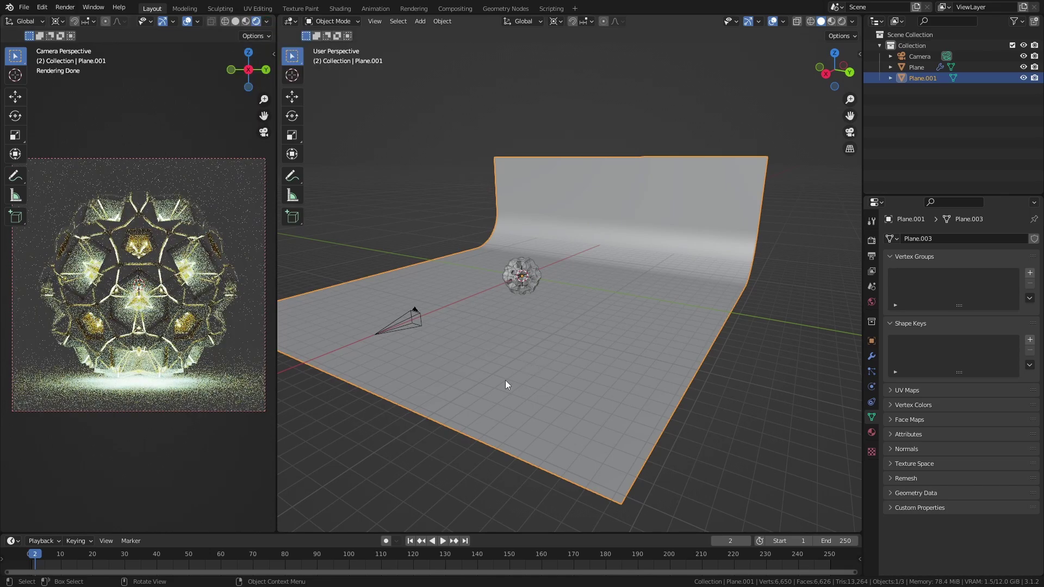
Step: Add an area light with a power of 200 W and a size of 2.5 m
{"action": "middle_click_drag", "start_coordinate": [505, 385], "coordinate": [523, 362]}
{"action": "key", "text": "shift+a"}
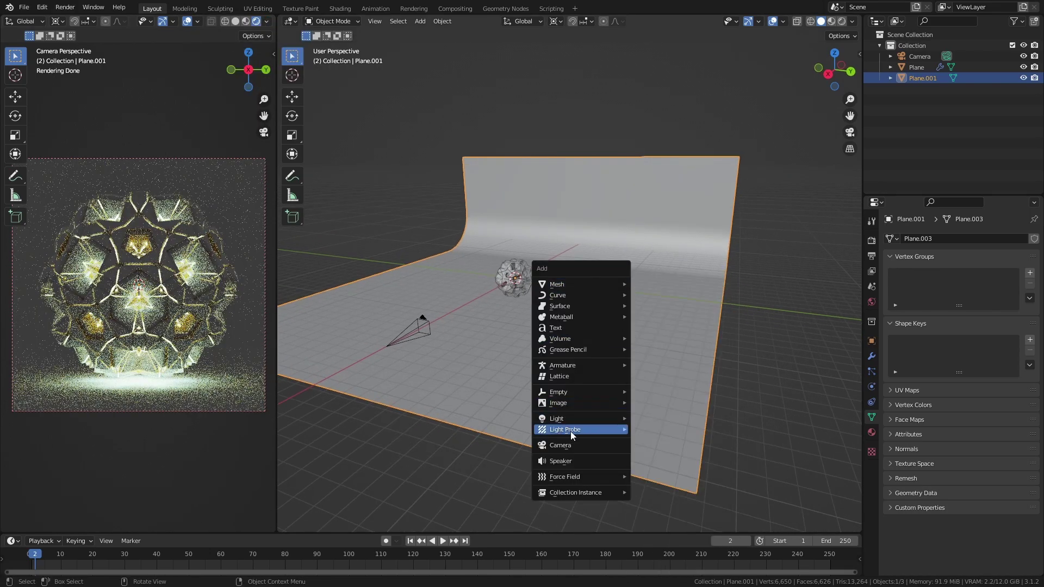
{"action": "mouse_move", "coordinate": [576, 418]}
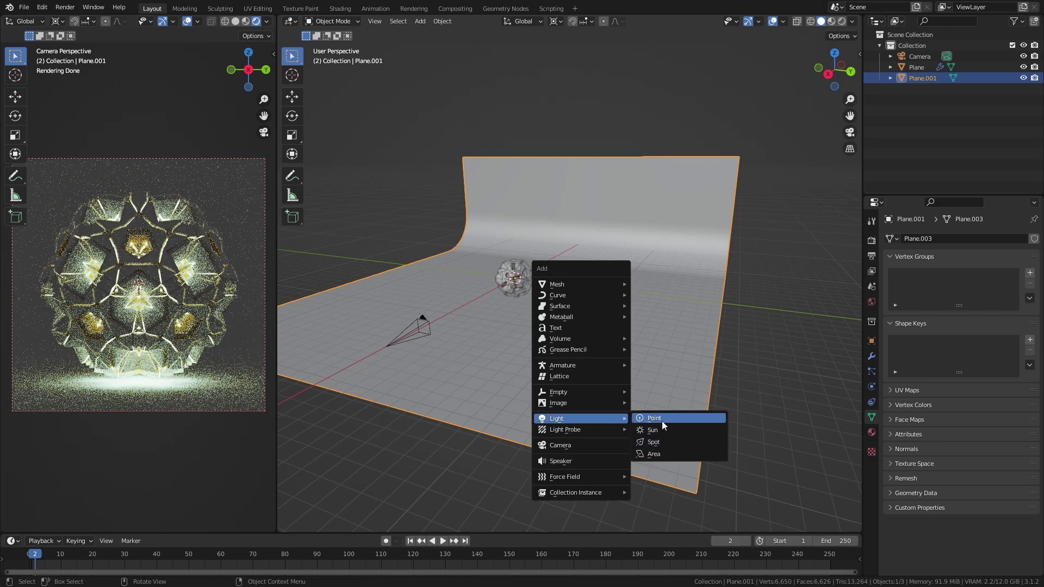
{"action": "left_click", "coordinate": [661, 455]}
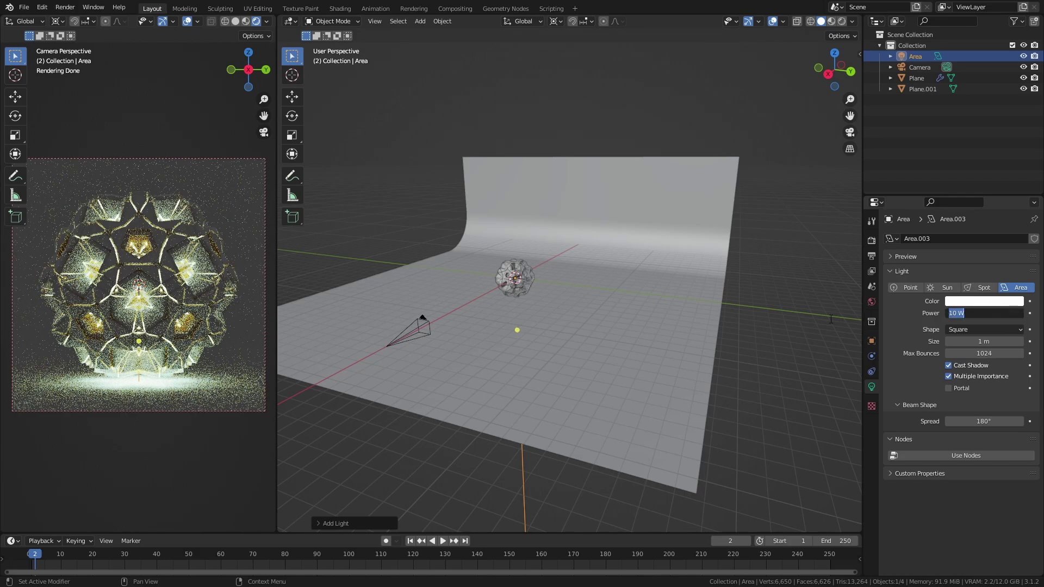
{"action": "type", "text": "200"}
{"action": "key", "text": "Return"}
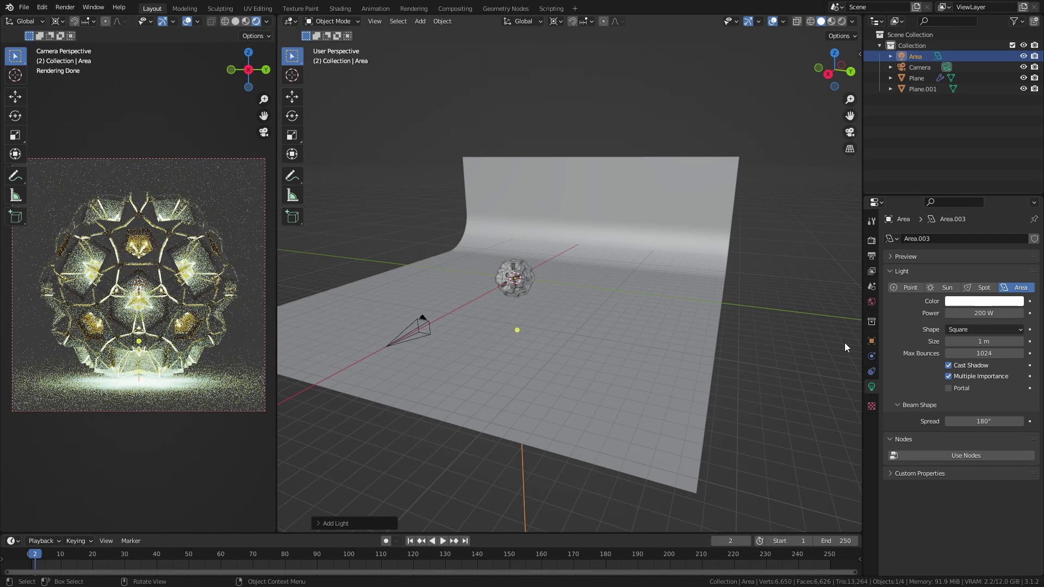
{"action": "left_click", "coordinate": [977, 342]}
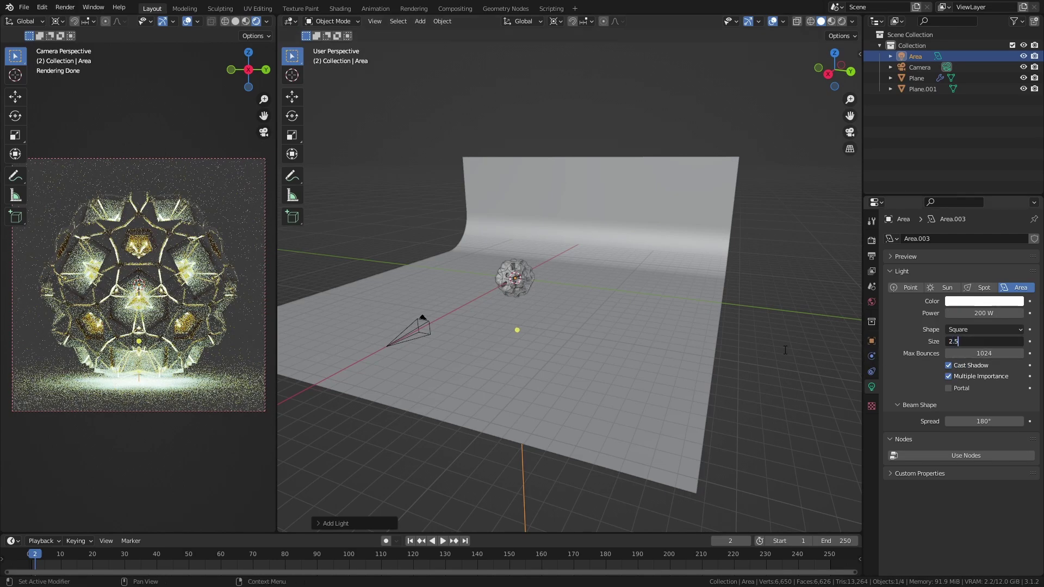
{"action": "key", "text": "Return"}
Step: Raise the area light along Z above the object and shift it about 2.3 m along Y in the right orthographic view
{"action": "key", "text": "g"}
{"action": "key", "text": "z"}
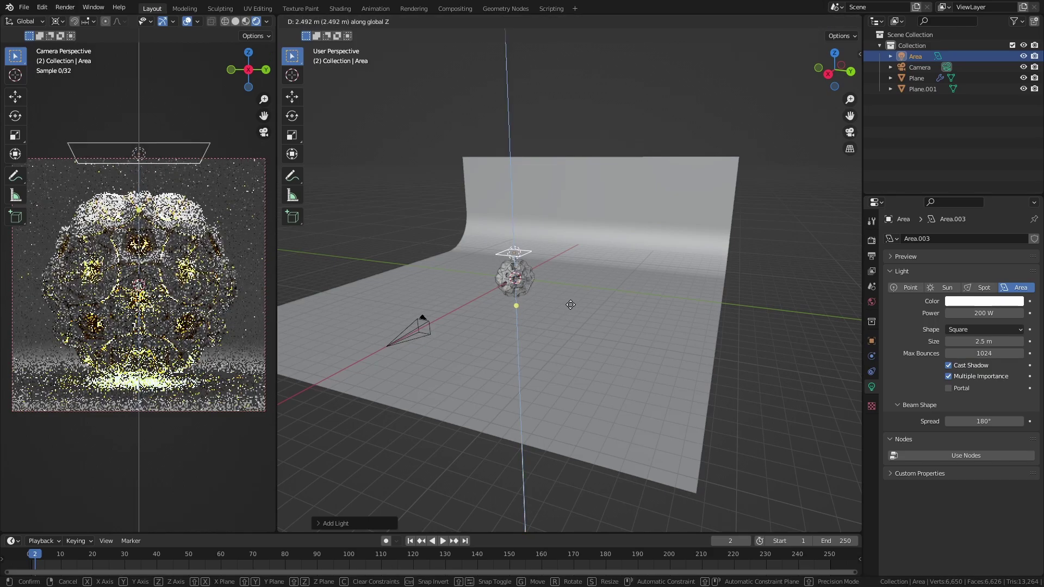
{"action": "left_click", "coordinate": [570, 292]}
{"action": "key", "text": "KP_1"}
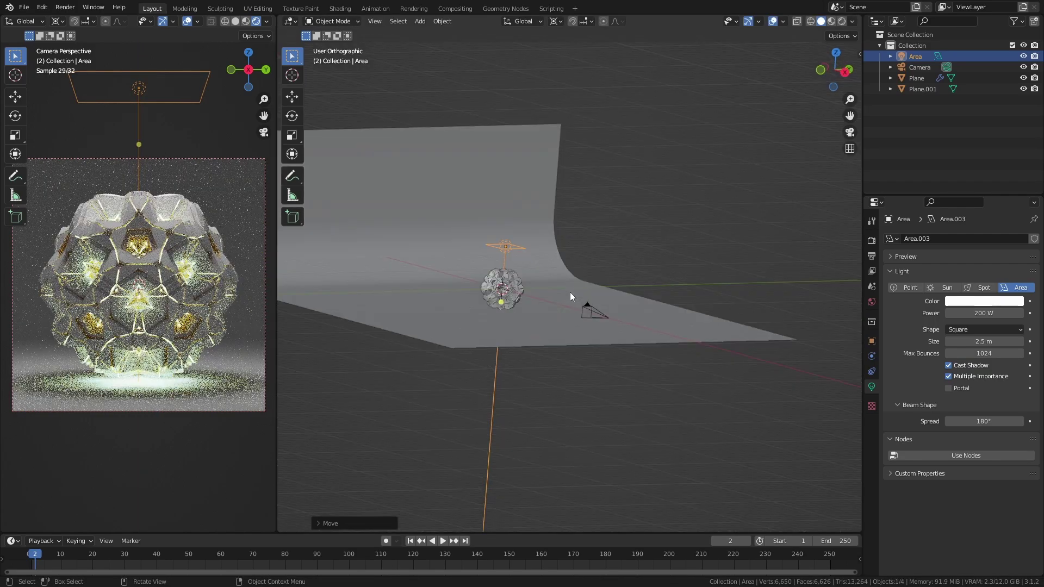
{"action": "key", "text": "KP_3"}
{"action": "key", "text": "g"}
{"action": "key", "text": "y"}
{"action": "left_click", "coordinate": [582, 266]}
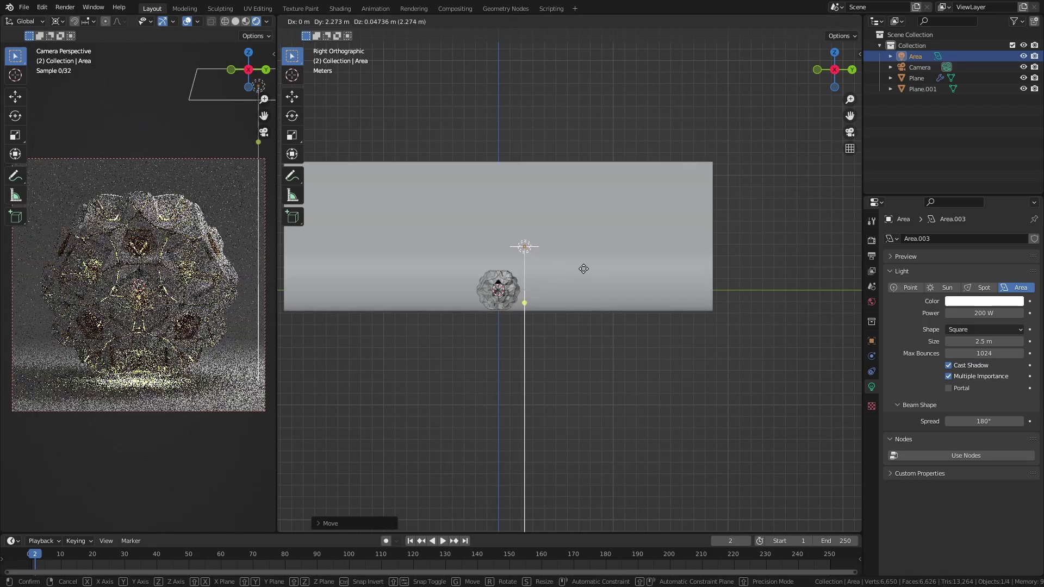
Step: Change the transform pivot point and tilt the area light about 34° towards the object in the right orthographic view
{"action": "left_click", "coordinate": [555, 21]}
{"action": "left_click", "coordinate": [570, 70]}
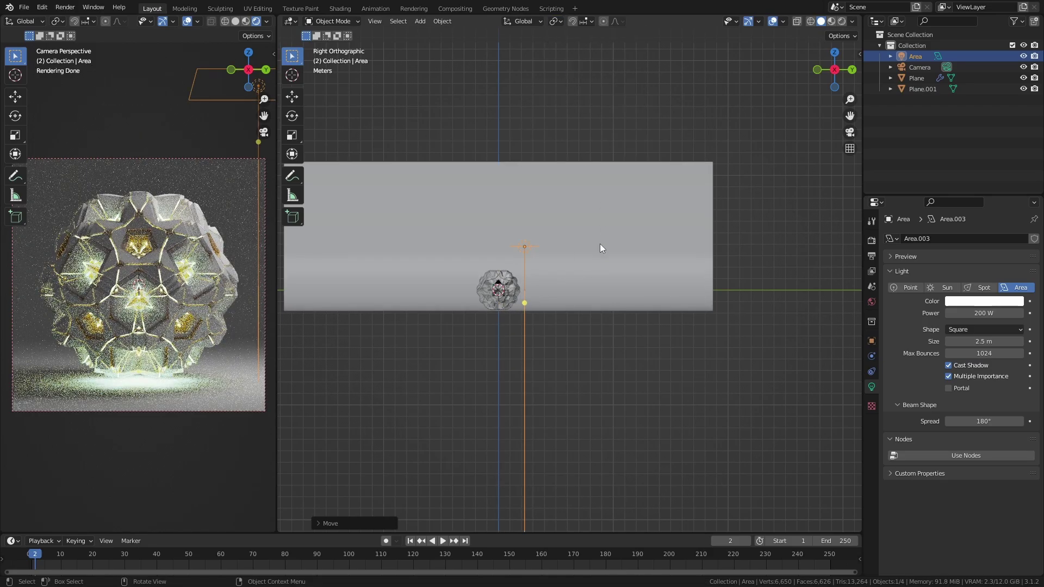
{"action": "key", "text": "r"}
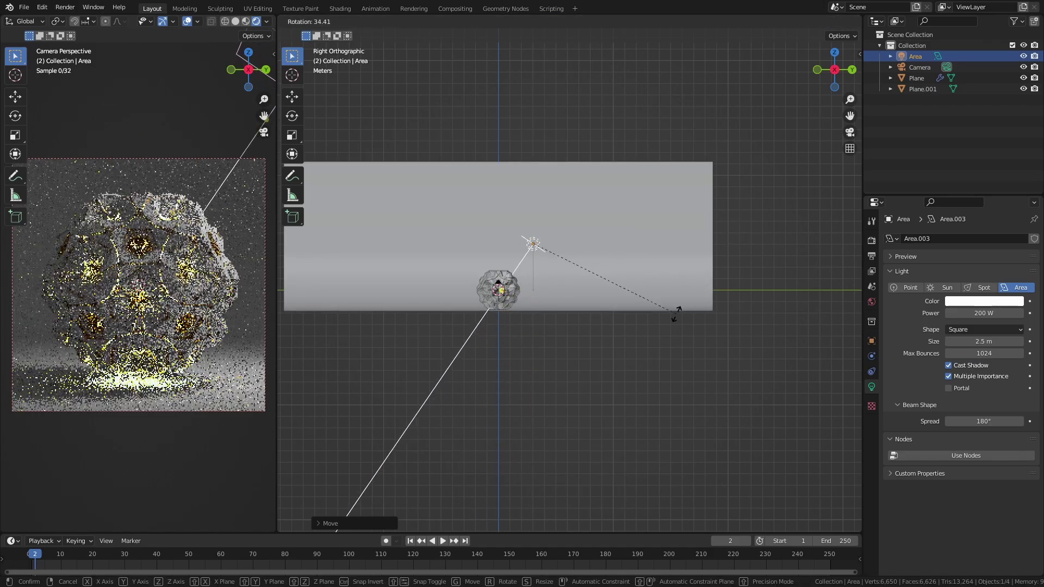
{"action": "left_click", "coordinate": [669, 317]}
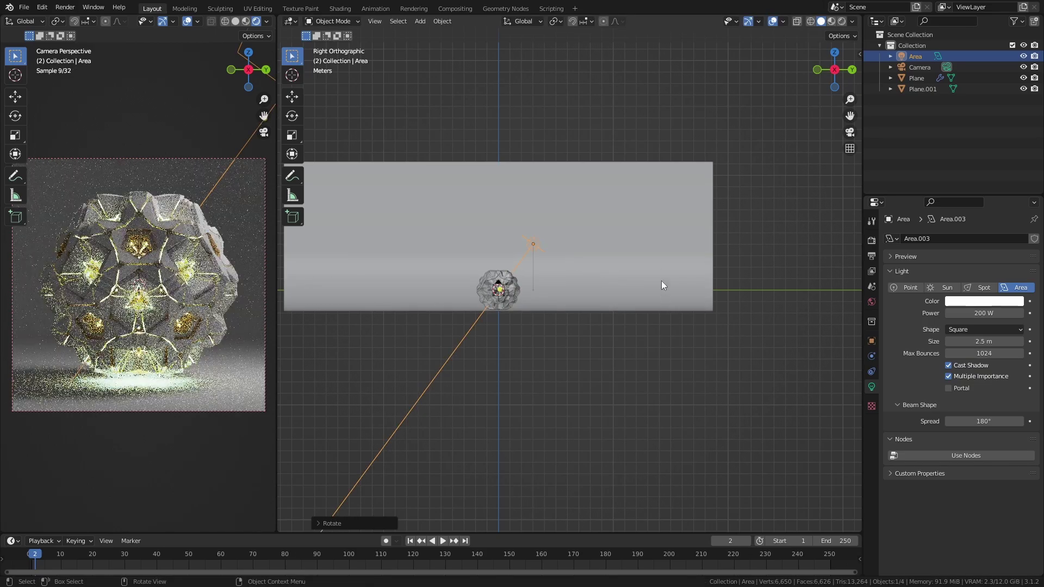
Step: In the top view, turn the area light towards the object and shift it about 1.8 m along X towards the camera
{"action": "key", "text": "KP_7"}
{"action": "key", "text": "r"}
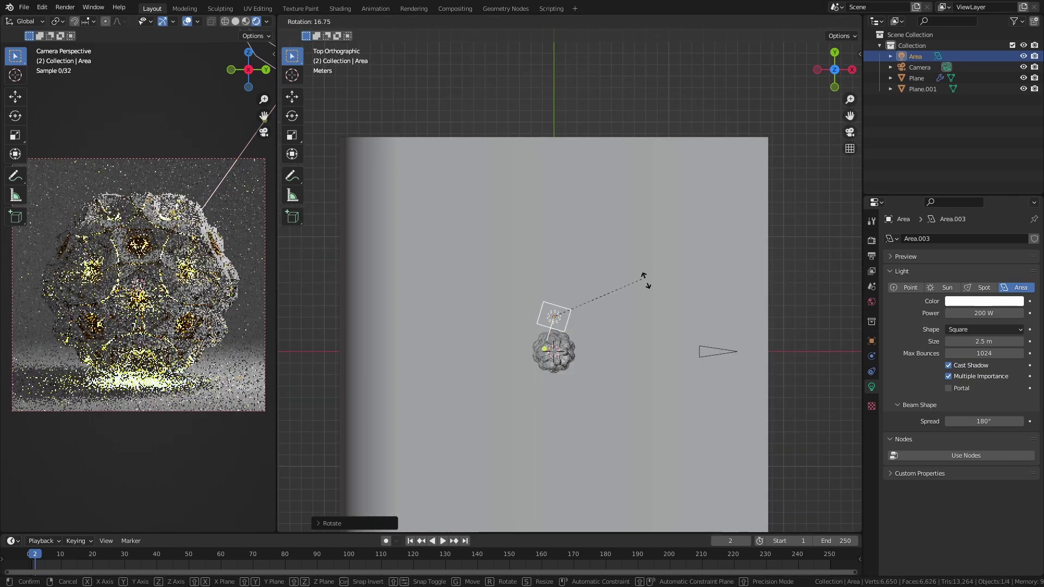
{"action": "left_click", "coordinate": [644, 305]}
{"action": "key", "text": "g"}
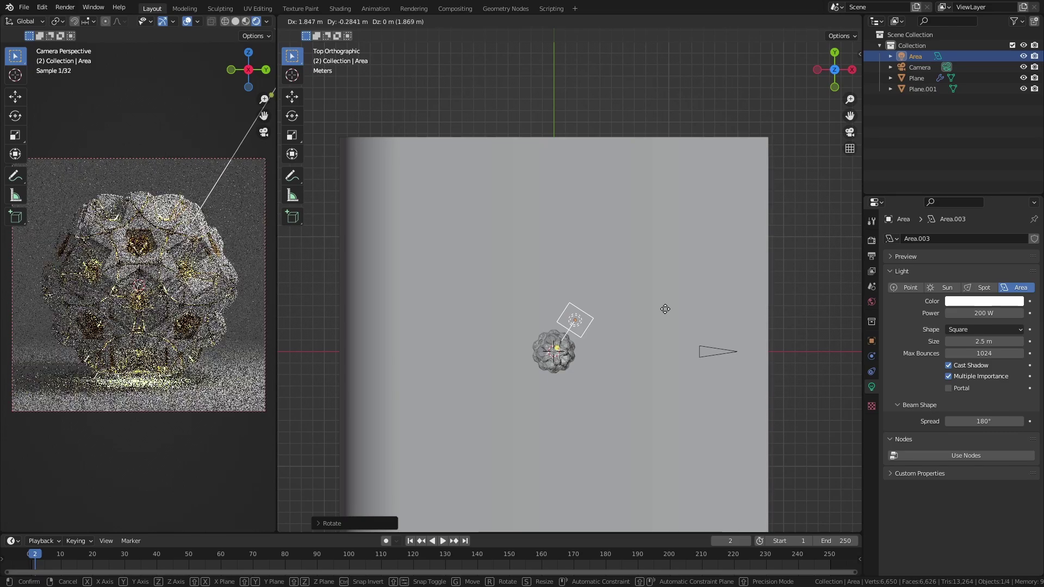
{"action": "left_click", "coordinate": [664, 311]}
Step: Duplicate the area light, turn the copy around in the top view and place it on the opposite side of the object
{"action": "middle_click_drag", "start_coordinate": [658, 356], "coordinate": [644, 285]}
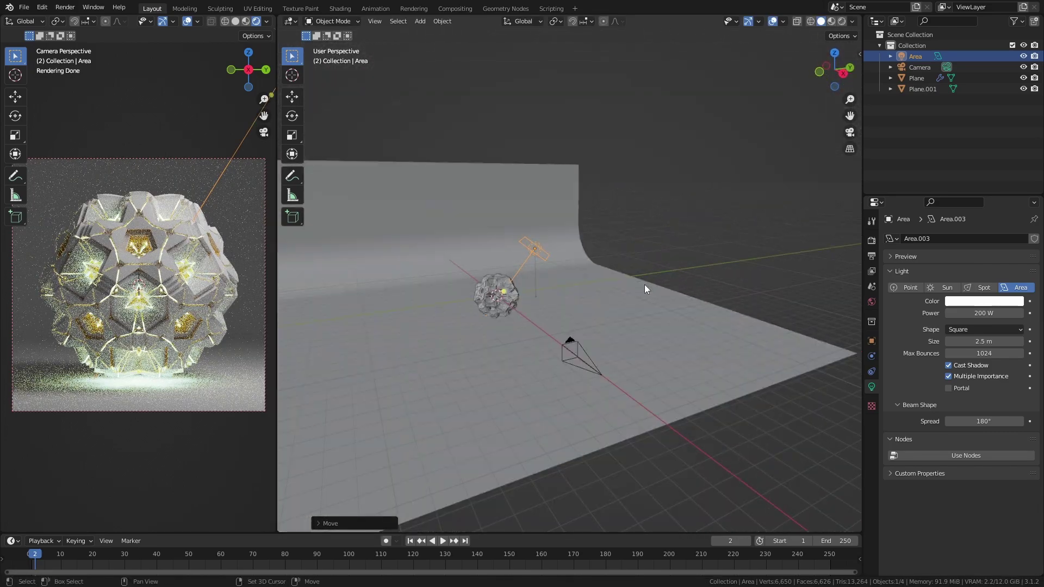
{"action": "key", "text": "shift+d"}
{"action": "right_click", "coordinate": [645, 285]}
{"action": "key", "text": "KP_7"}
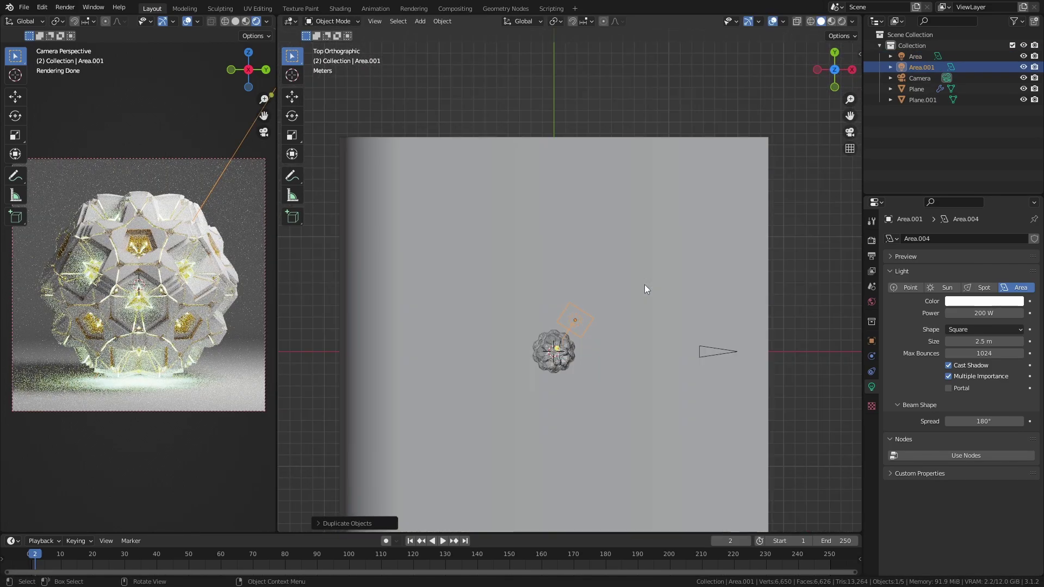
{"action": "key", "text": "r"}
{"action": "left_click", "coordinate": [536, 349]}
{"action": "key", "text": "g"}
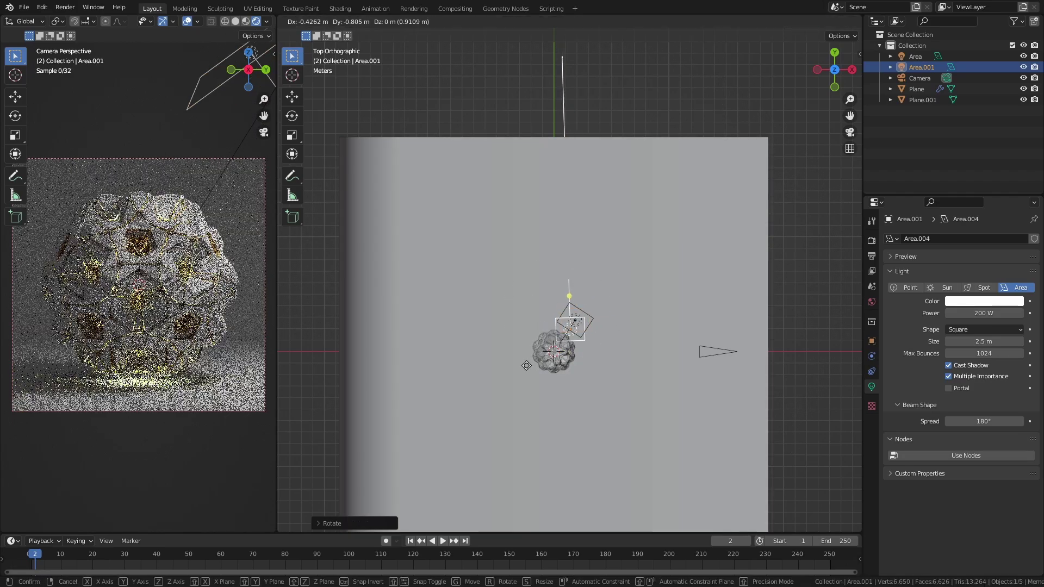
{"action": "left_click", "coordinate": [518, 436]}
Step: Refine the duplicated light's rotation so it aims at the object and nudge it about 0.4 m in the top view
{"action": "key", "text": "r"}
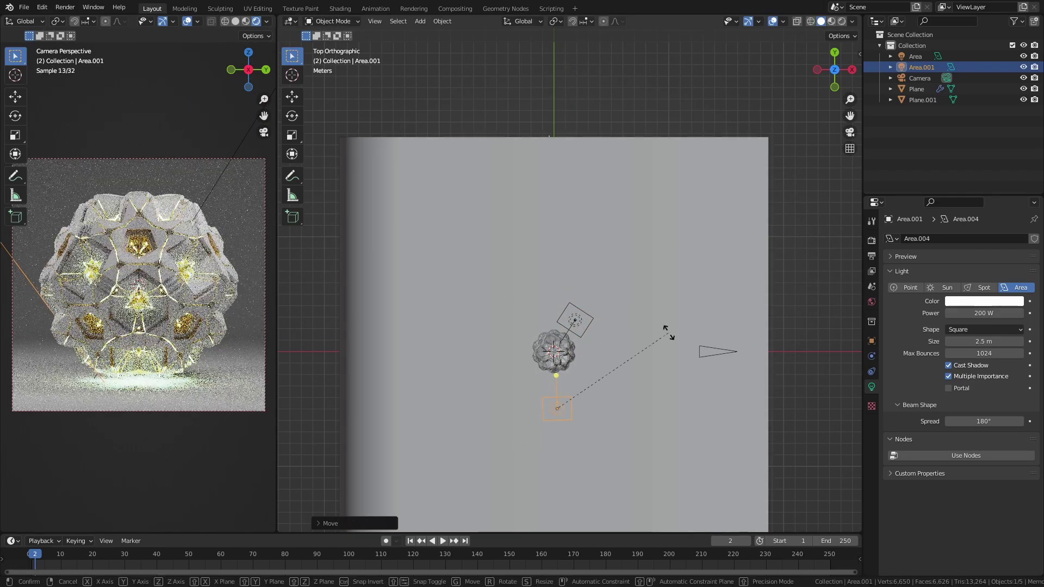
{"action": "left_click", "coordinate": [667, 402]}
{"action": "key", "text": "r"}
{"action": "left_click", "coordinate": [656, 369]}
{"action": "key", "text": "g"}
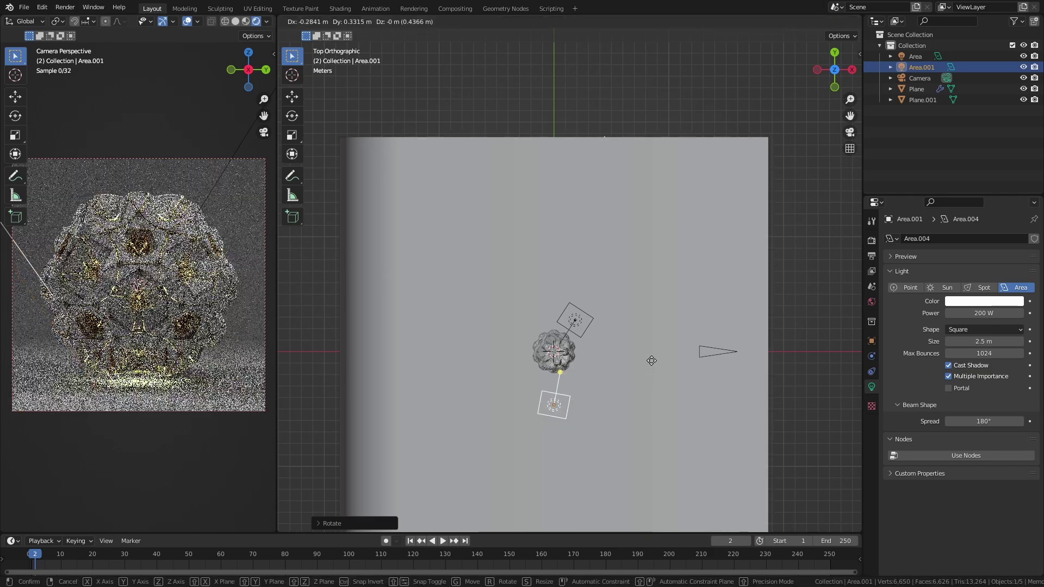
{"action": "left_click", "coordinate": [647, 357]}
Step: Set the duplicated area light's power to 300 W and its size to 1 m
{"action": "middle_click_drag", "start_coordinate": [647, 357], "coordinate": [561, 311]}
{"action": "key", "text": "KP_1"}
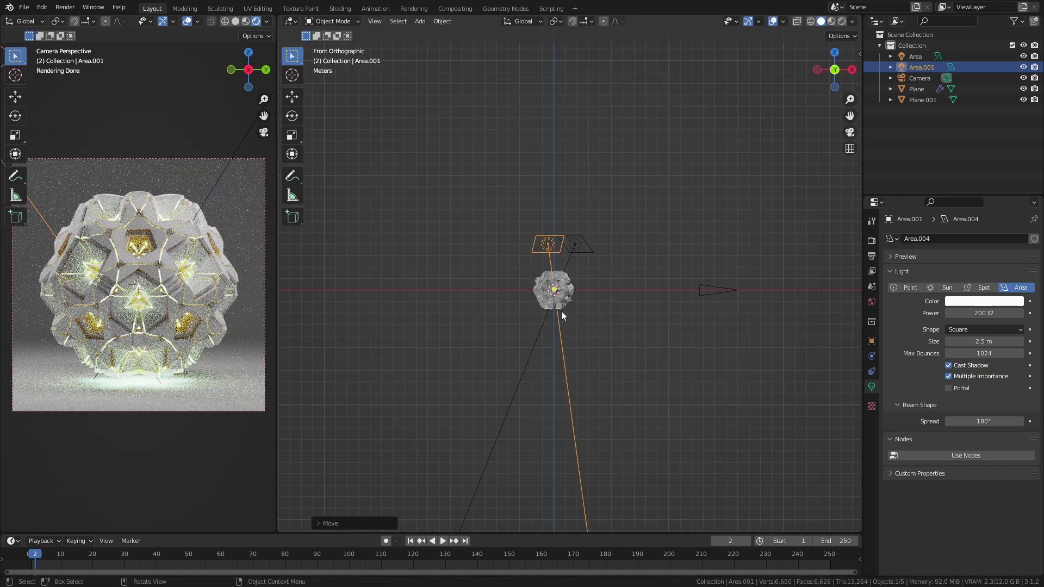
{"action": "key", "text": "KP_3"}
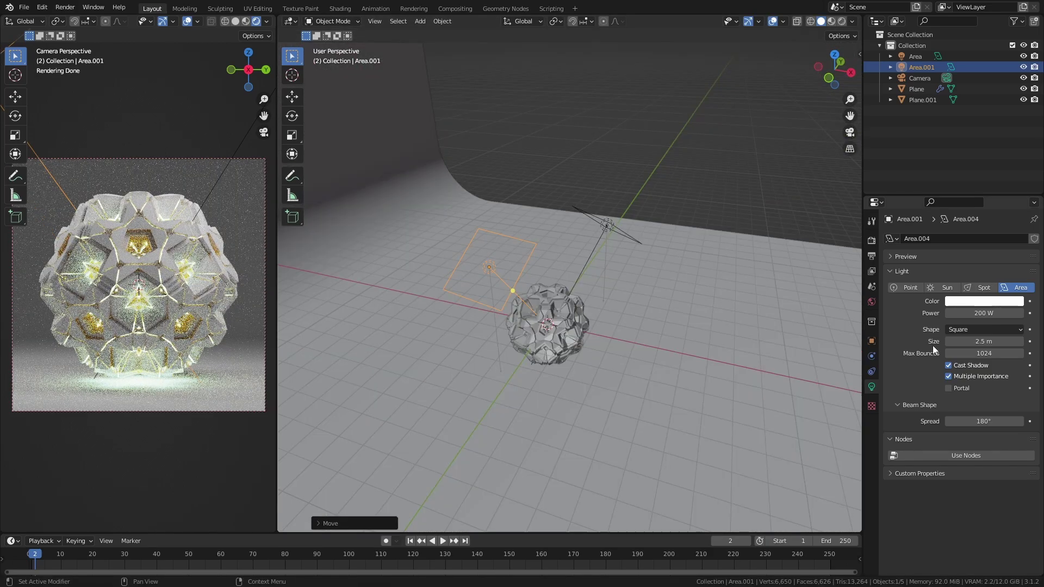
{"action": "left_click", "coordinate": [991, 313]}
{"action": "type", "text": "300"}
{"action": "key", "text": "Return"}
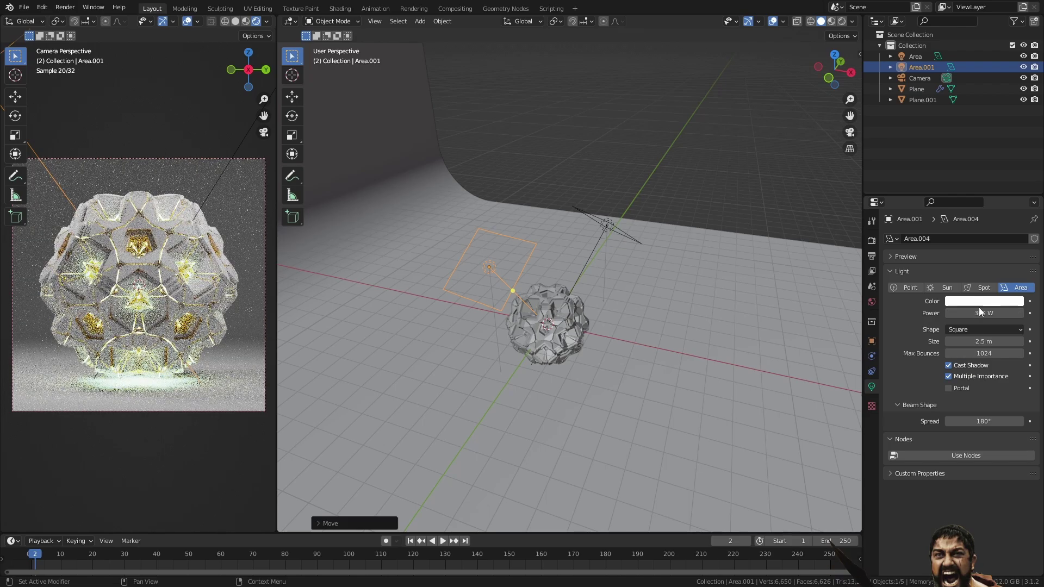
{"action": "left_click", "coordinate": [973, 342]}
{"action": "type", "text": "1"}
{"action": "key", "text": "Return"}
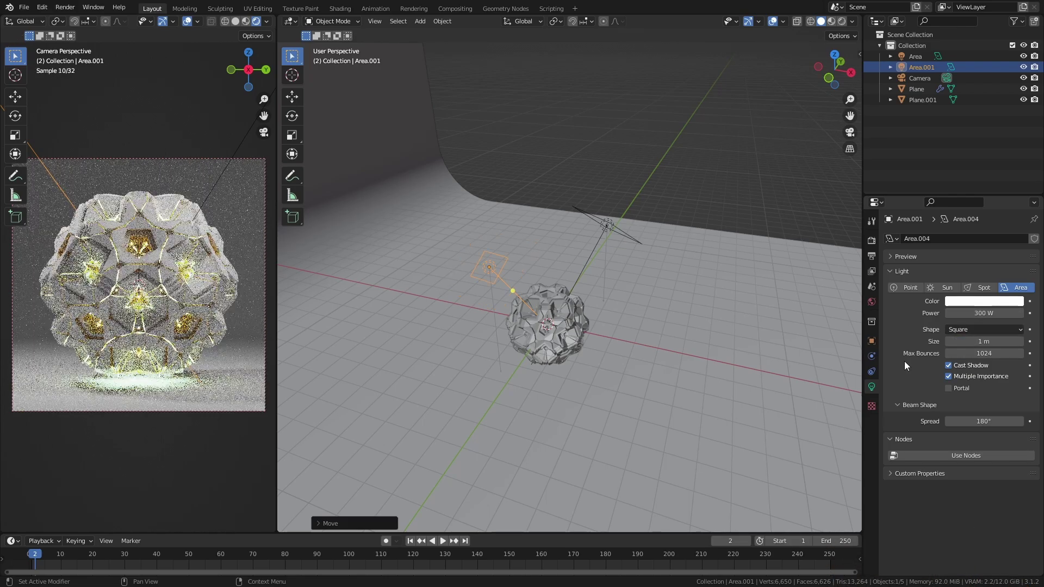
Step: Move the smaller area light closer to the object in the right orthographic view
{"action": "middle_click_drag", "start_coordinate": [566, 330], "coordinate": [517, 314]}
{"action": "key", "text": "KP_1"}
{"action": "key", "text": "KP_3"}
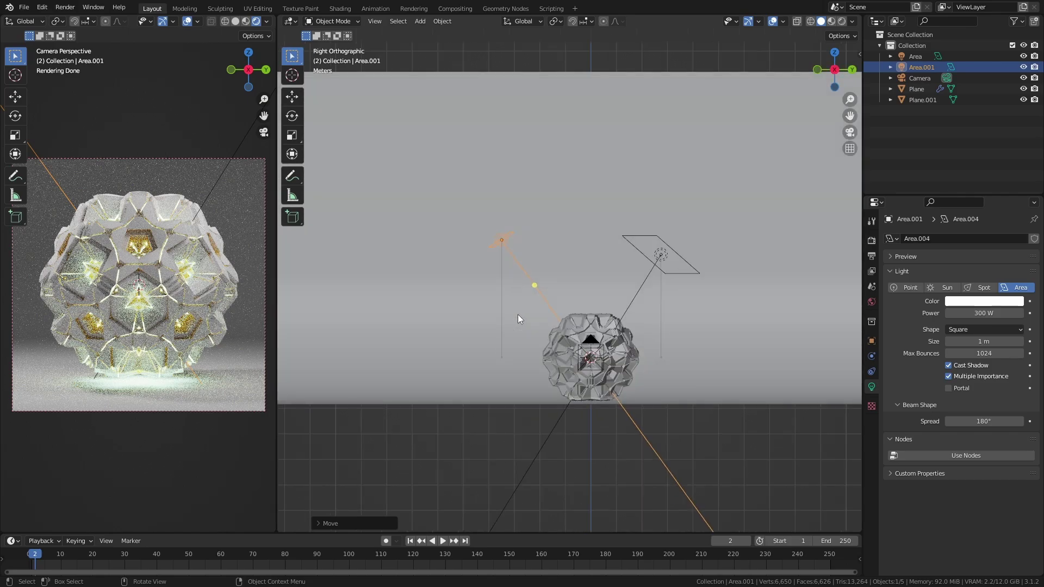
{"action": "key", "text": "g"}
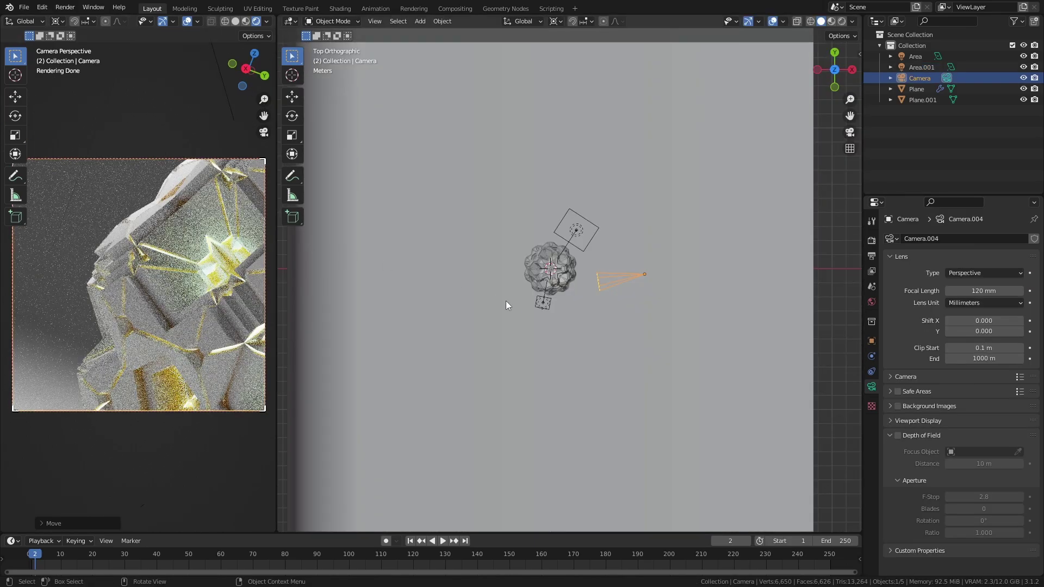
Step: Select the smaller area light and try rotating it around the object about the global Z axis
{"action": "middle_click_drag", "start_coordinate": [595, 300], "coordinate": [499, 206]}
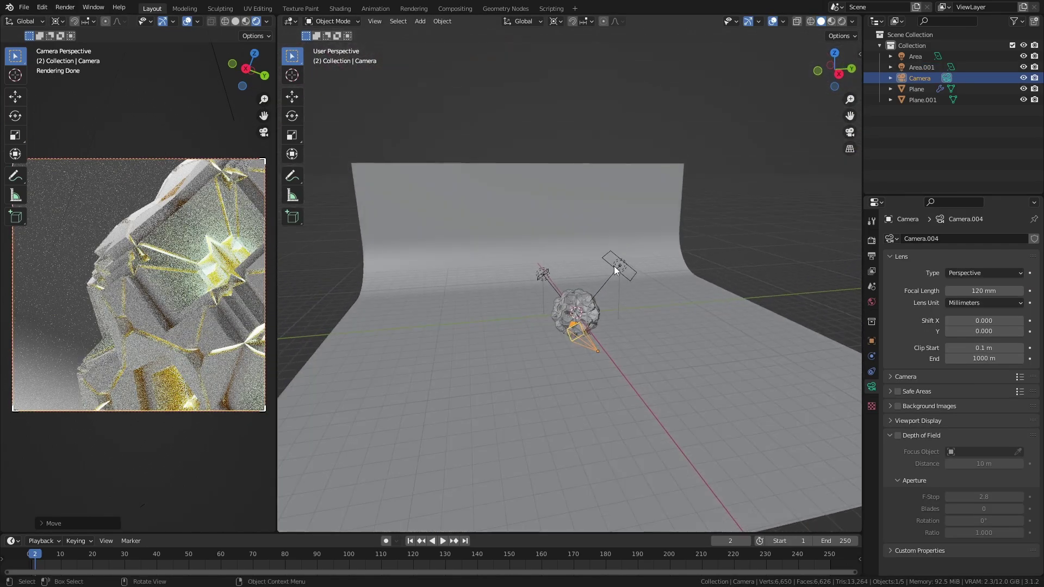
{"action": "left_click", "coordinate": [542, 274]}
{"action": "middle_click_drag", "start_coordinate": [611, 280], "coordinate": [706, 304]}
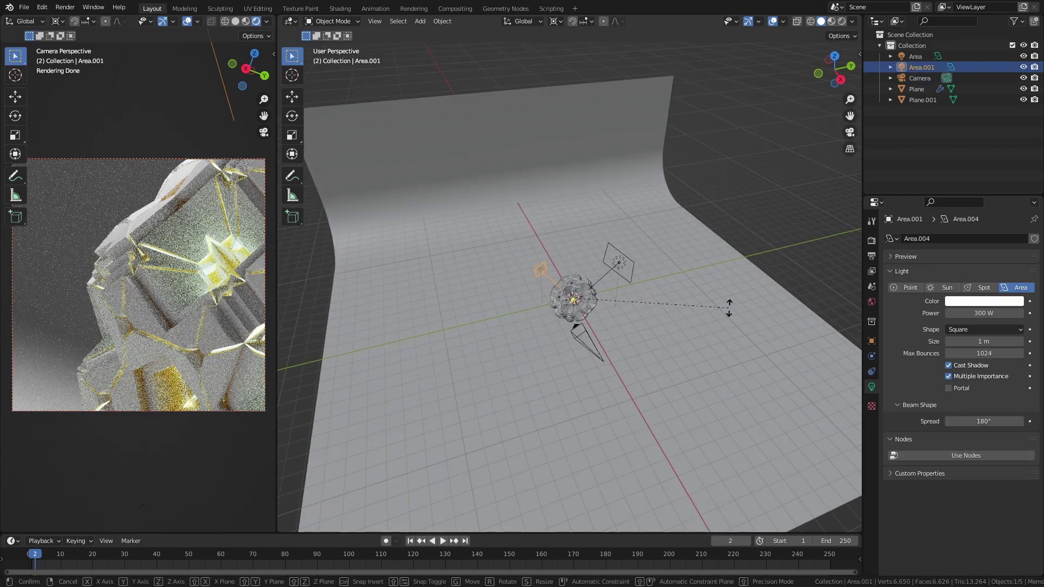
{"action": "key", "text": "r"}
{"action": "key", "text": "z"}
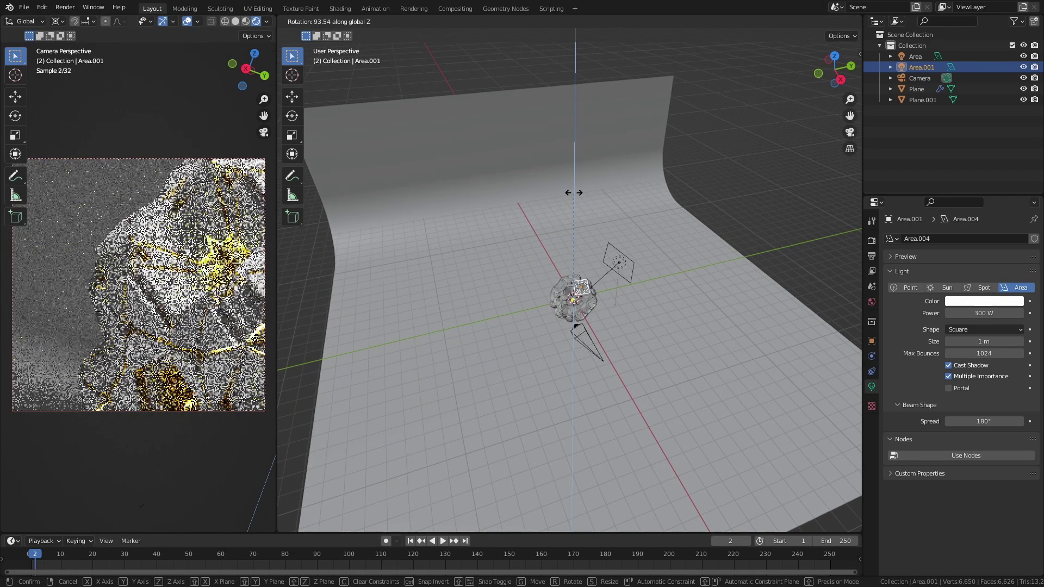
{"action": "right_click", "coordinate": [574, 192]}
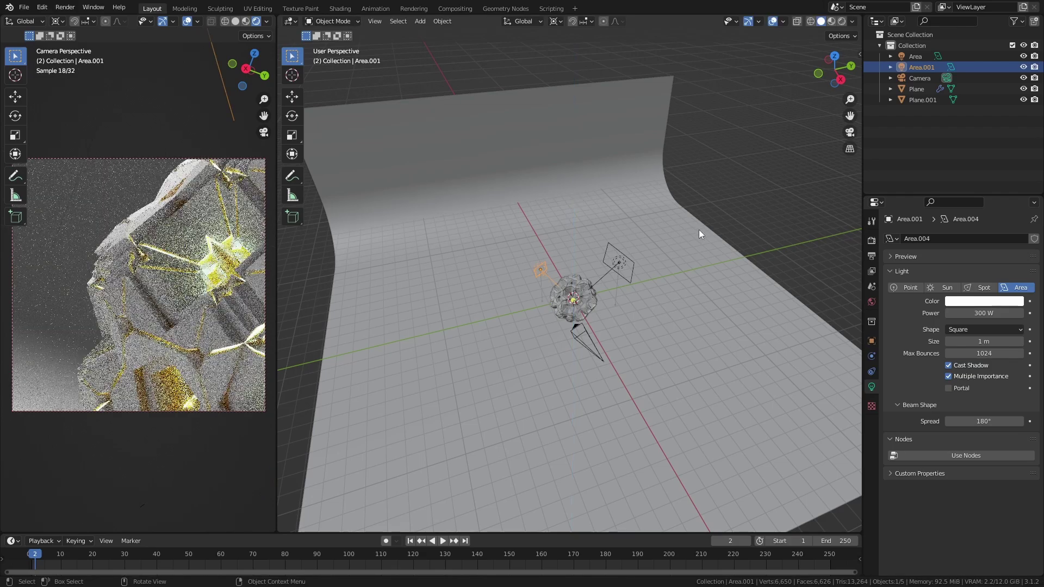
Step: Try moving the smaller area light about 1.1 m along its local Z axis towards the object
{"action": "key", "text": "g"}
{"action": "key", "text": "z"}
{"action": "key", "text": "z"}
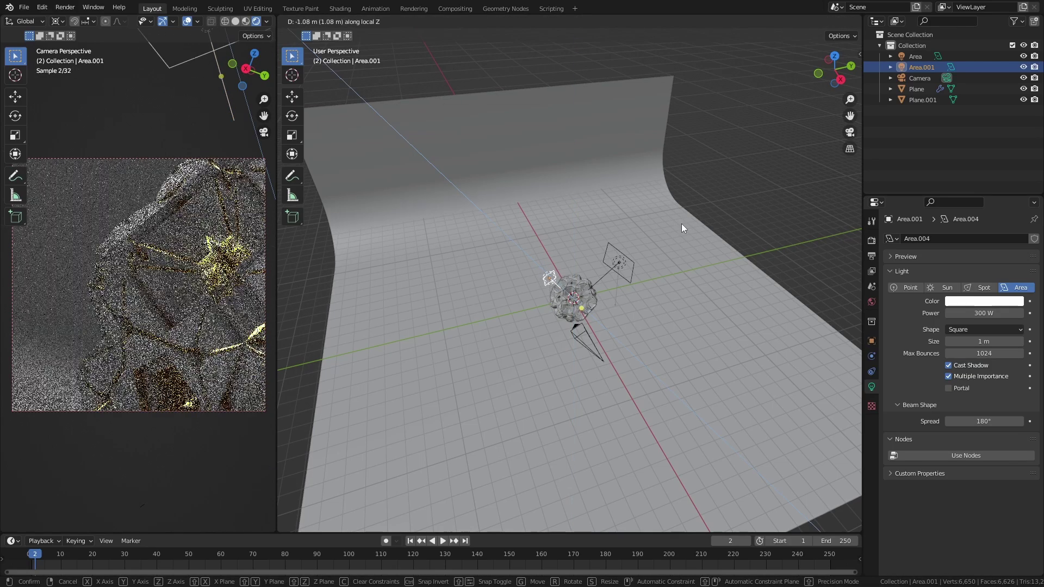
{"action": "left_click", "coordinate": [681, 223]}
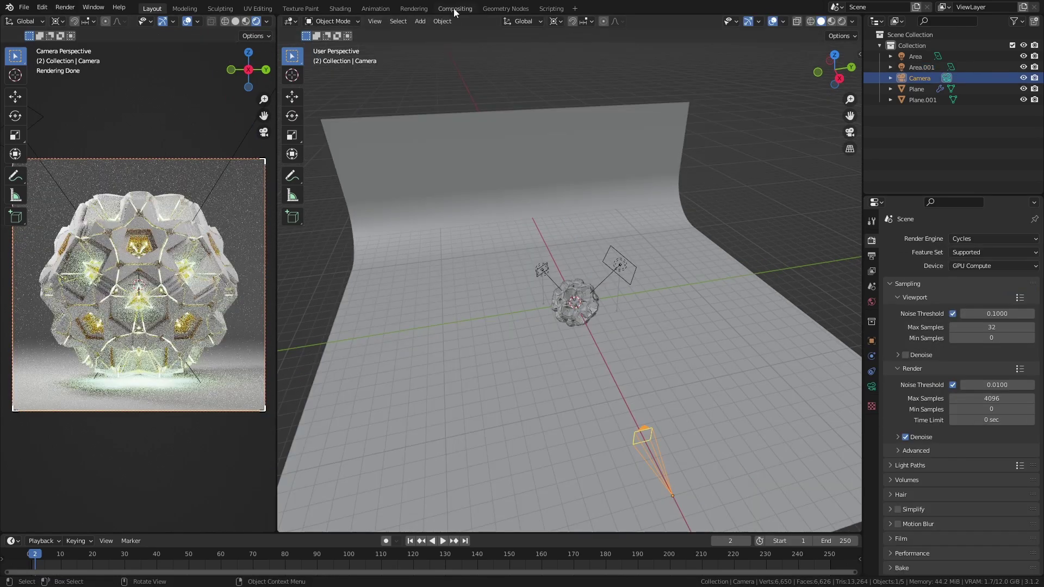
Step: Switch to the Compositing workspace, enable nodes and spread the Render Layers and Composite nodes apart
{"action": "left_click", "coordinate": [454, 8]}
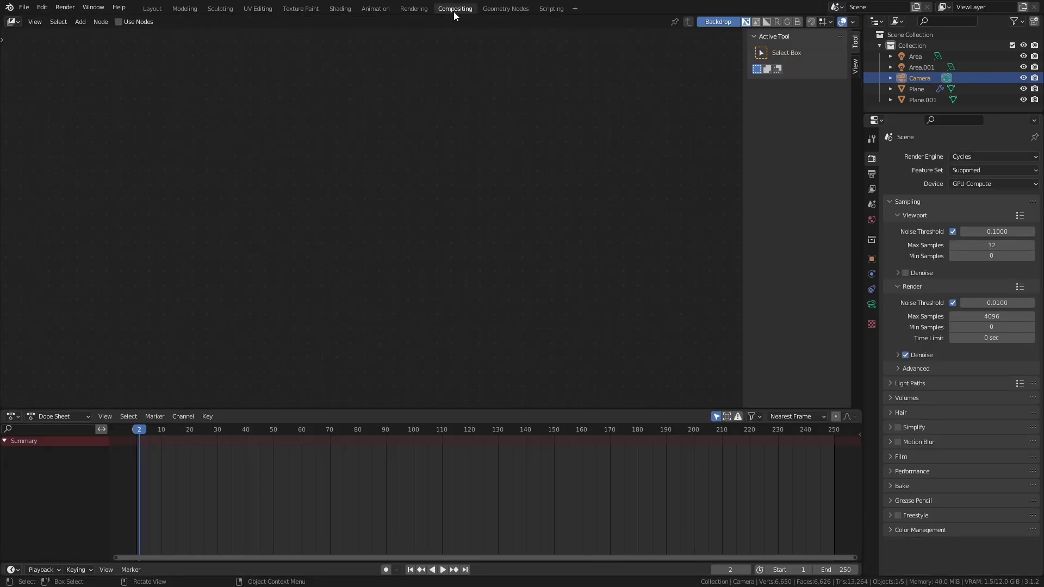
{"action": "left_click", "coordinate": [119, 22]}
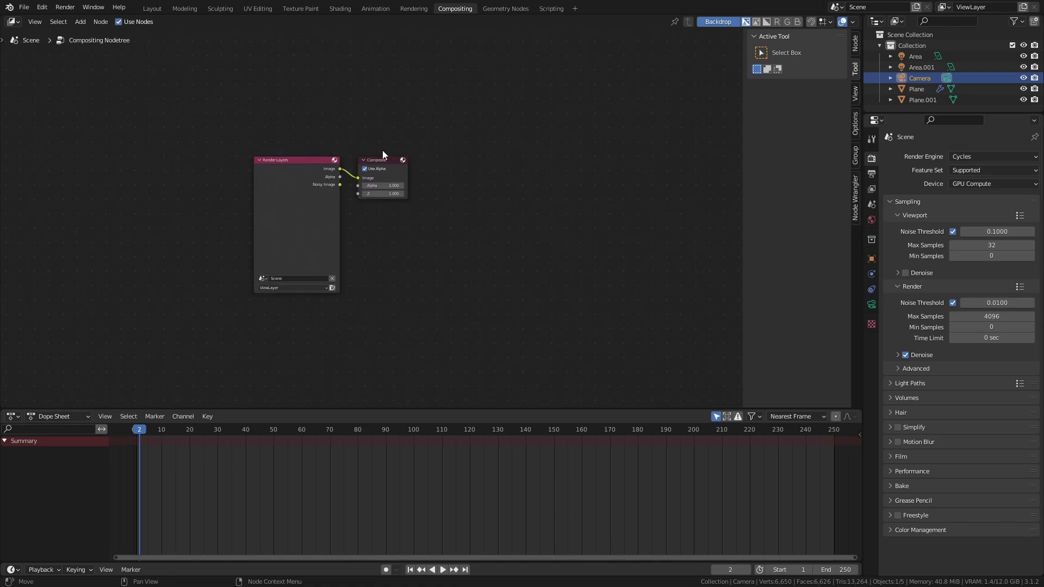
{"action": "left_click_drag", "start_coordinate": [383, 158], "coordinate": [498, 156]}
{"action": "left_click", "coordinate": [302, 178]}
{"action": "left_click_drag", "start_coordinate": [302, 175], "coordinate": [230, 180]}
{"action": "left_click_drag", "start_coordinate": [507, 159], "coordinate": [524, 159]}
{"action": "scroll", "coordinate": [353, 205], "scroll_direction": "up", "scroll_amount": 5}
Step: Insert a Lens Distortion node on the link between the Render Layers and Composite nodes
{"action": "key", "text": "shift+a"}
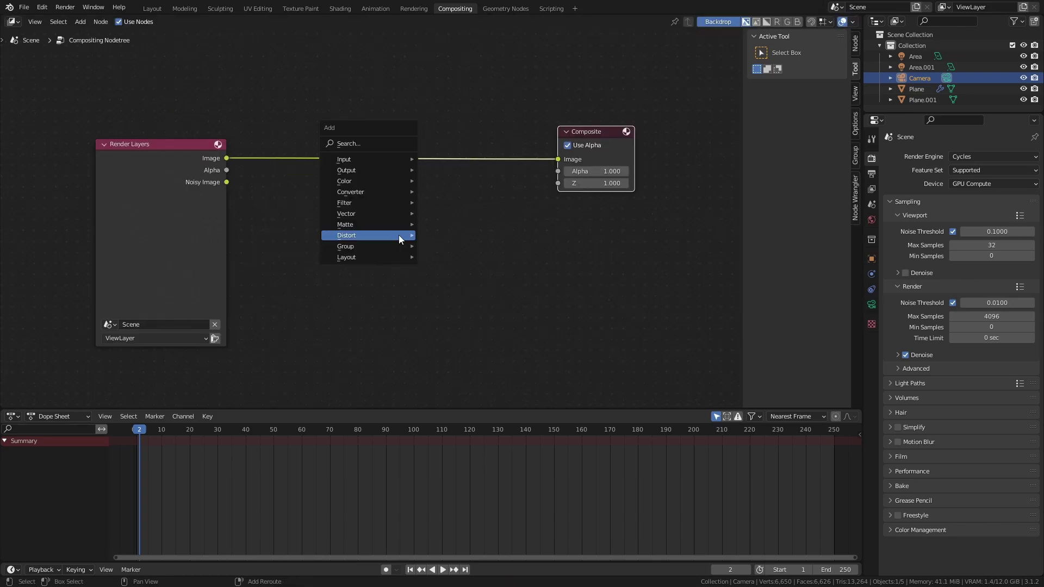
{"action": "mouse_move", "coordinate": [367, 235]}
{"action": "left_click", "coordinate": [454, 278]}
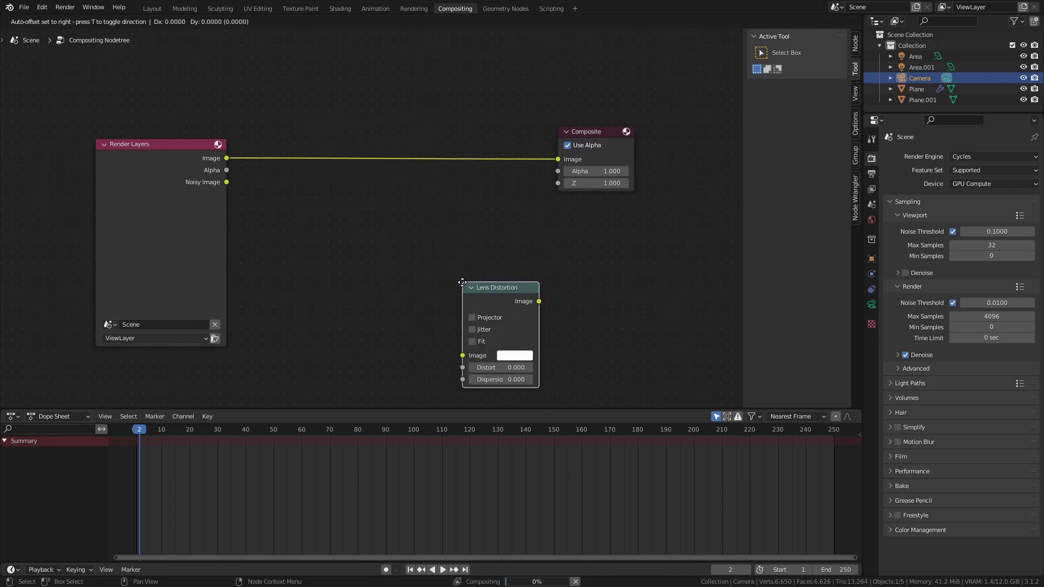
{"action": "left_click", "coordinate": [311, 126]}
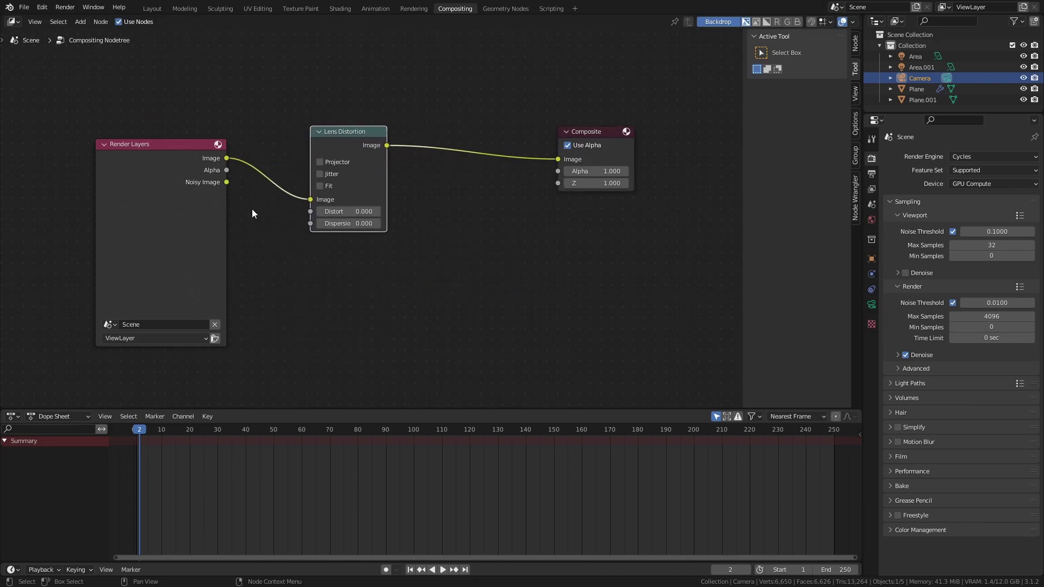
Step: Enable Fit on the Lens Distortion node, set Distort to 0.010 and Dispersion to 0.025, and save the file
{"action": "left_click", "coordinate": [320, 186]}
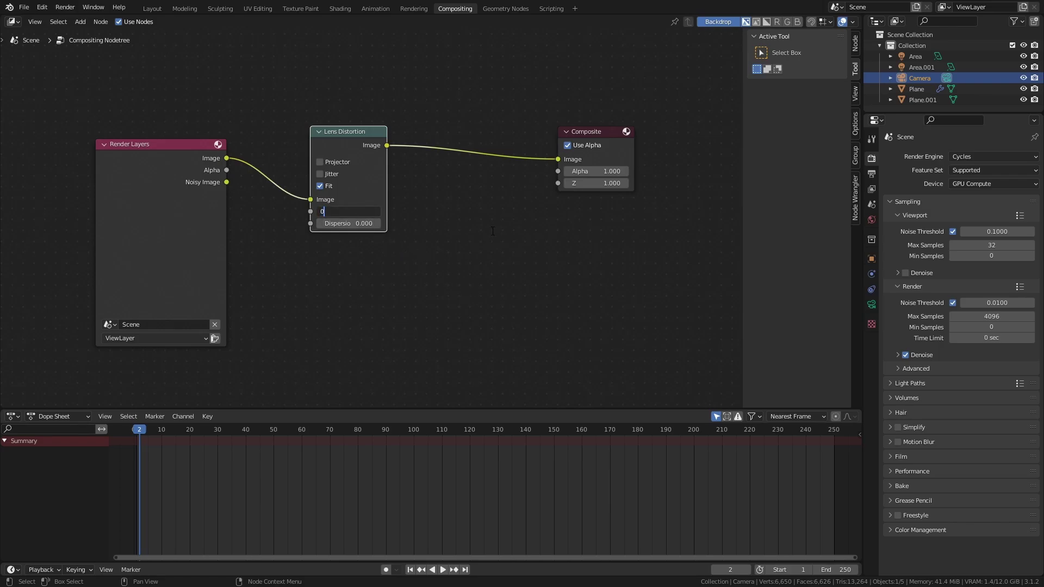
{"action": "key", "text": "Return"}
{"action": "left_click", "coordinate": [362, 224]}
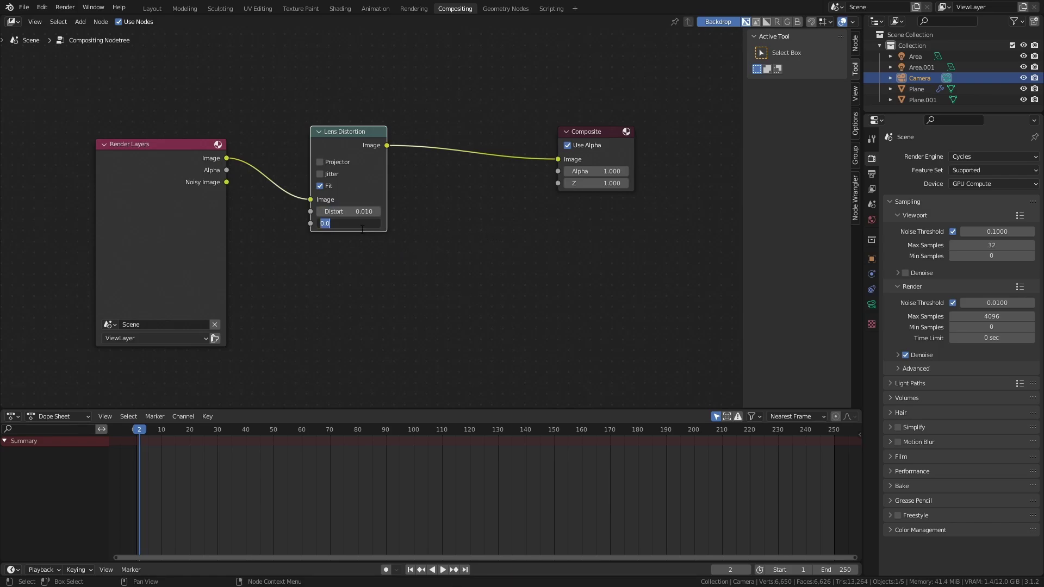
{"action": "type", "text": "0.025"}
{"action": "key", "text": "Return"}
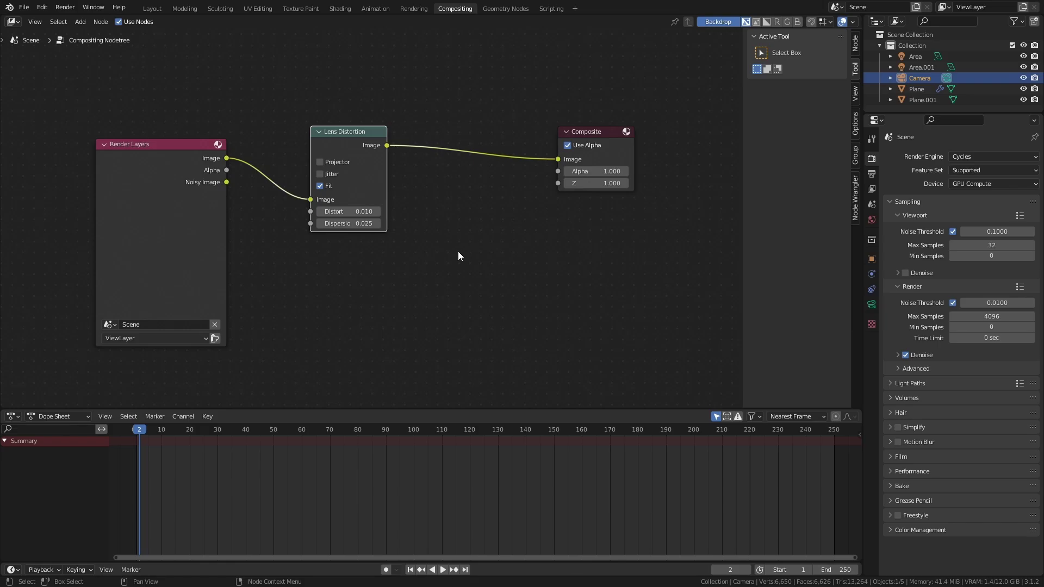
{"action": "key", "text": "ctrl+s"}
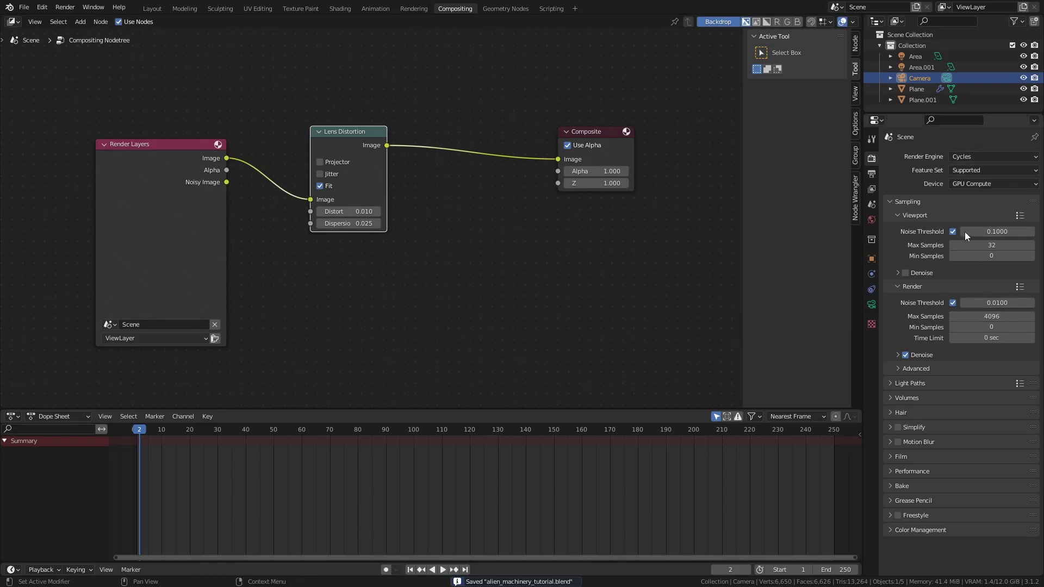
Step: Set the render Max Samples to 512 and render the image
{"action": "double_click", "coordinate": [991, 316]}
{"action": "type", "text": "512"}
{"action": "key", "text": "Return"}
{"action": "key", "text": "F12"}
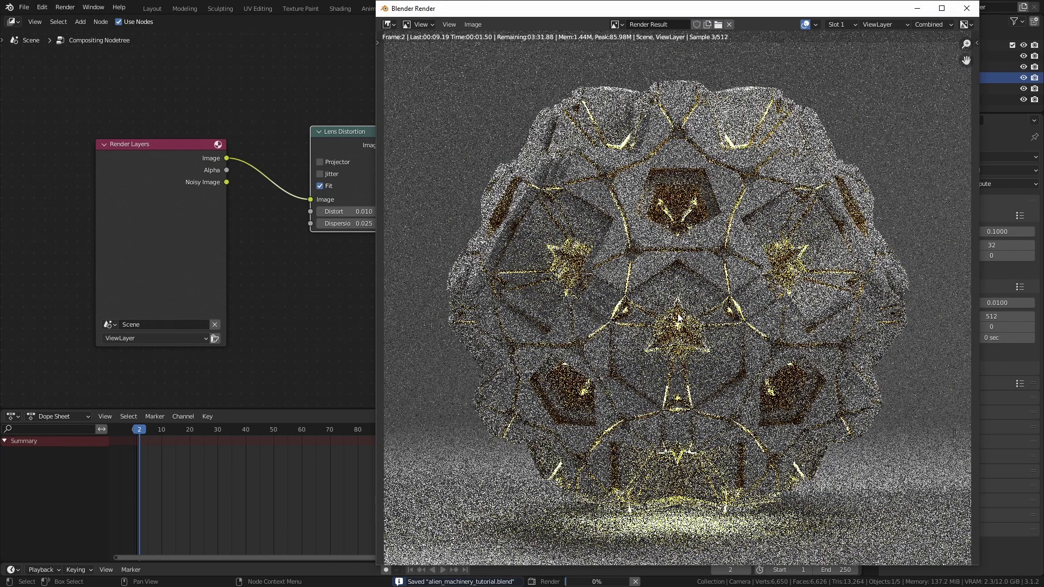